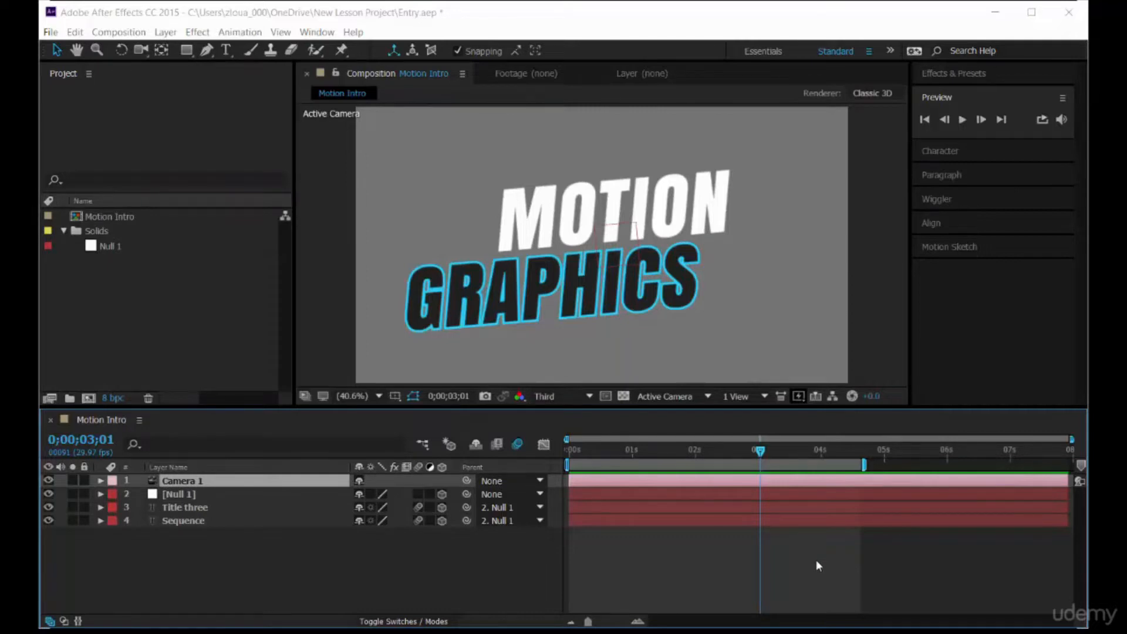
- Add the Motion Intro composition to the Render Queue and review the format choices in its output module settings without changing them
left_click(122, 33)
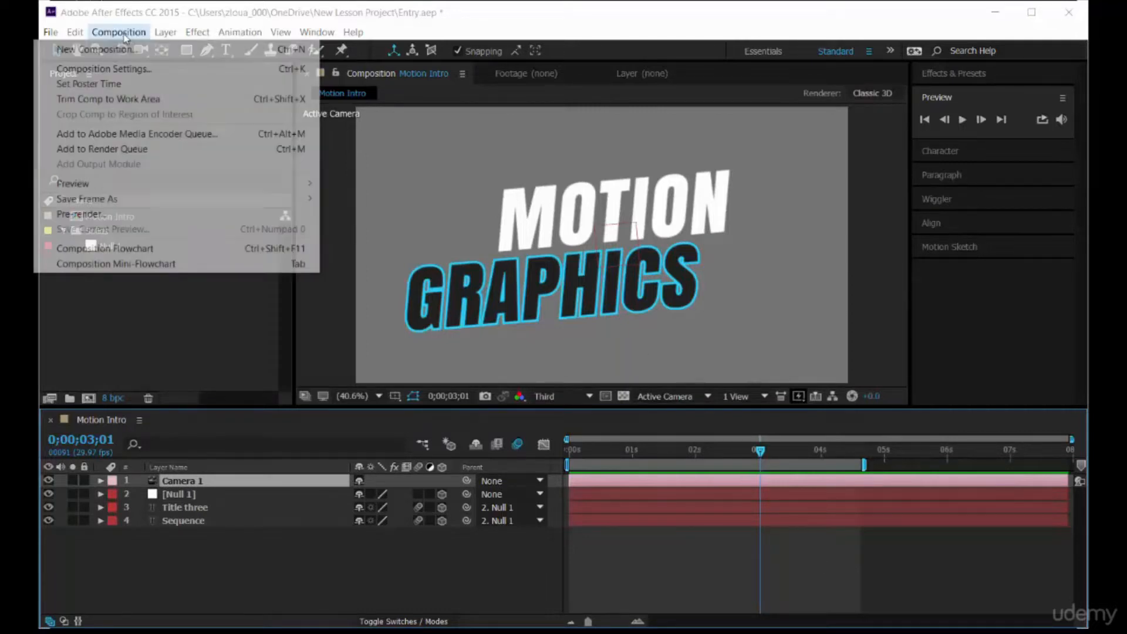
left_click(149, 151)
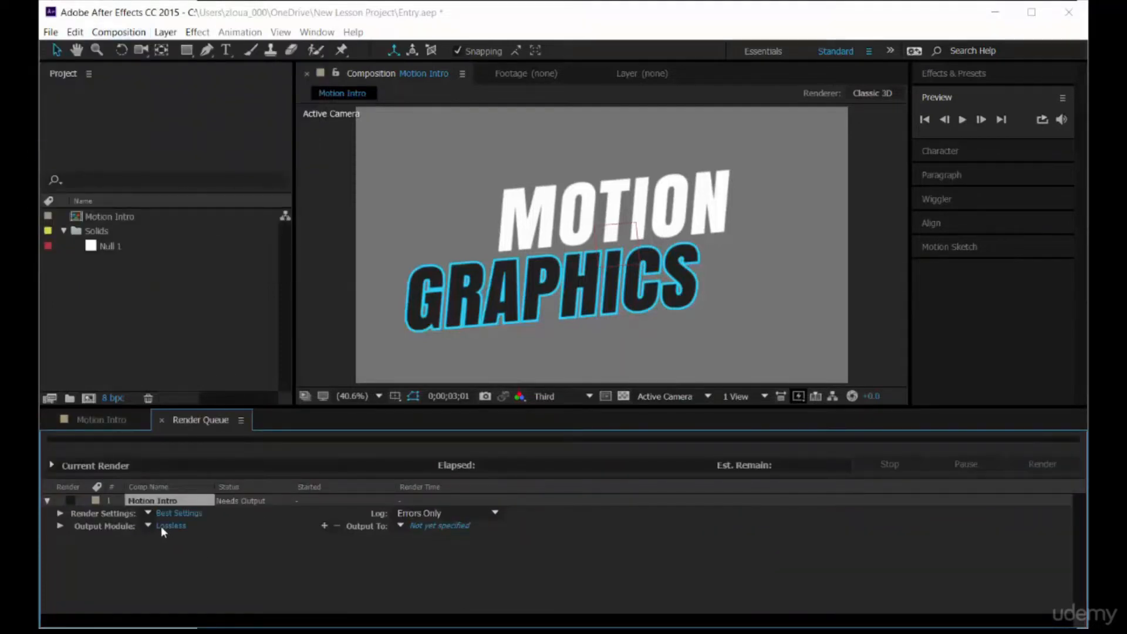
left_click(184, 527)
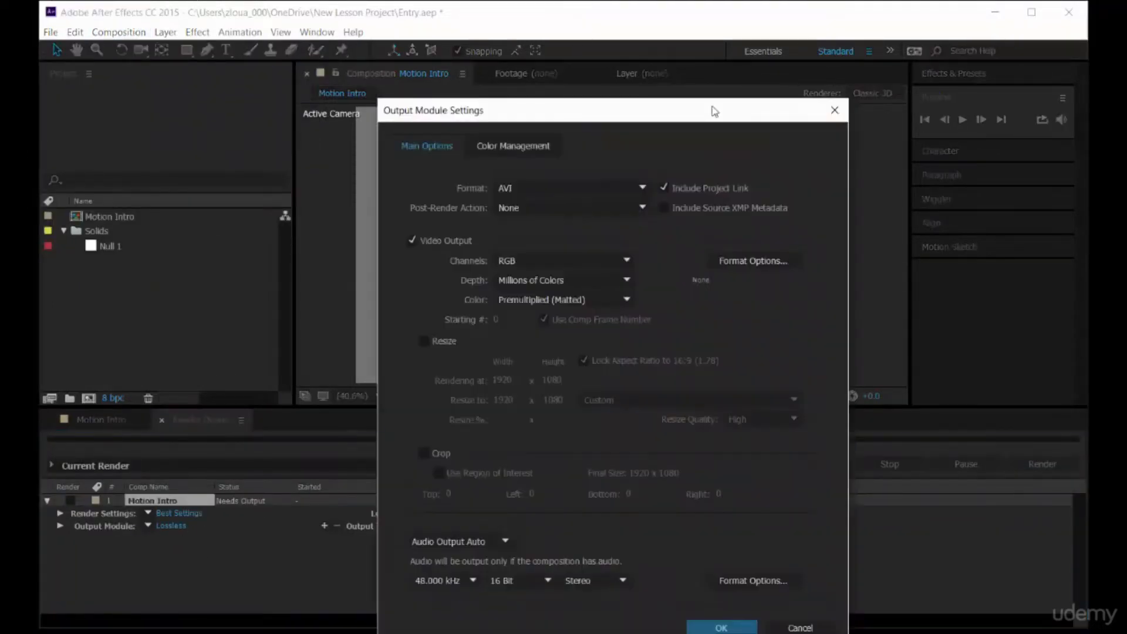
left_click_drag(714, 112, 720, 41)
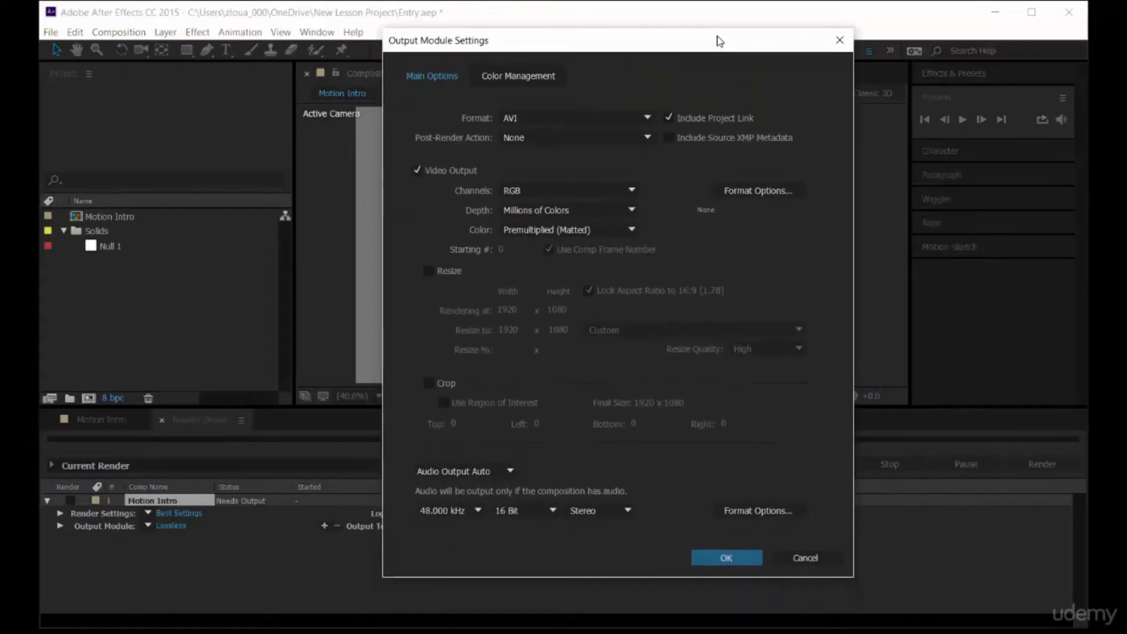
left_click(559, 125)
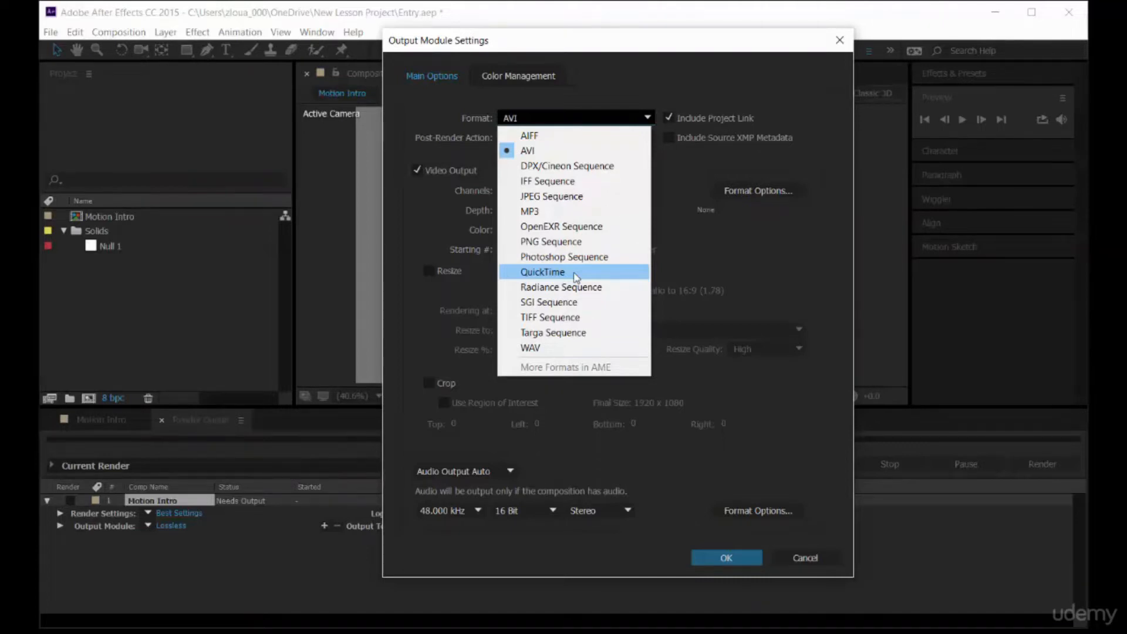
left_click(793, 561)
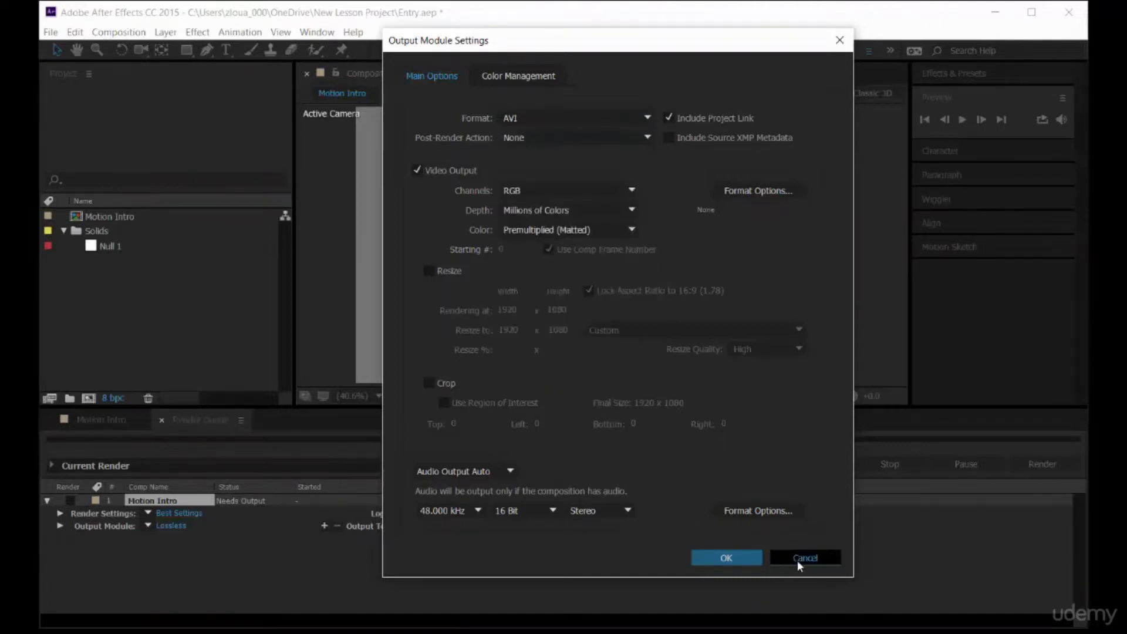
left_click(800, 561)
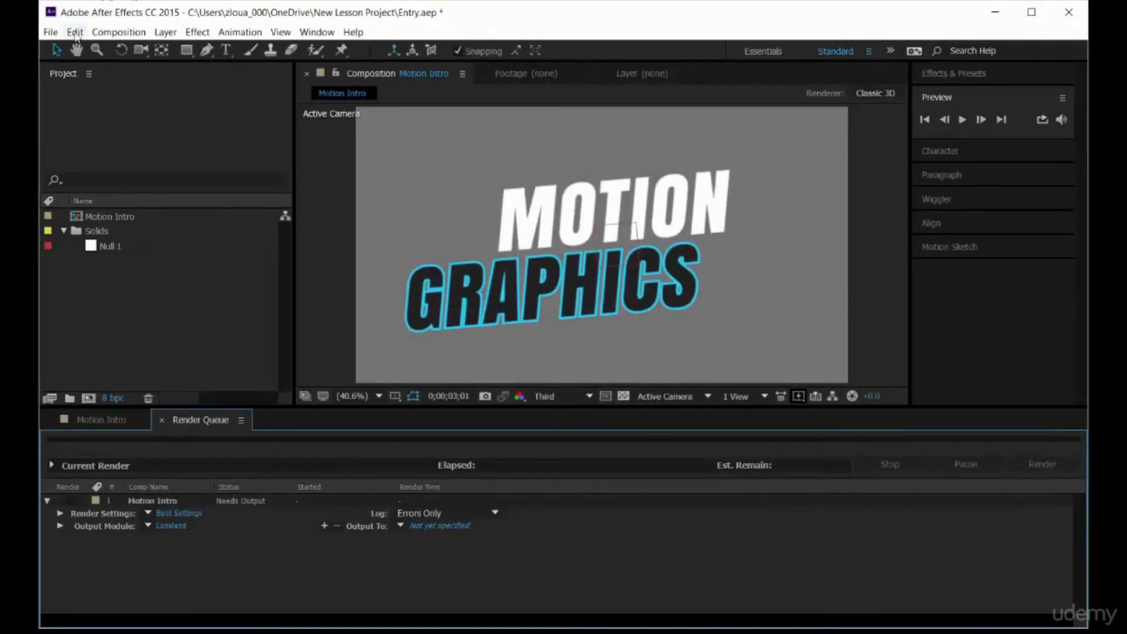
- Send the Motion Intro composition to the Adobe Media Encoder queue and review the output formats available for it
left_click(118, 31)
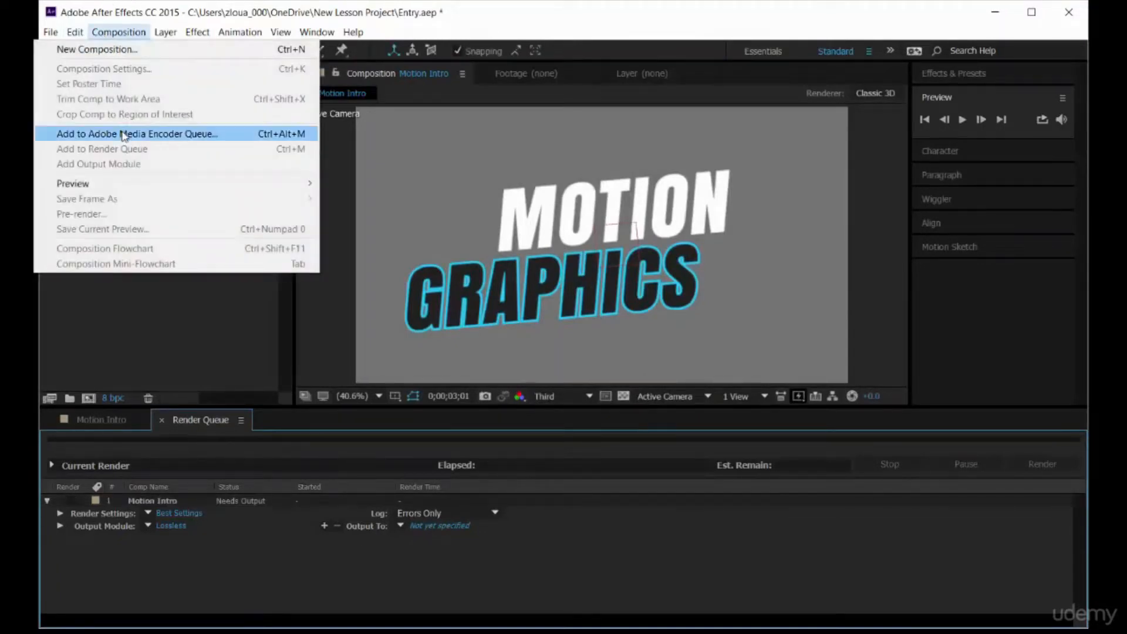
left_click(124, 134)
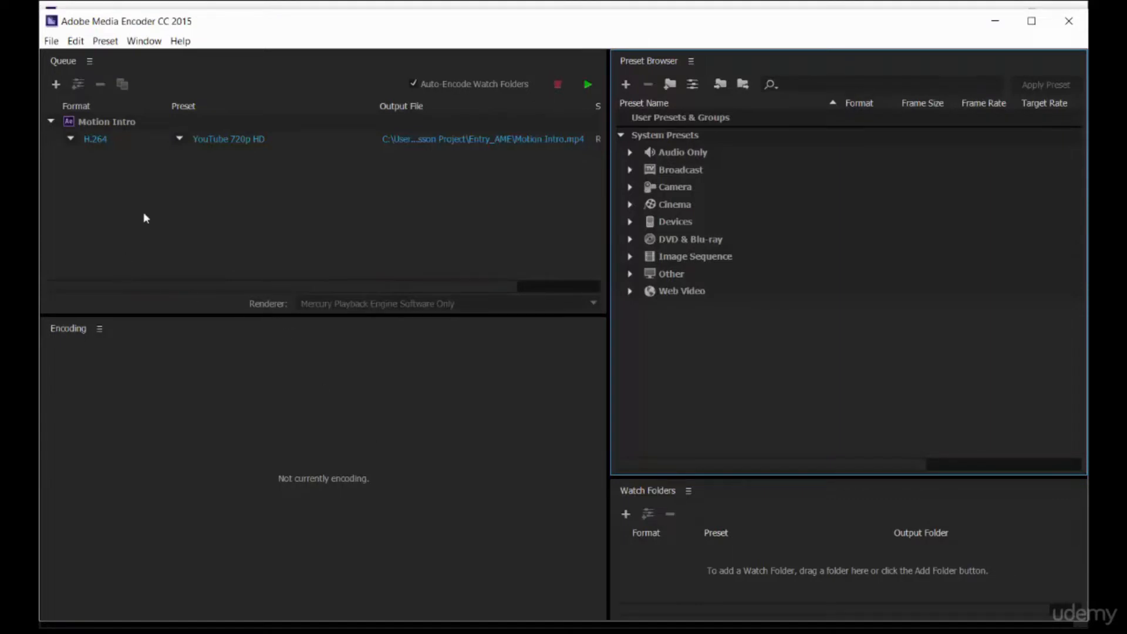
left_click(114, 124)
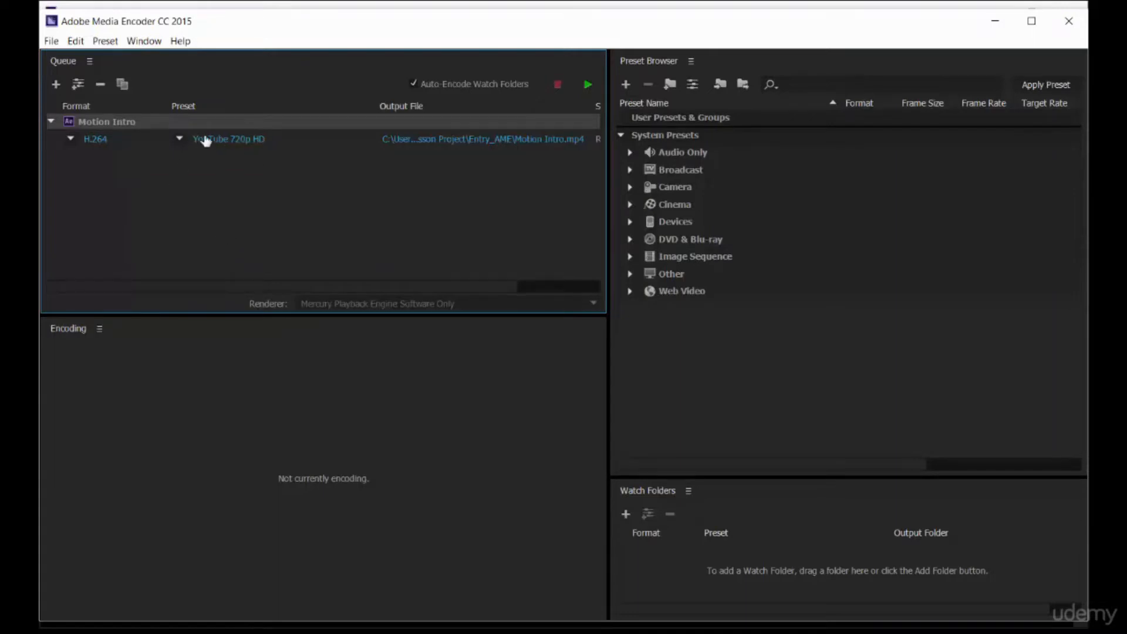
left_click(51, 171)
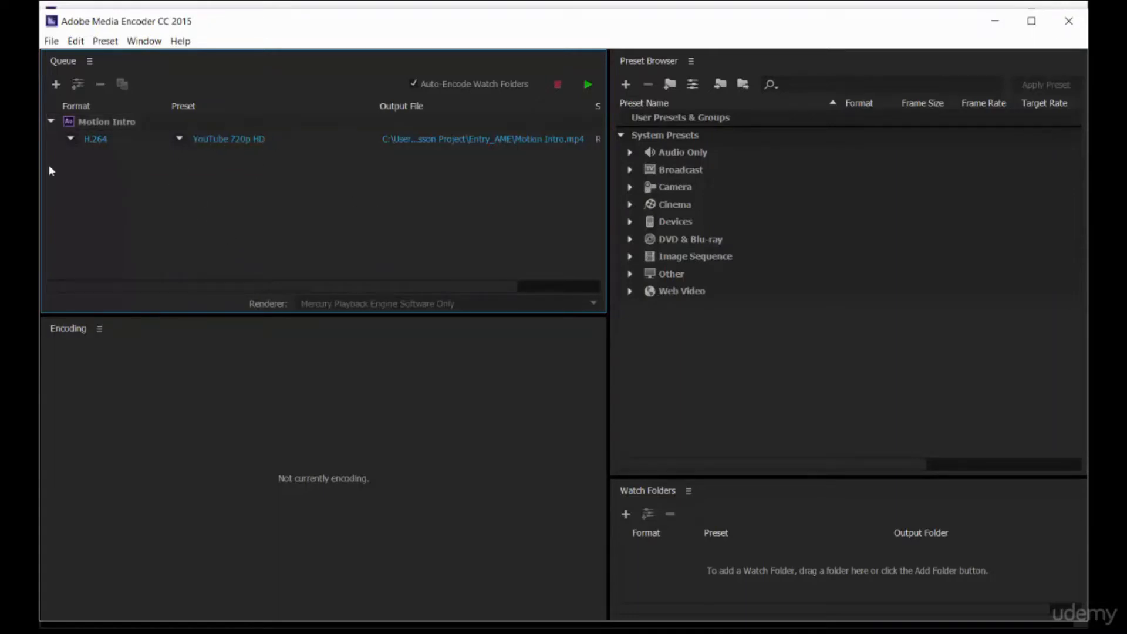
left_click(70, 139)
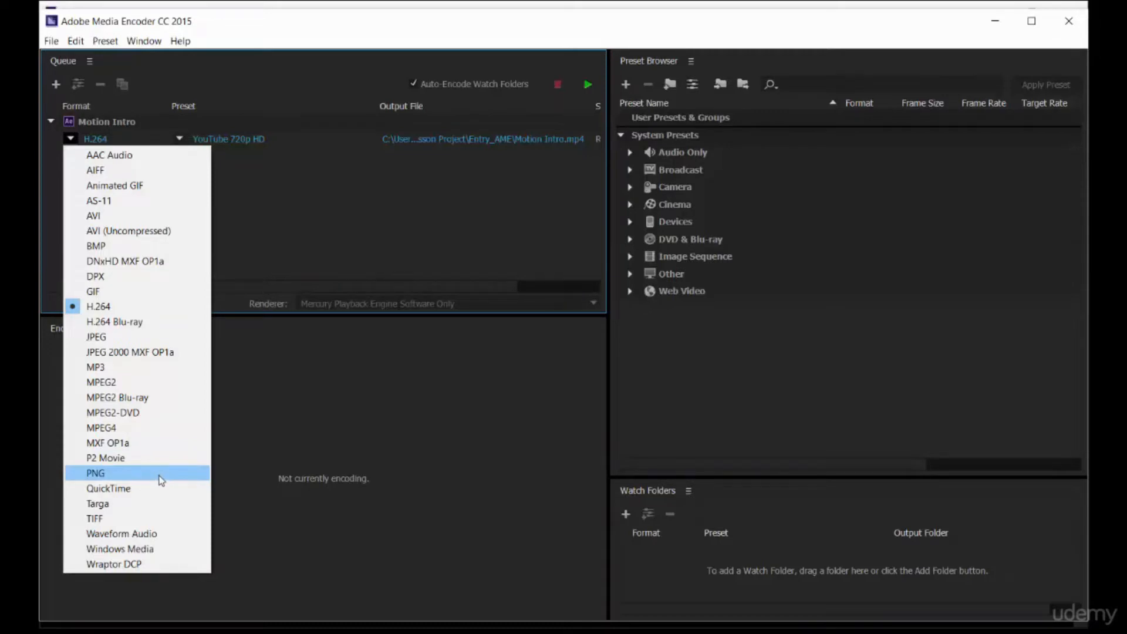
left_click(408, 222)
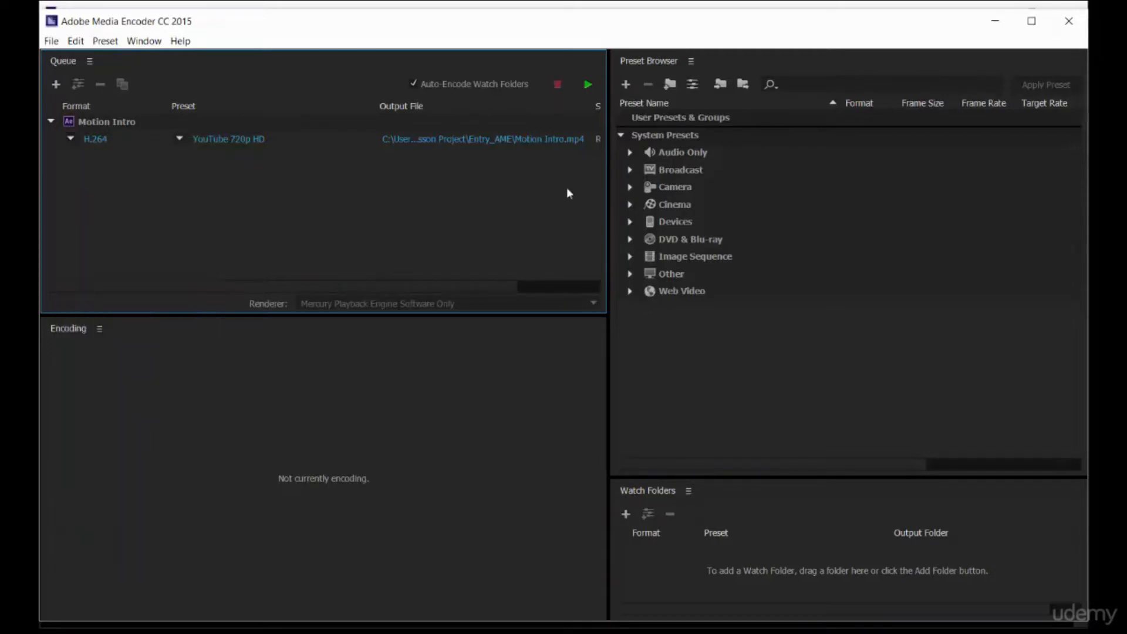
- Examine the system presets for Web Video, Broadcast and Devices, including the YouTube and Android preset groups
left_click(630, 294)
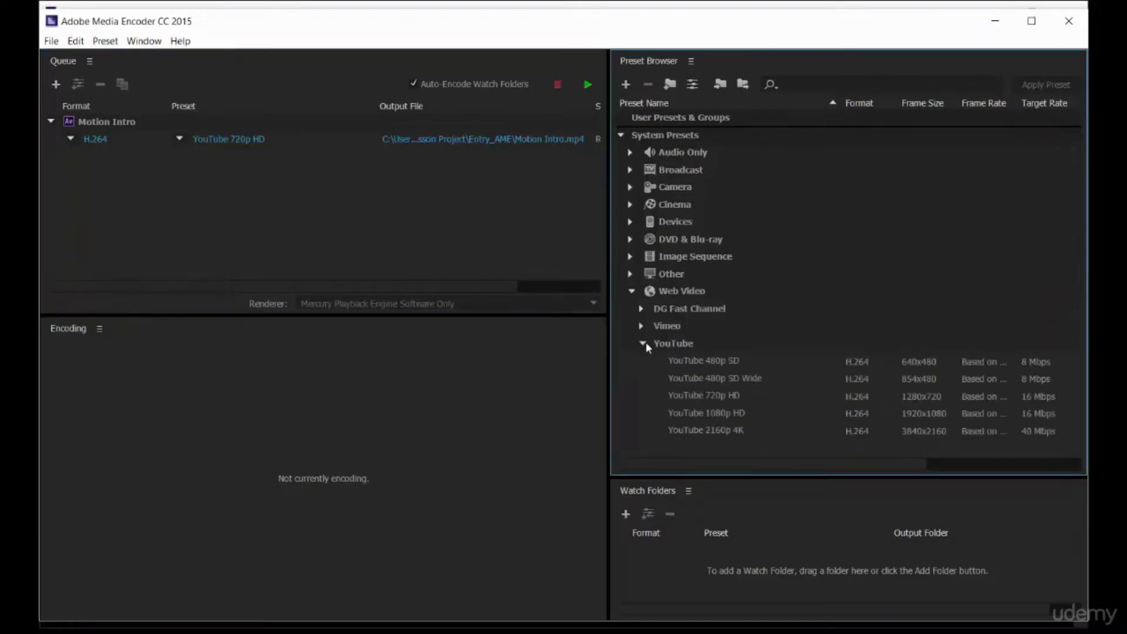
left_click(645, 346)
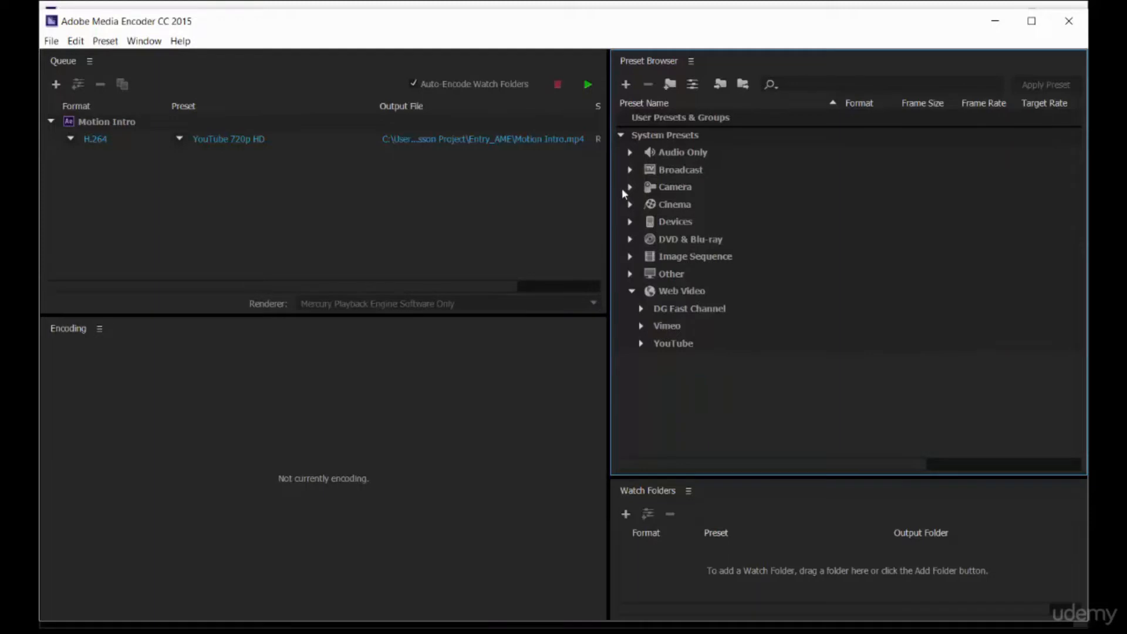
left_click(630, 170)
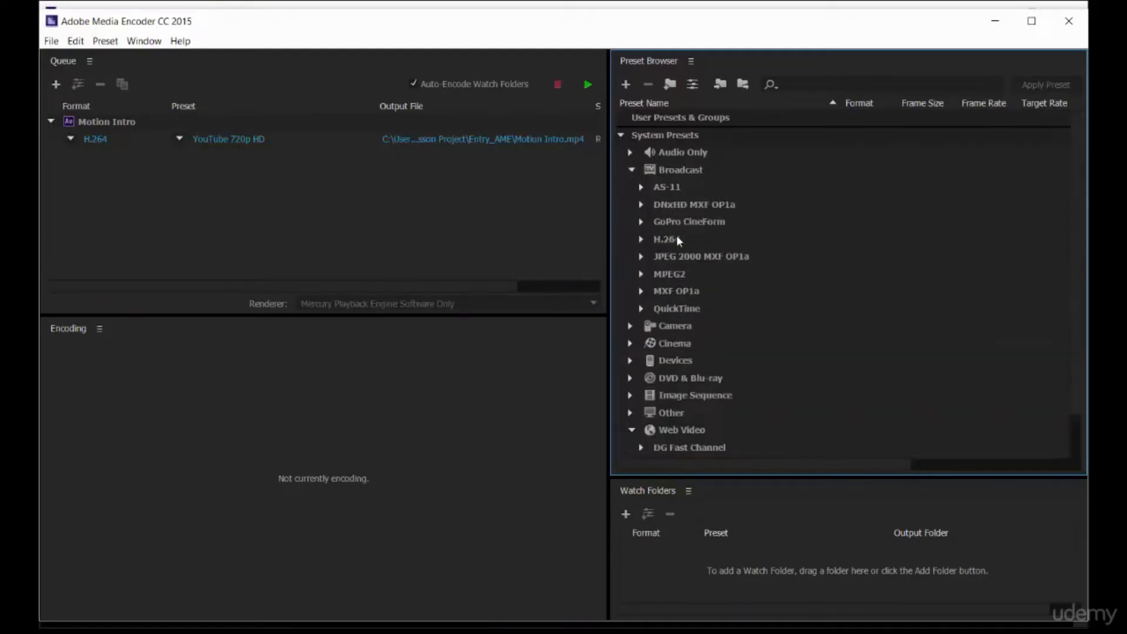
scroll(730, 322, "down", 1)
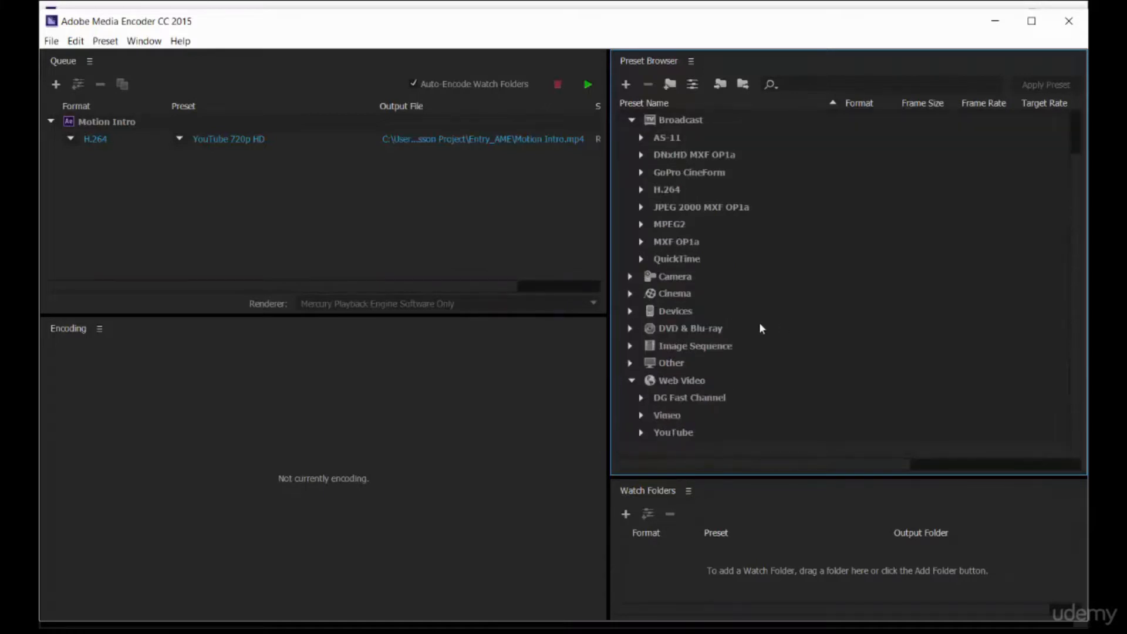
left_click(632, 313)
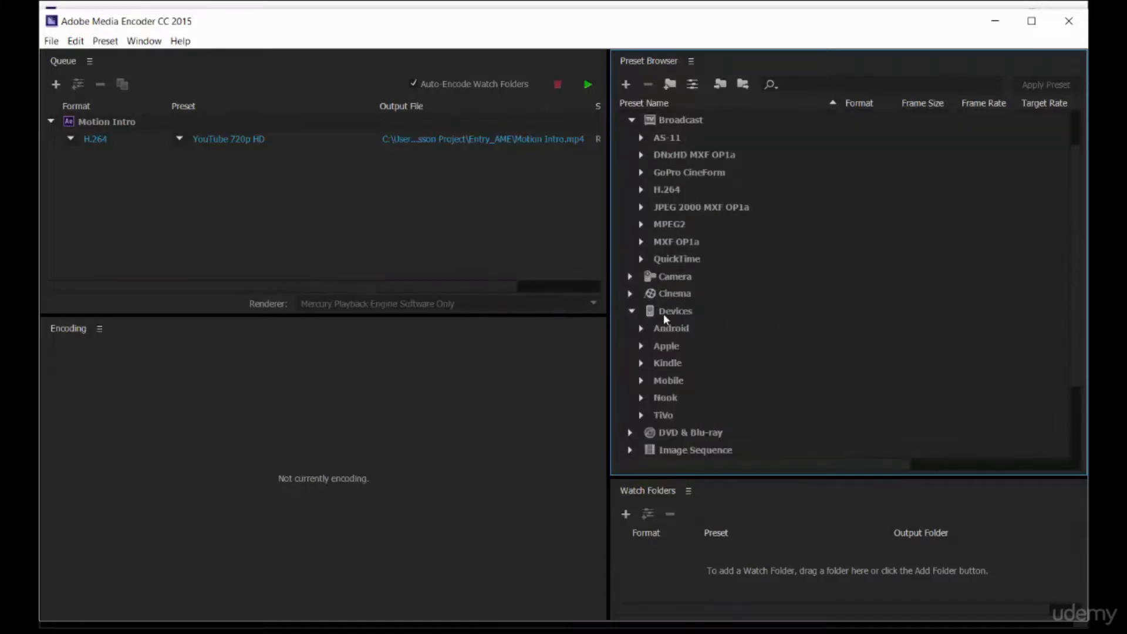
scroll(709, 326, "down", 2)
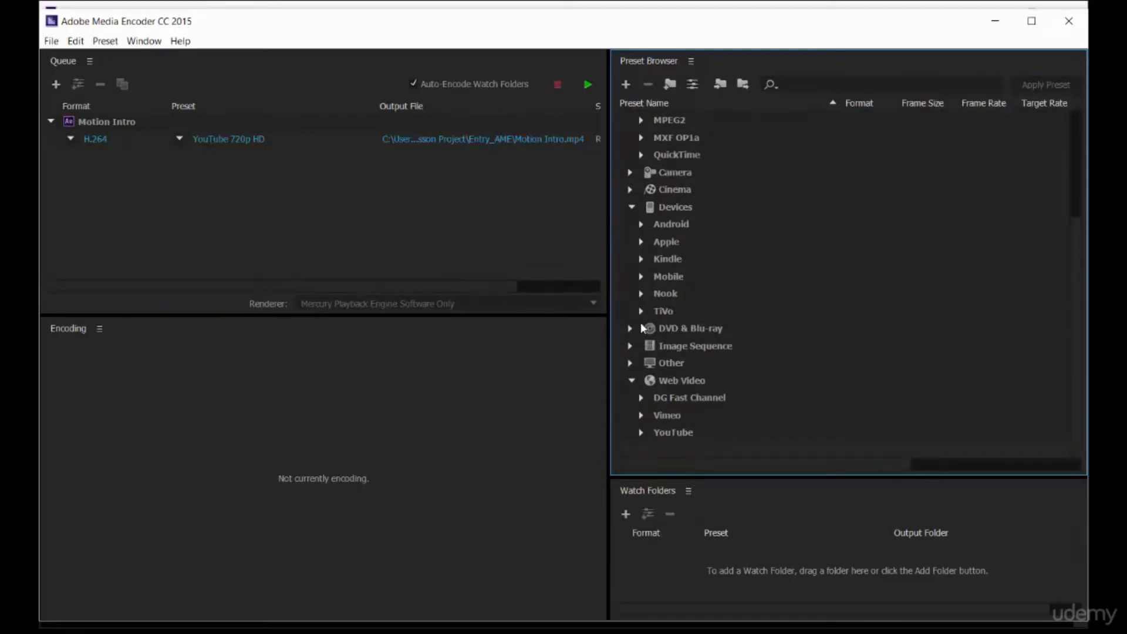
left_click(641, 223)
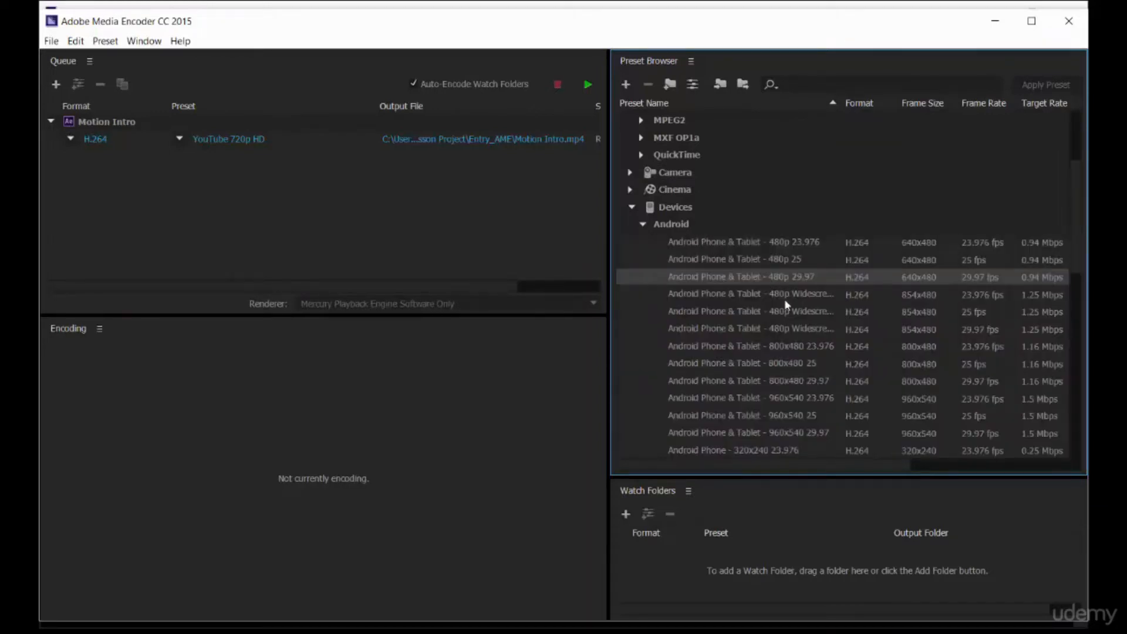
scroll(785, 298, "down", 4)
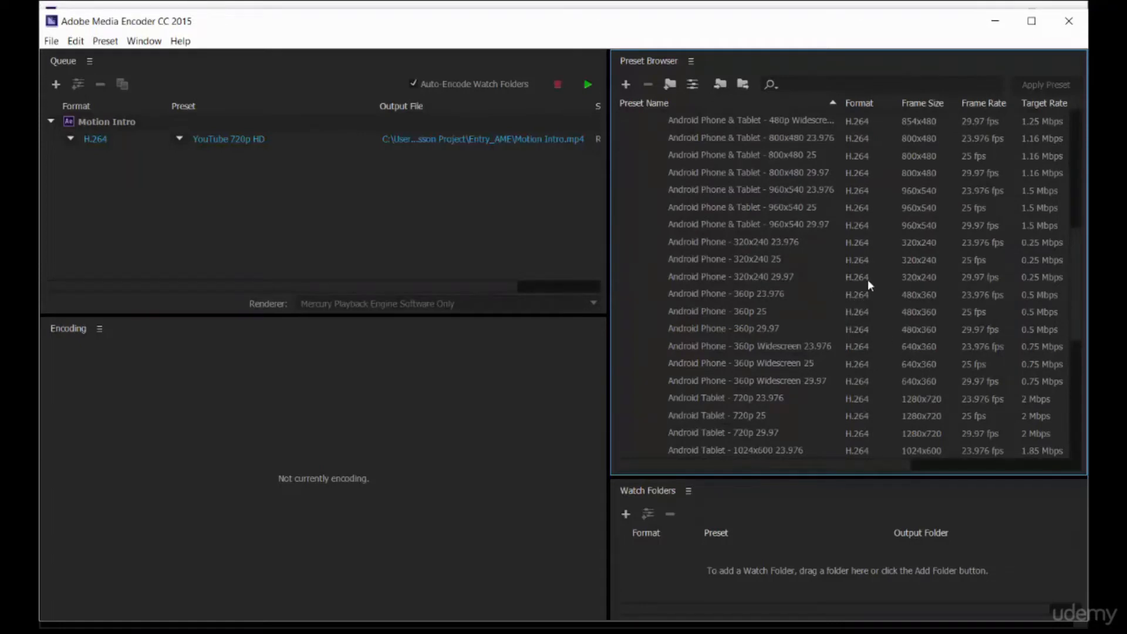
scroll(878, 349, "down", 1)
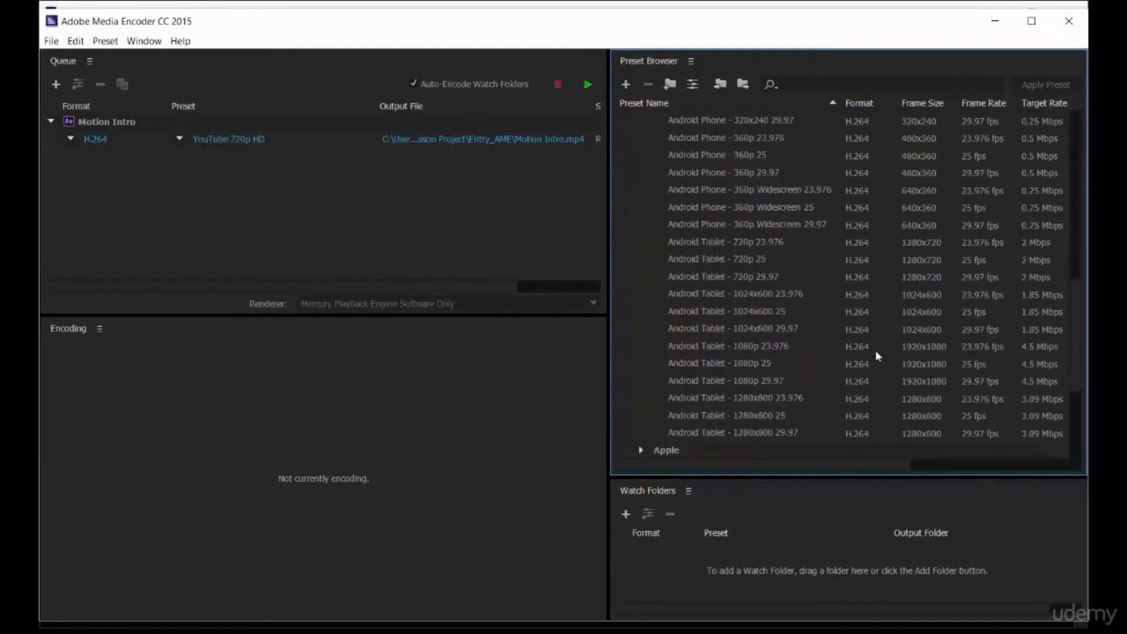
scroll(876, 350, "up", 7)
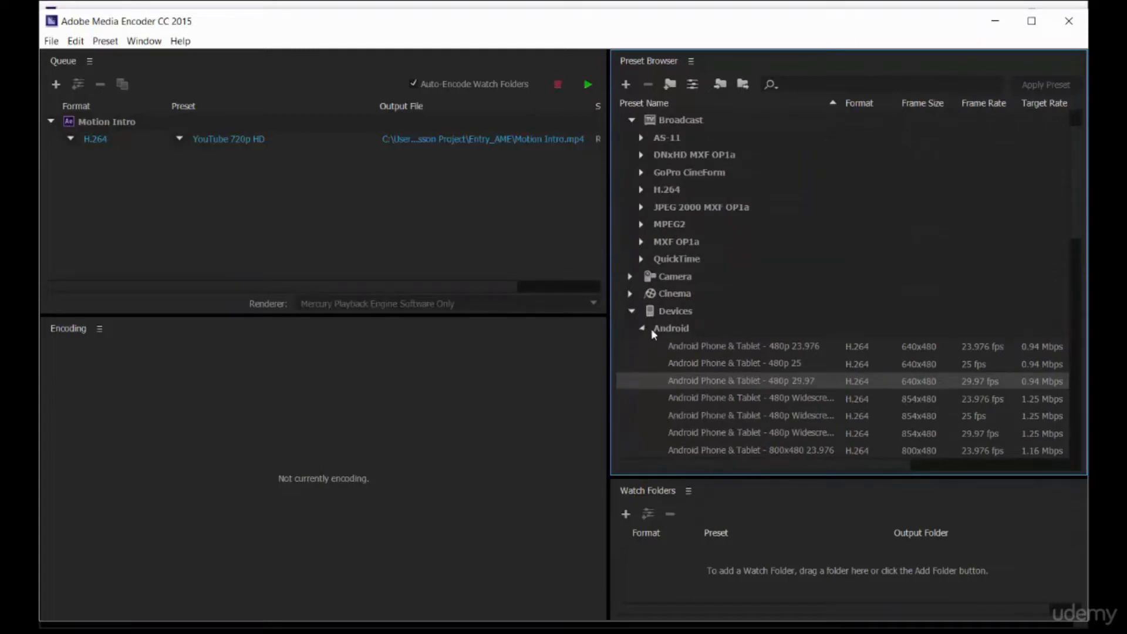
left_click(651, 330)
scroll(722, 417, "down", 2)
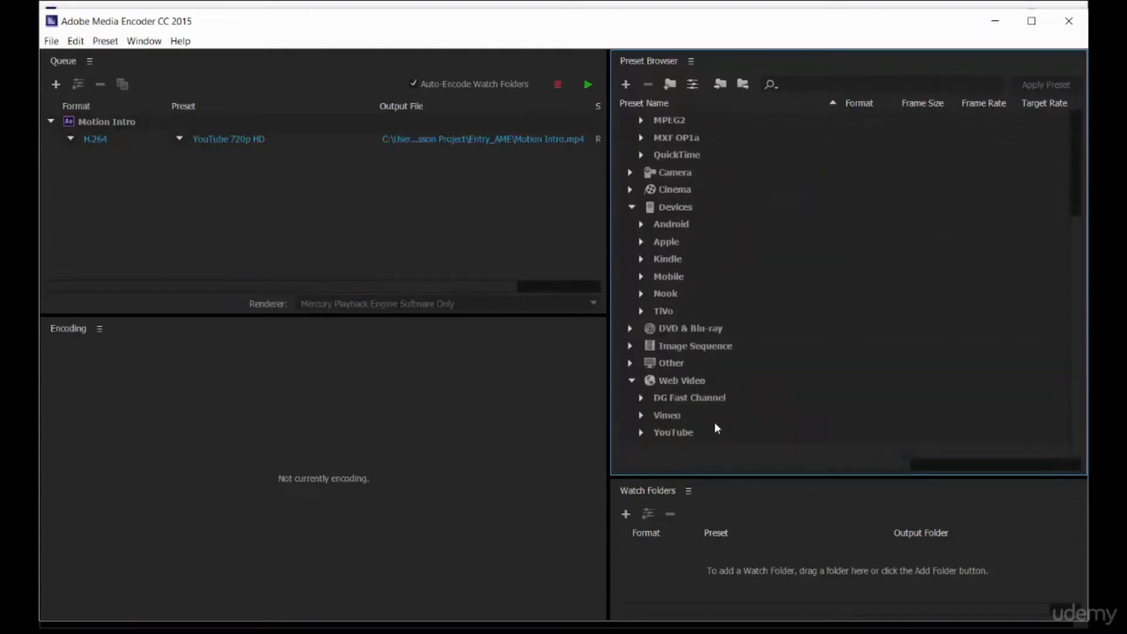
- Add a second output to the queued Motion Intro item using the YouTube 1080p HD preset
left_click(641, 433)
scroll(755, 422, "down", 2)
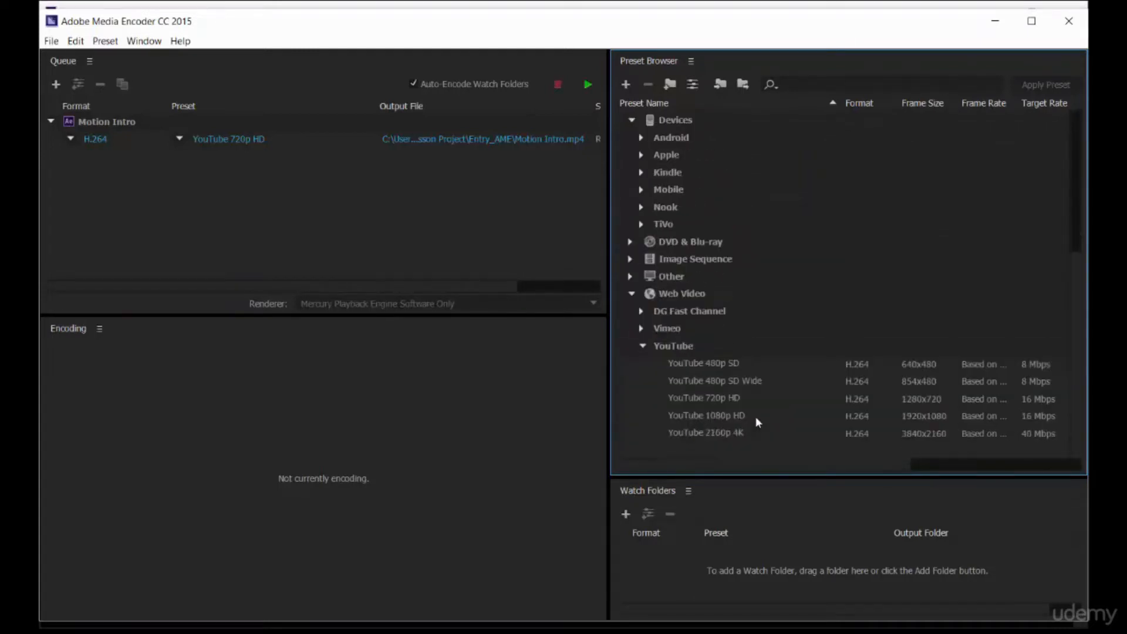
mouse_move(753, 411)
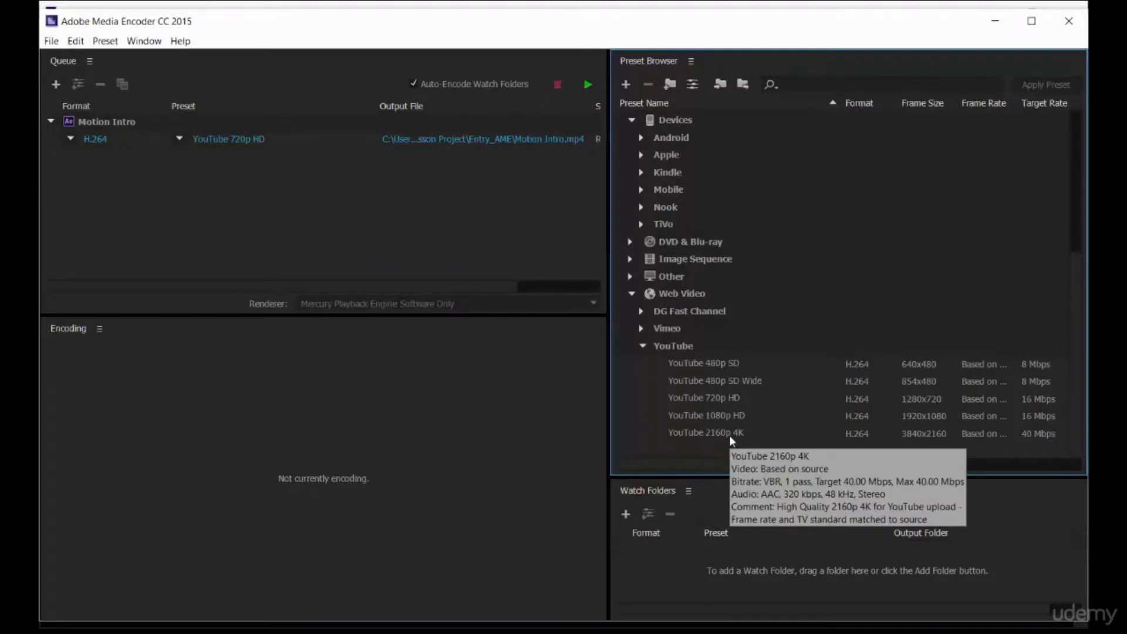
left_click_drag(708, 416, 181, 144)
left_click(123, 121)
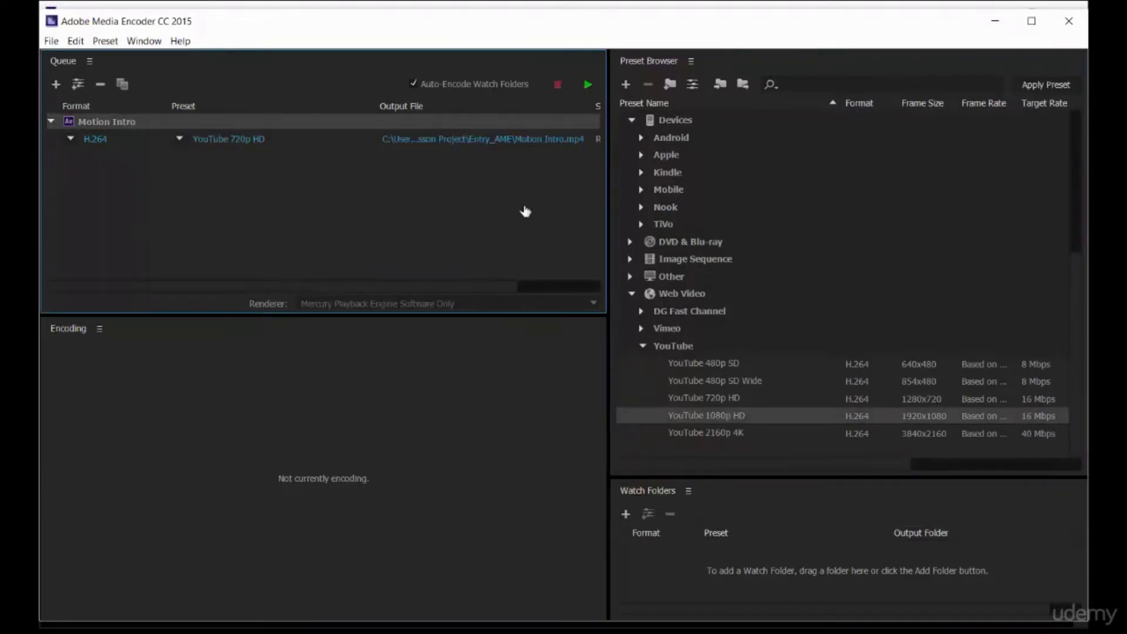
double_click(738, 415)
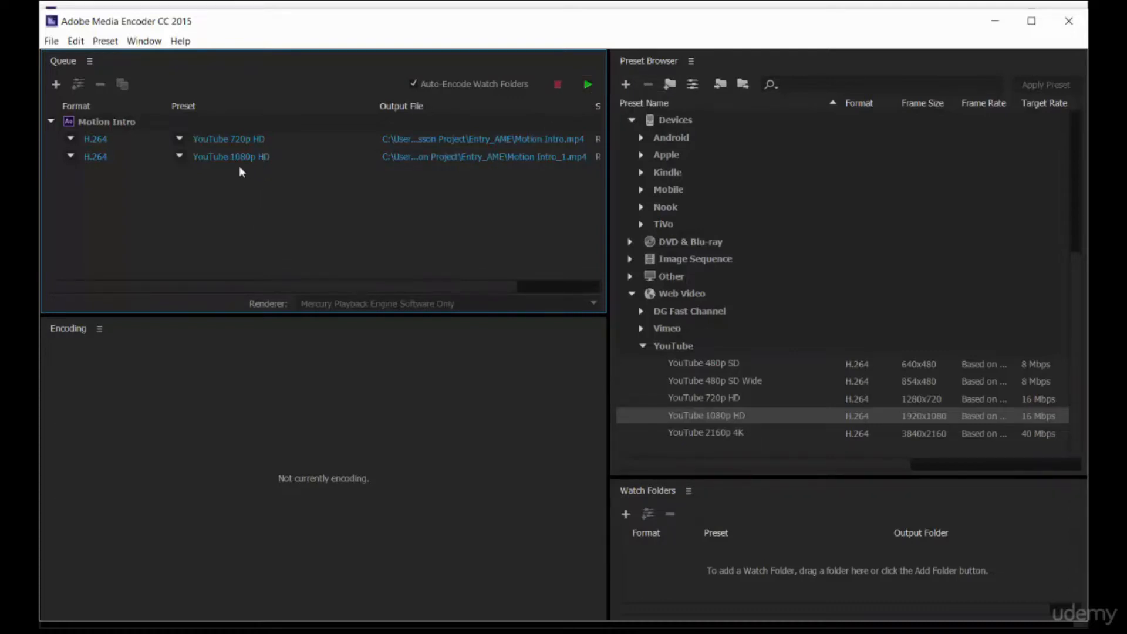
- Remove the YouTube 720p HD output from the Motion Intro item in the queue
left_click(121, 145)
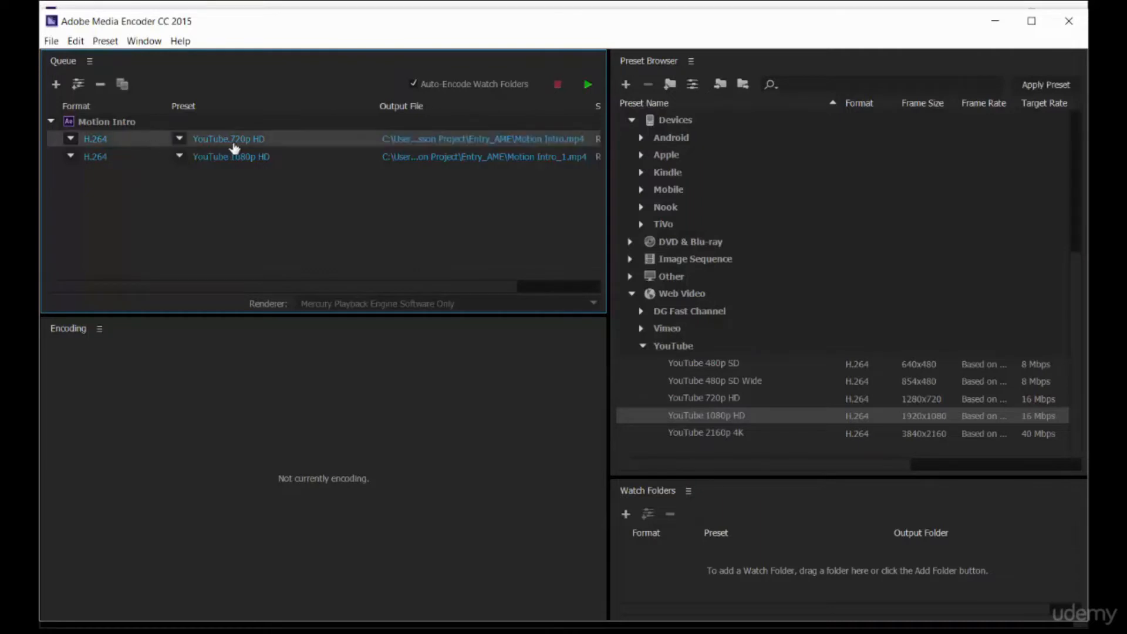
left_click(101, 86)
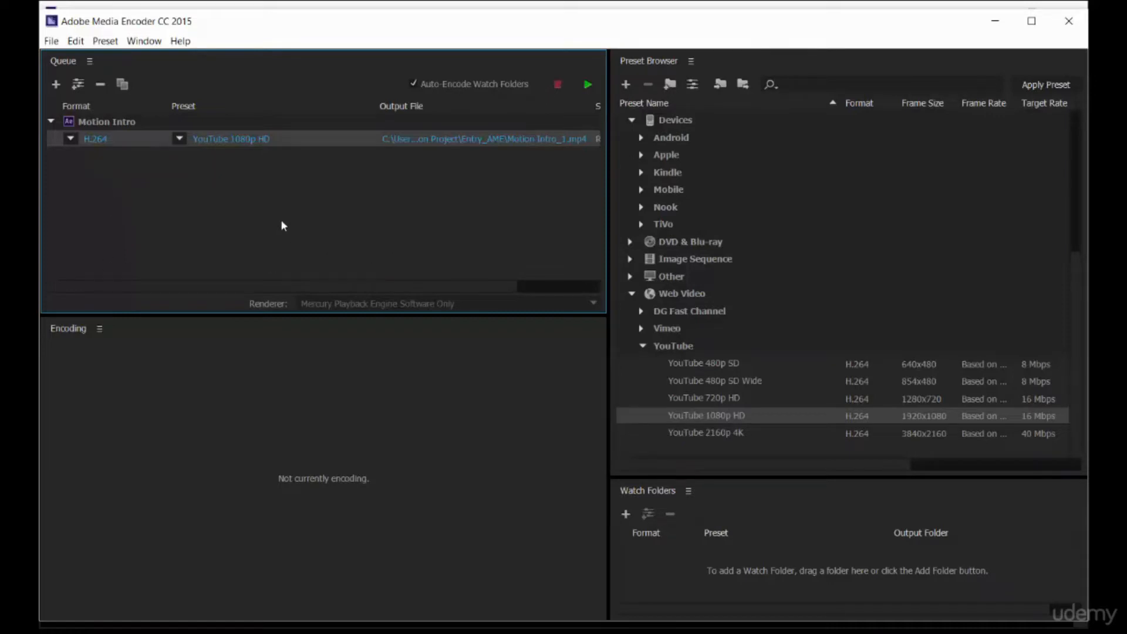
left_click(587, 84)
- Replace Motion Intro's 1080p output with the YouTube 720p HD preset by adding the new output and removing the old one
left_click(728, 399)
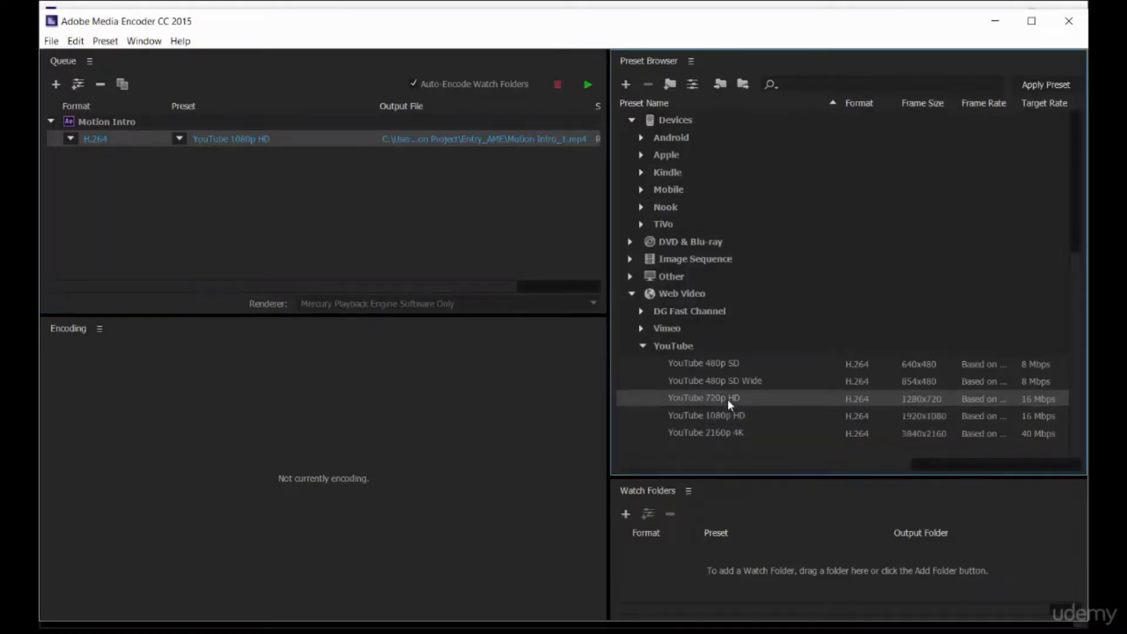
left_click_drag(728, 399, 247, 144)
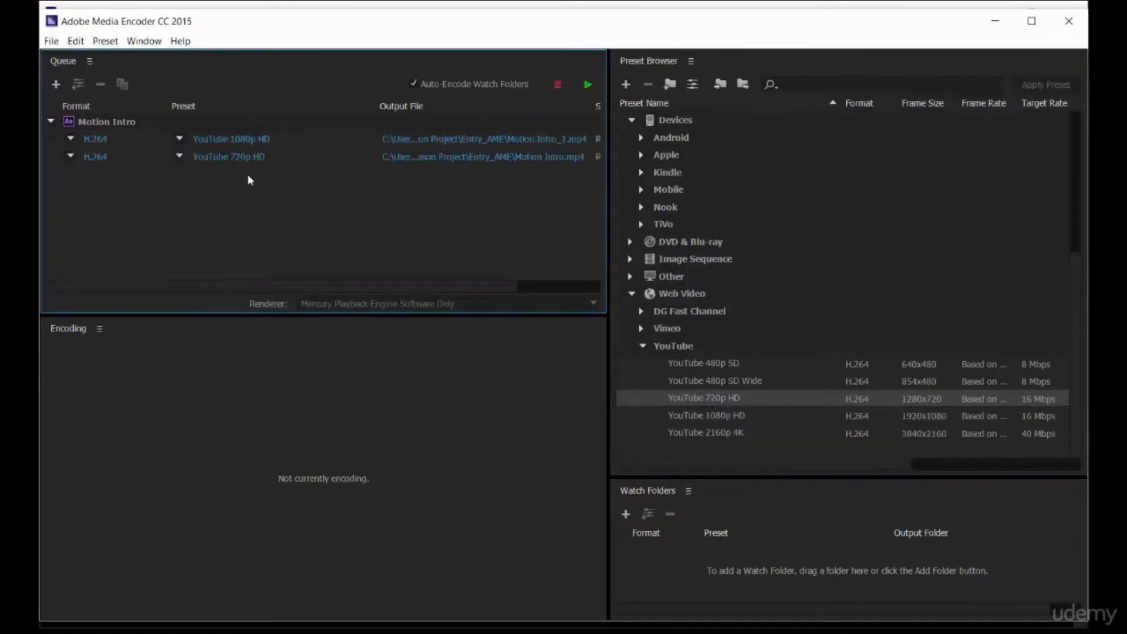
left_click(105, 140)
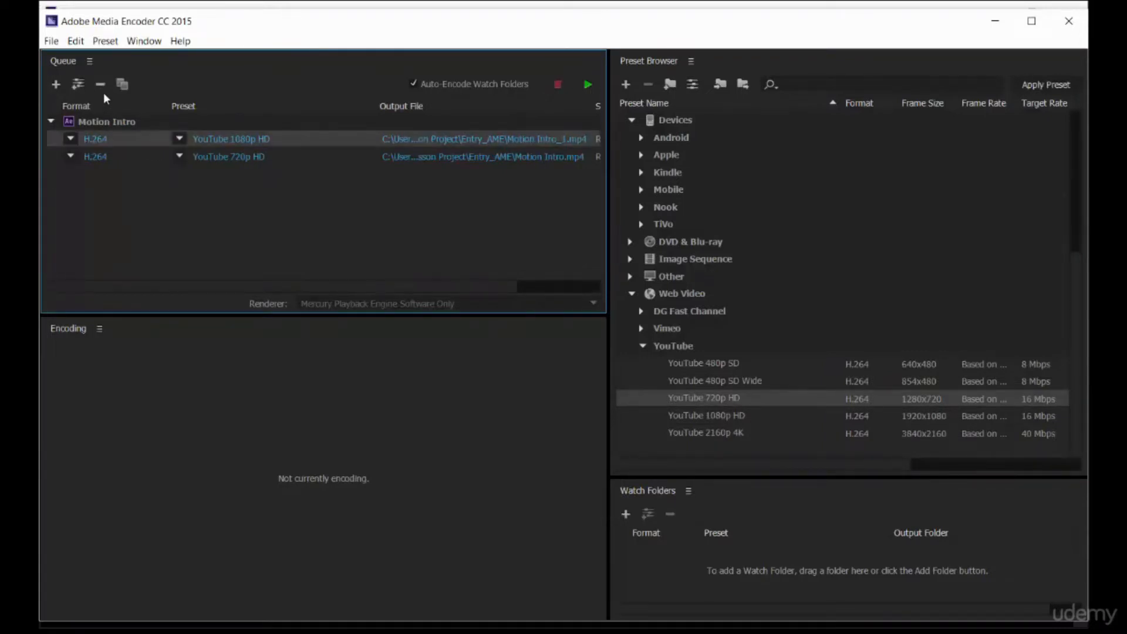
left_click(100, 84)
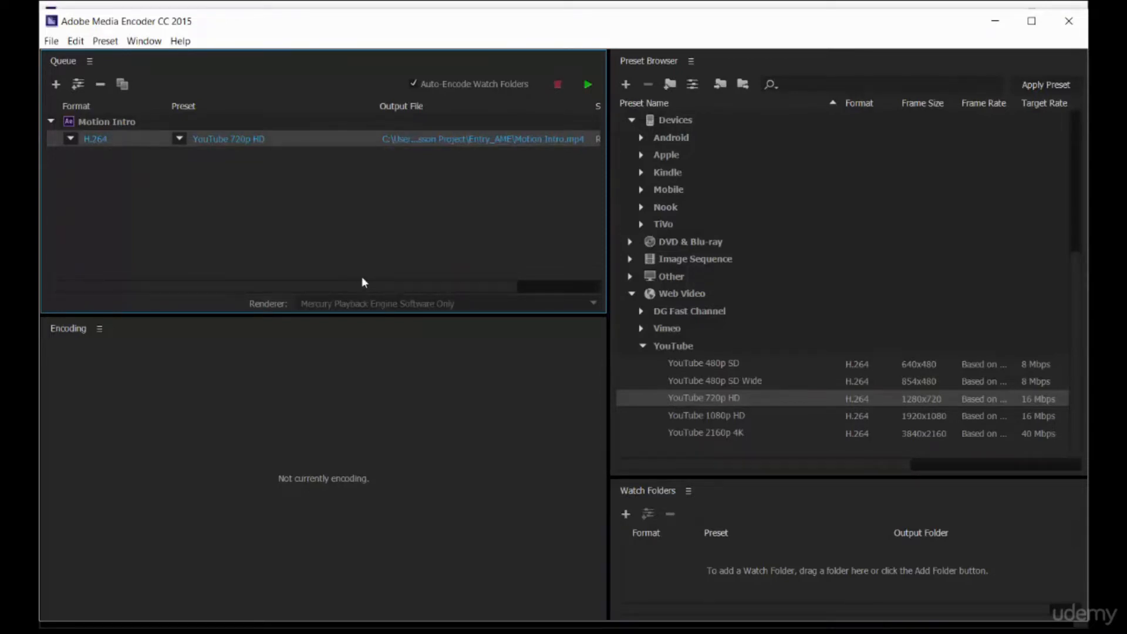
left_click(645, 346)
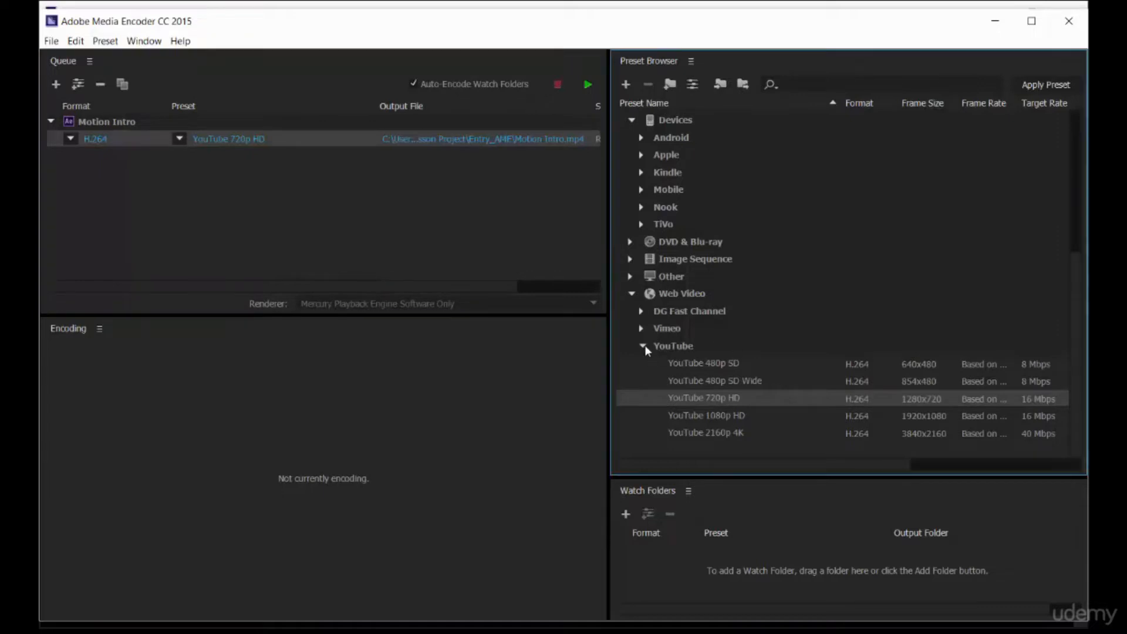
- Examine the Vimeo presets under Web Video, including the details of Vimeo 720p HD, alongside the YouTube presets
left_click(641, 329)
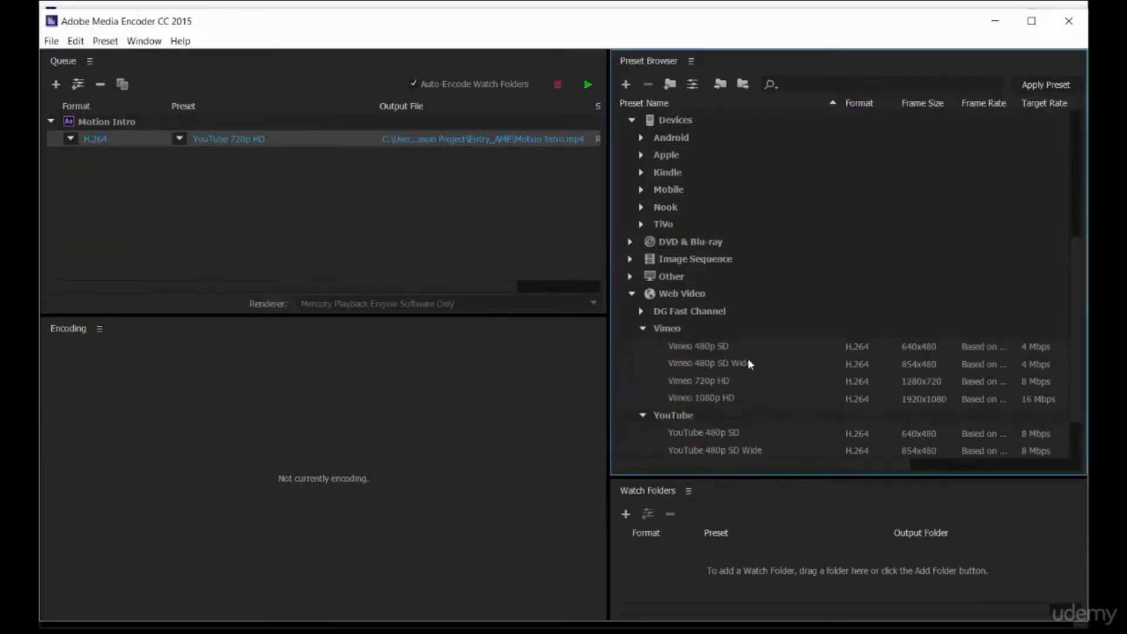
mouse_move(703, 381)
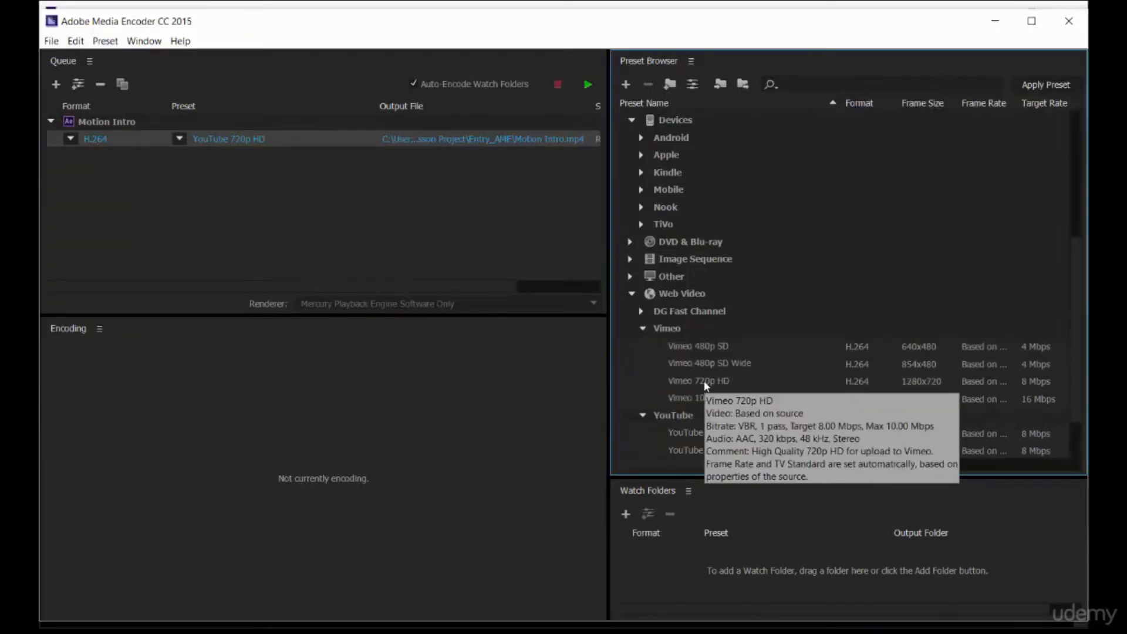
scroll(758, 384, "down", 2)
left_click(734, 398)
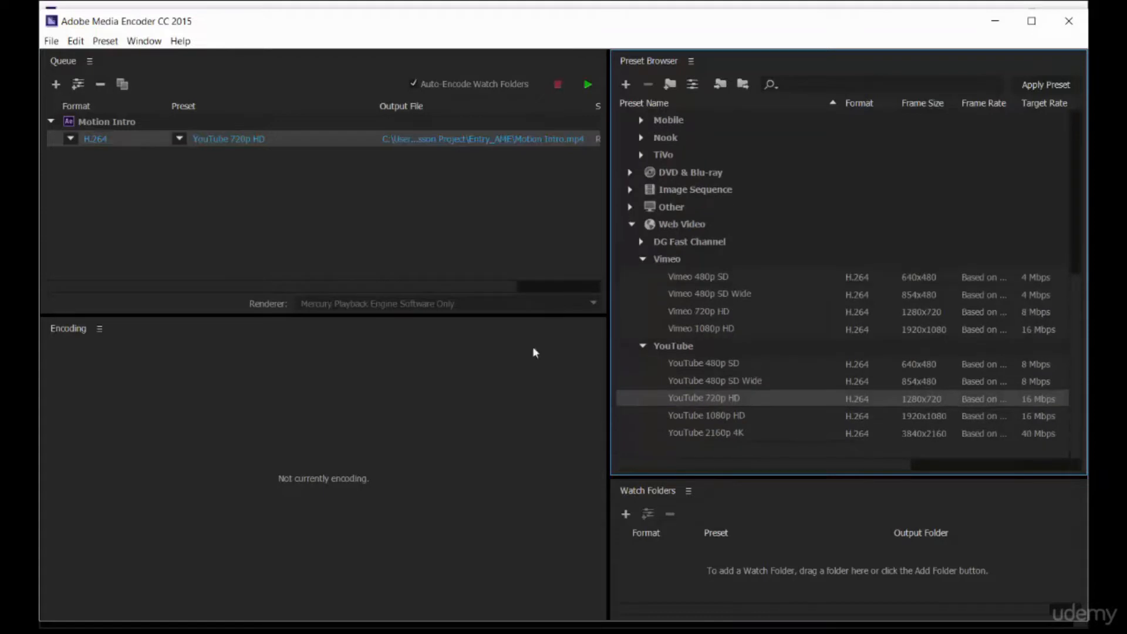
- Open the export settings of the queued YouTube 720p HD output and examine the available formats, keeping H.264
left_click(222, 143)
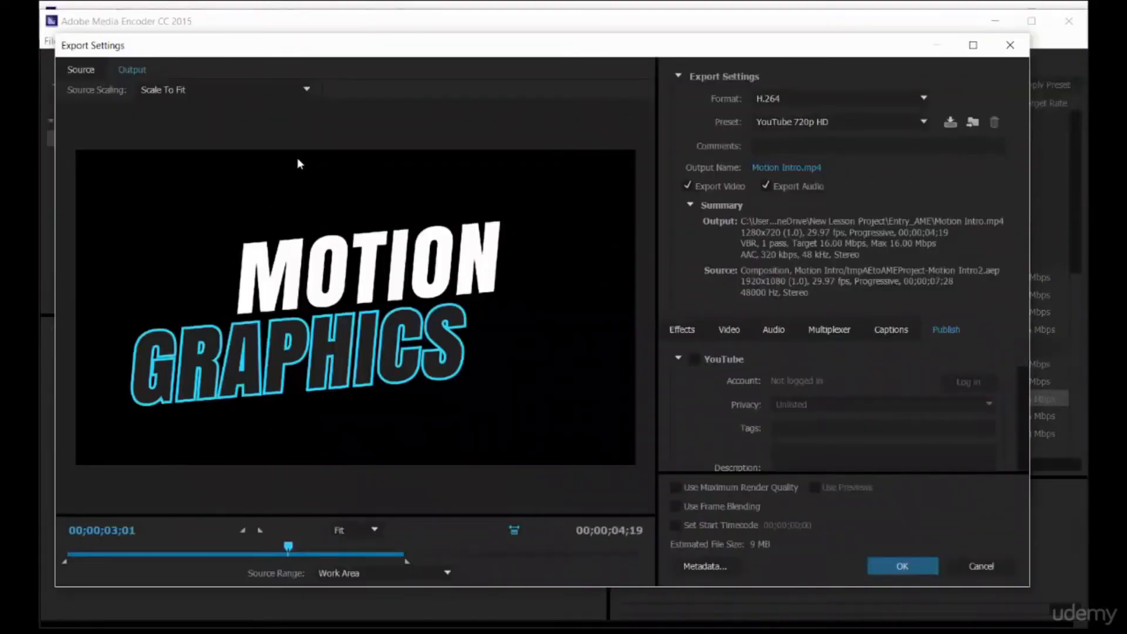
left_click(779, 97)
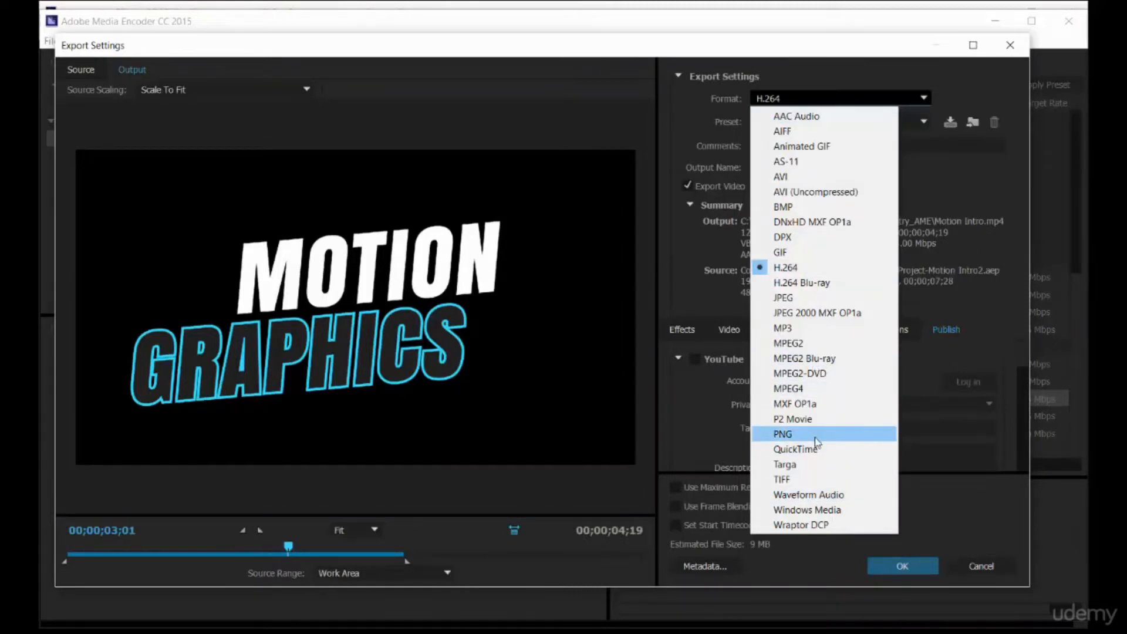
left_click(837, 98)
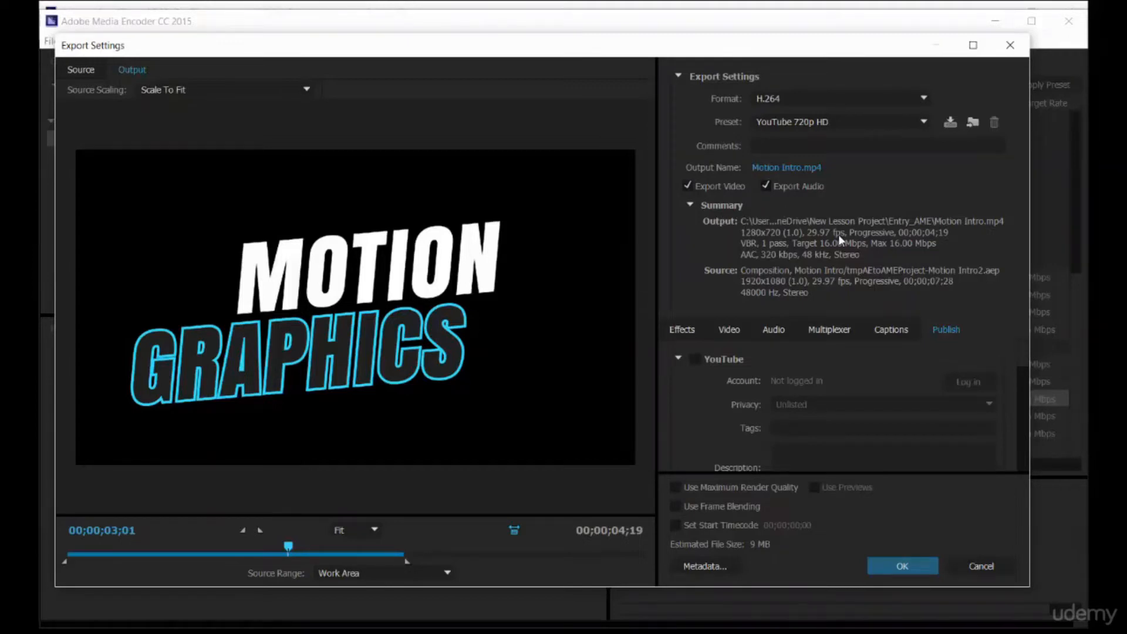
- Examine the output's video settings, from frame size, frame rate and field order down to the bitrate and advanced settings
left_click(731, 330)
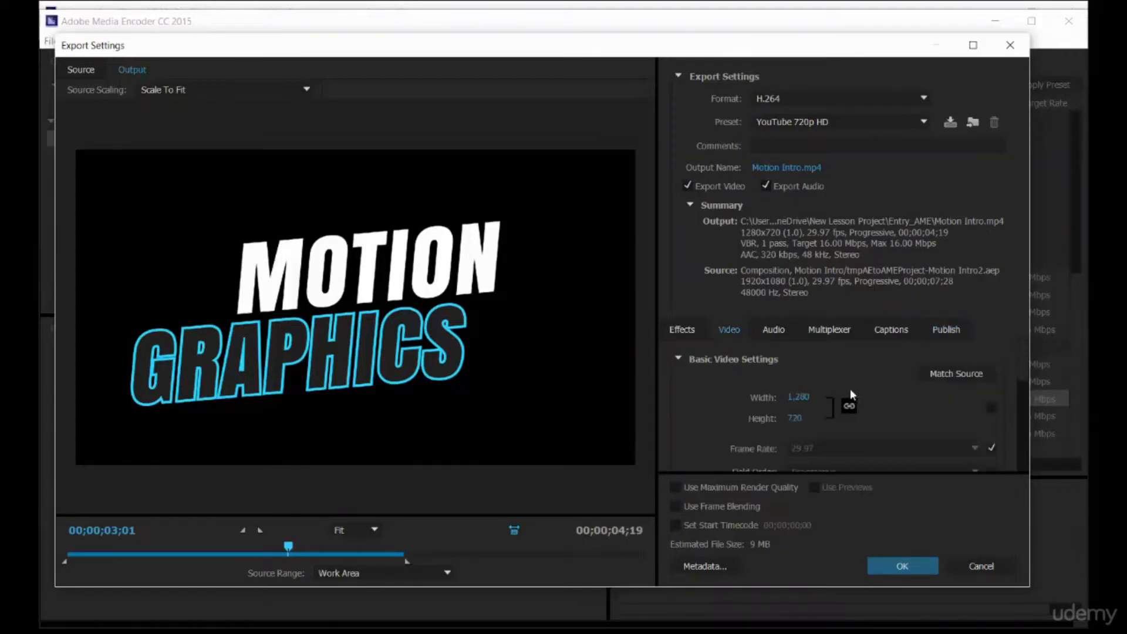
scroll(1026, 367, "down", 2)
scroll(1010, 367, "up", 2)
mouse_move(1024, 368)
left_mouse_down()
mouse_move(1023, 407)
mouse_move(1023, 390)
left_mouse_up()
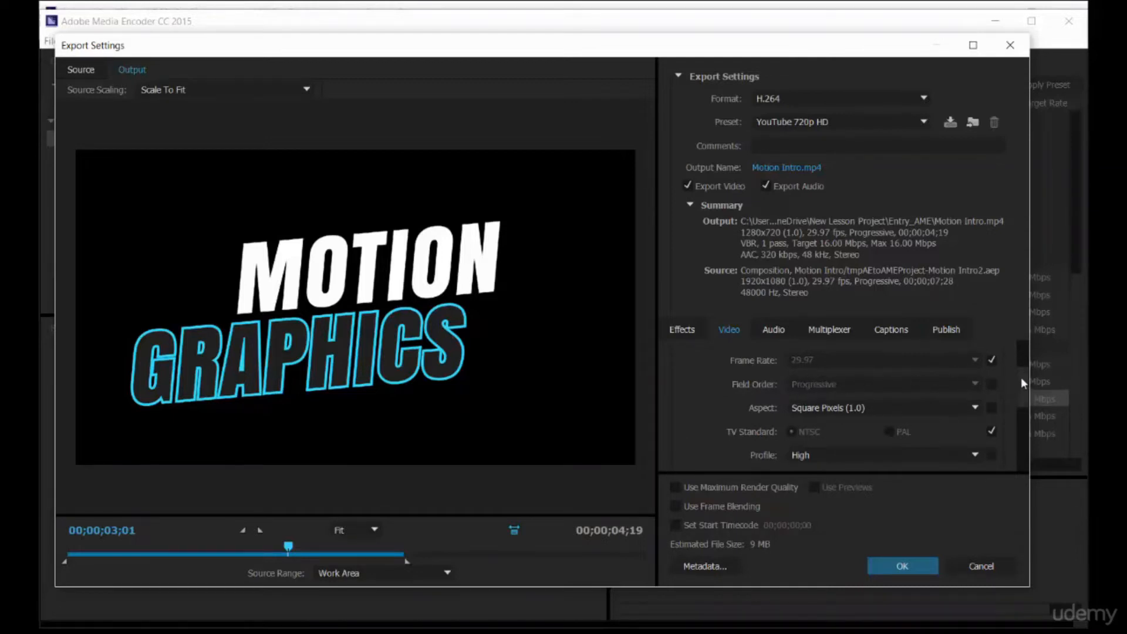
left_click_drag(1021, 377, 1021, 465)
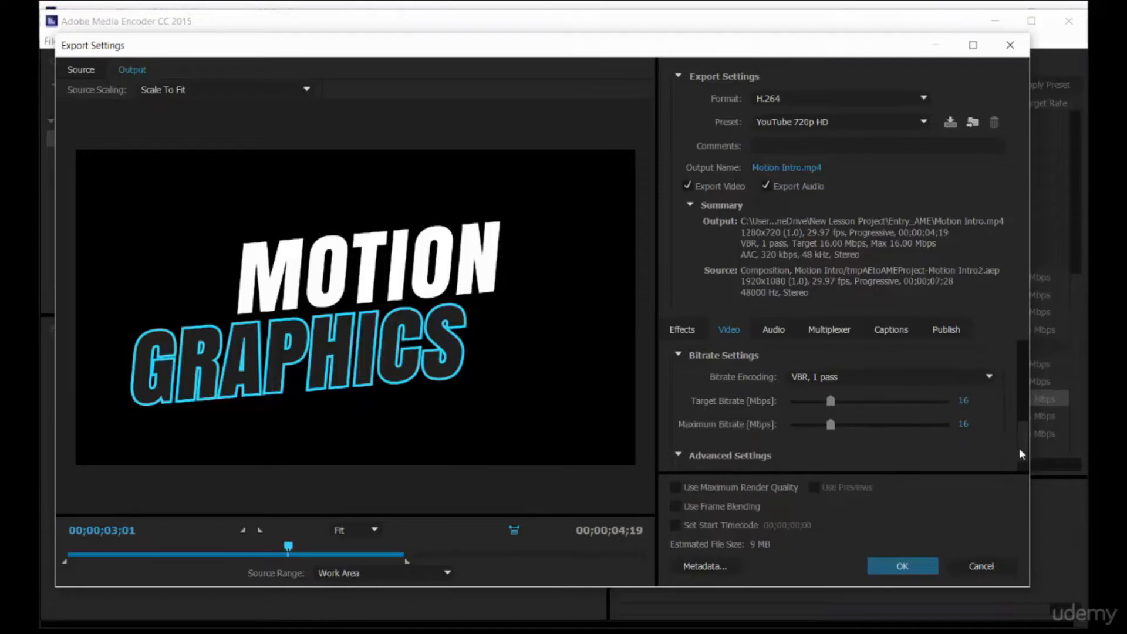
left_click_drag(1020, 449, 1017, 450)
left_click_drag(1020, 399, 1023, 351)
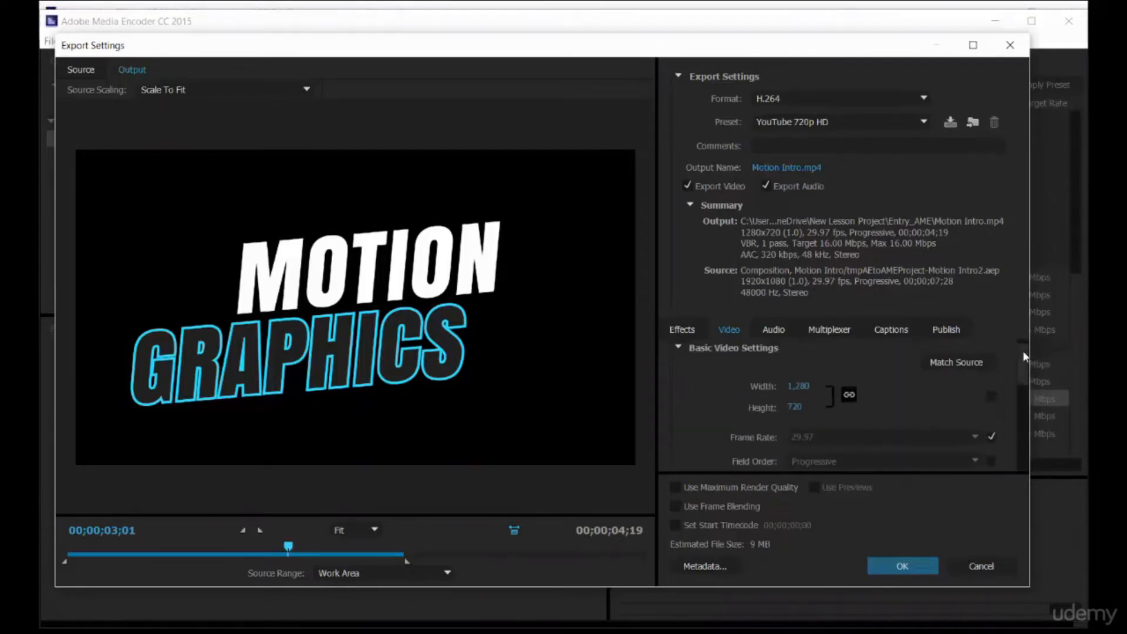
- Review the multiplexer, captions, publish and effects settings, scrub the preview to 00;00;05;13, and close the export settings
left_click(829, 331)
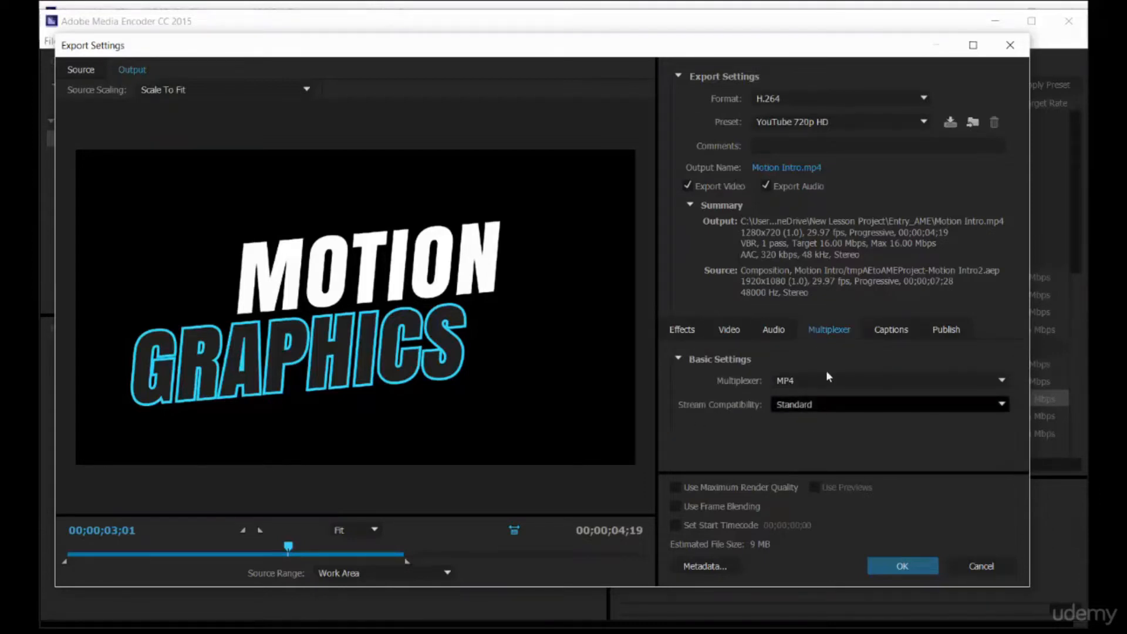
left_click(893, 331)
left_click(947, 331)
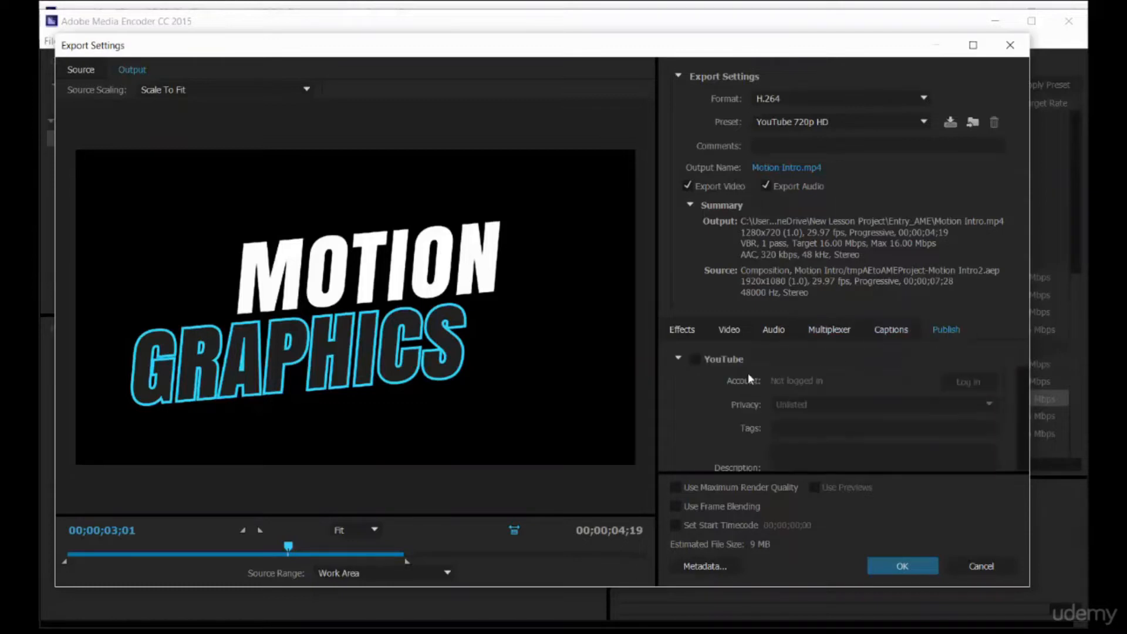
left_click(681, 329)
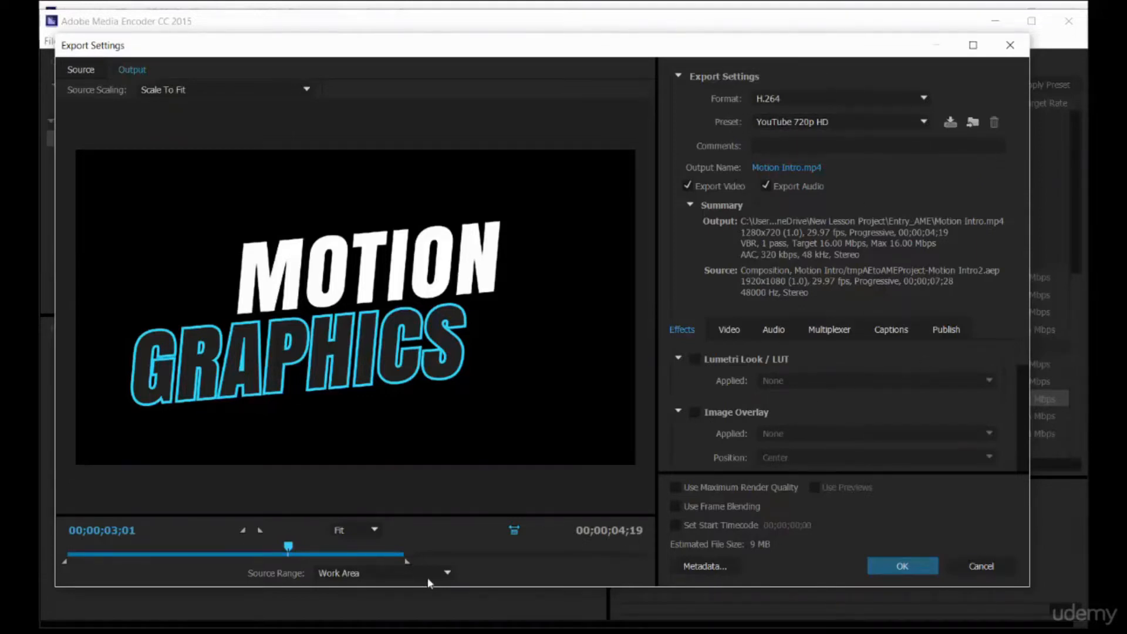
left_click_drag(288, 550, 465, 549)
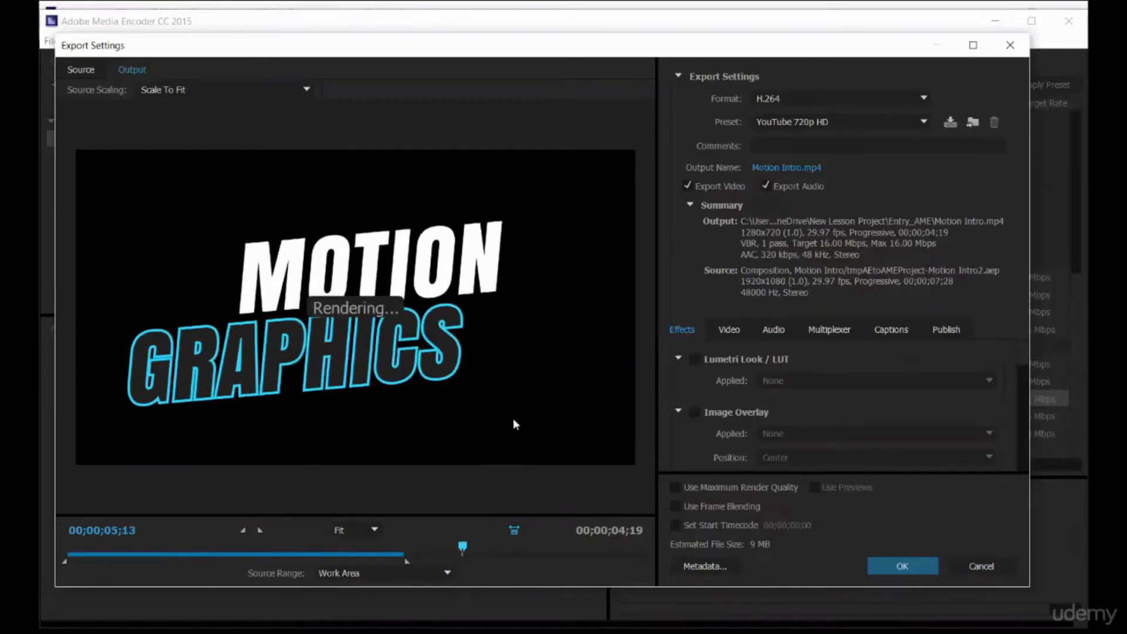
left_click(953, 567)
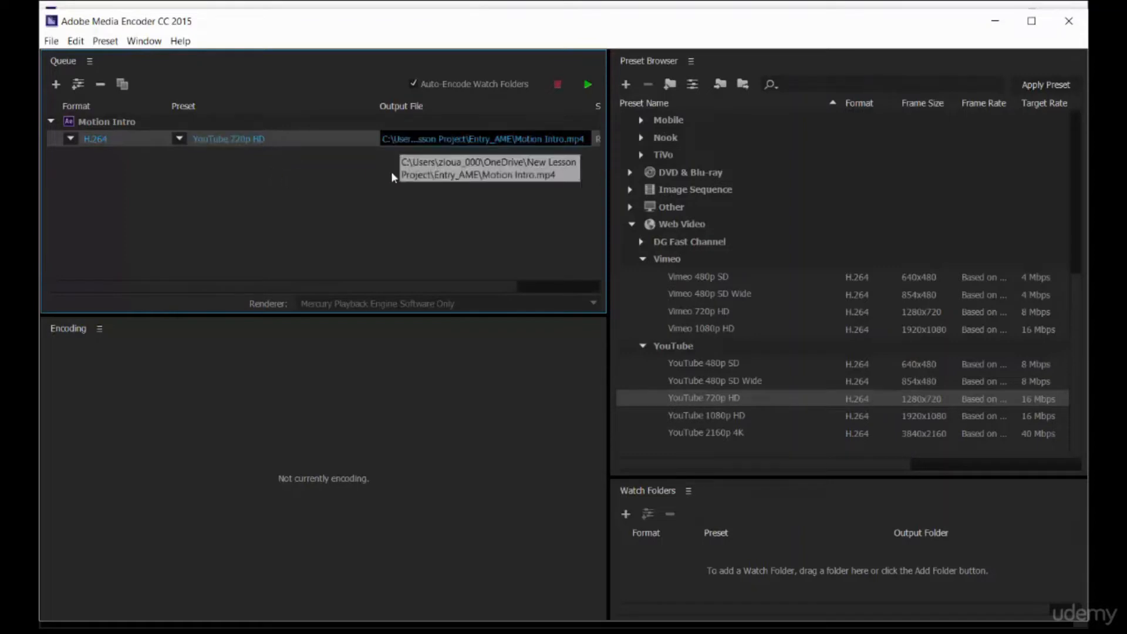
- Save the output file as Motion Intro in the Entry_AME folder and start encoding the queue
key("Return")
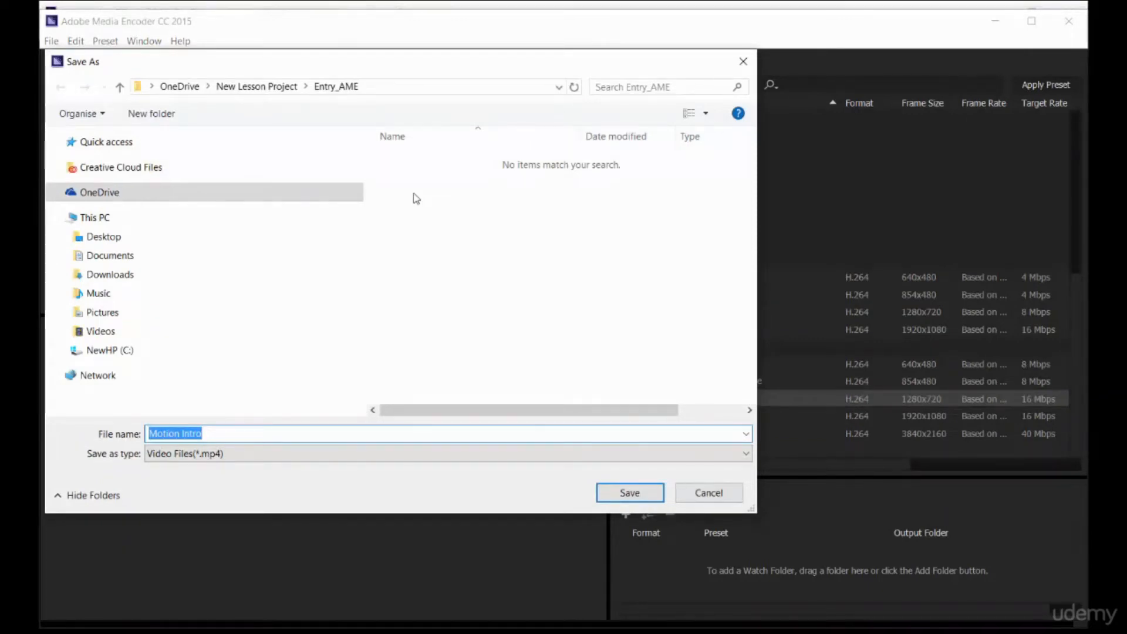
key("Return")
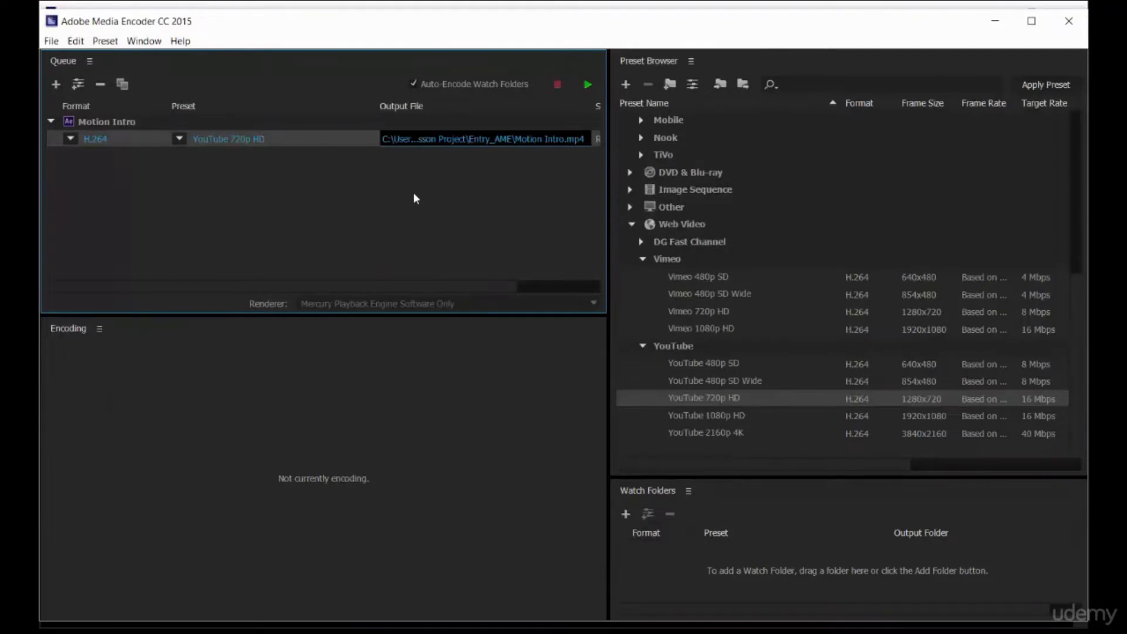
key("Return")
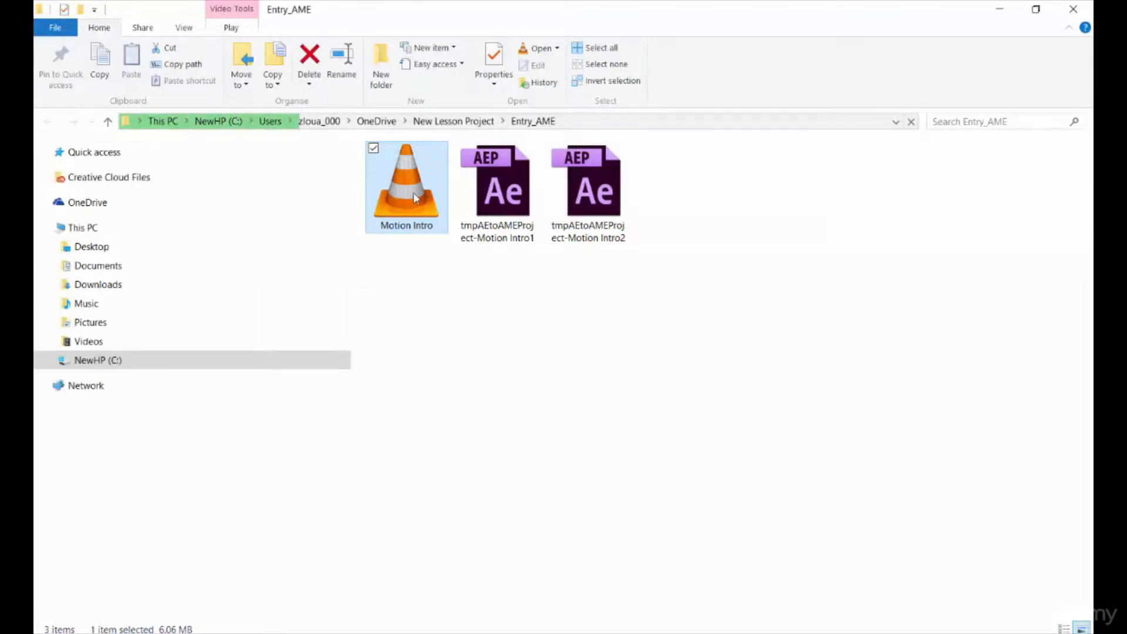
- Play the exported Motion Intro video in VLC media player, and switch back to After Effects
double_click(414, 194)
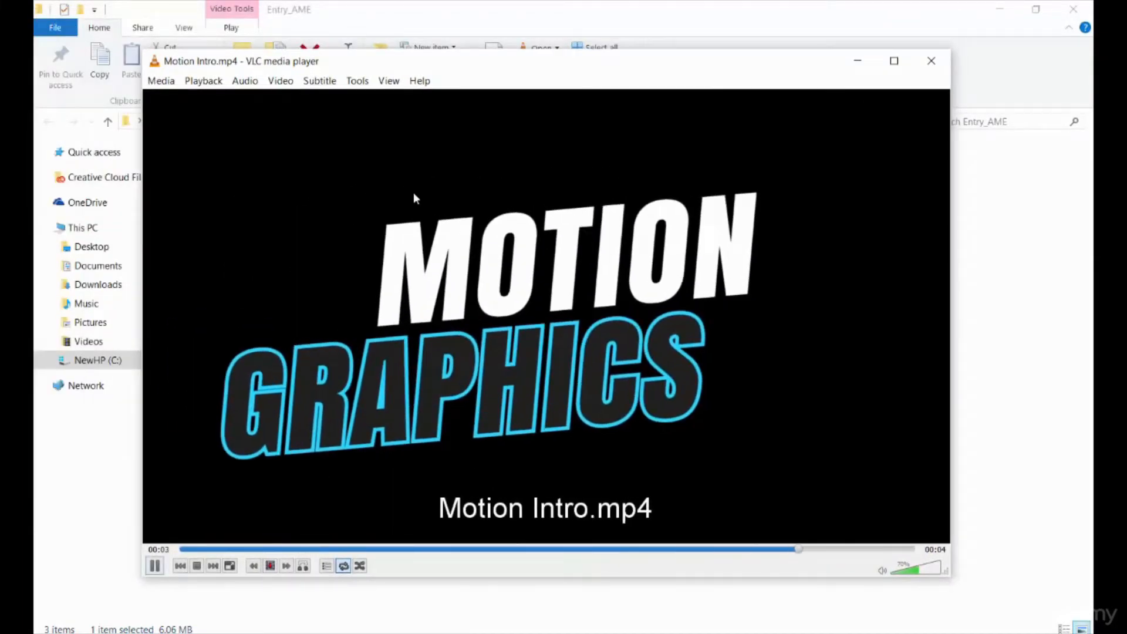
key("alt+Tab")
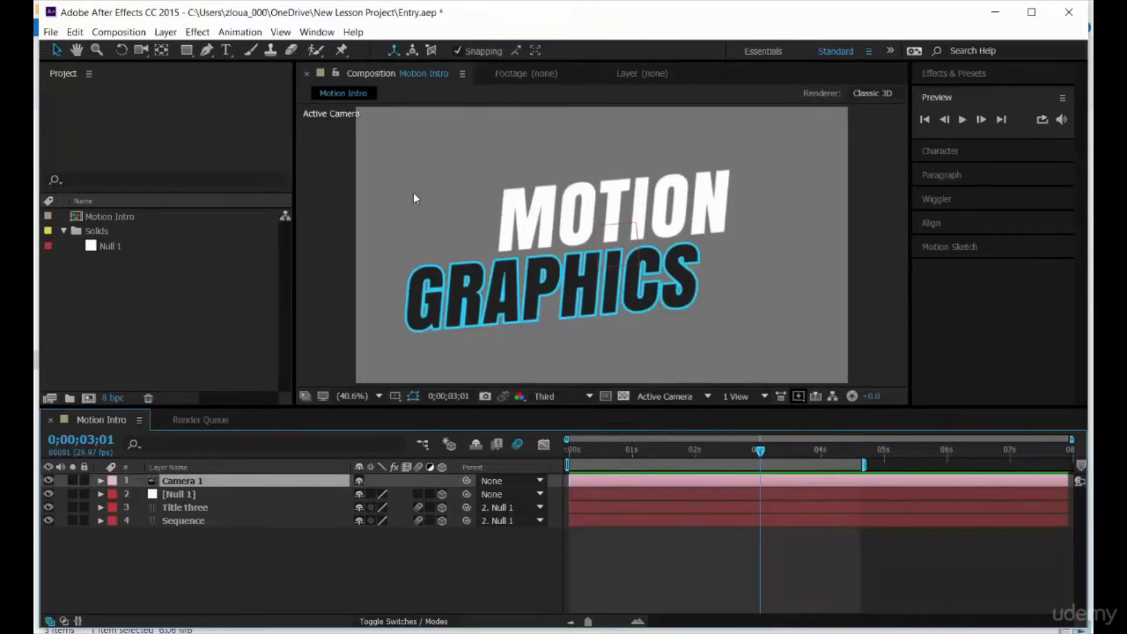
key("alt+Tab")
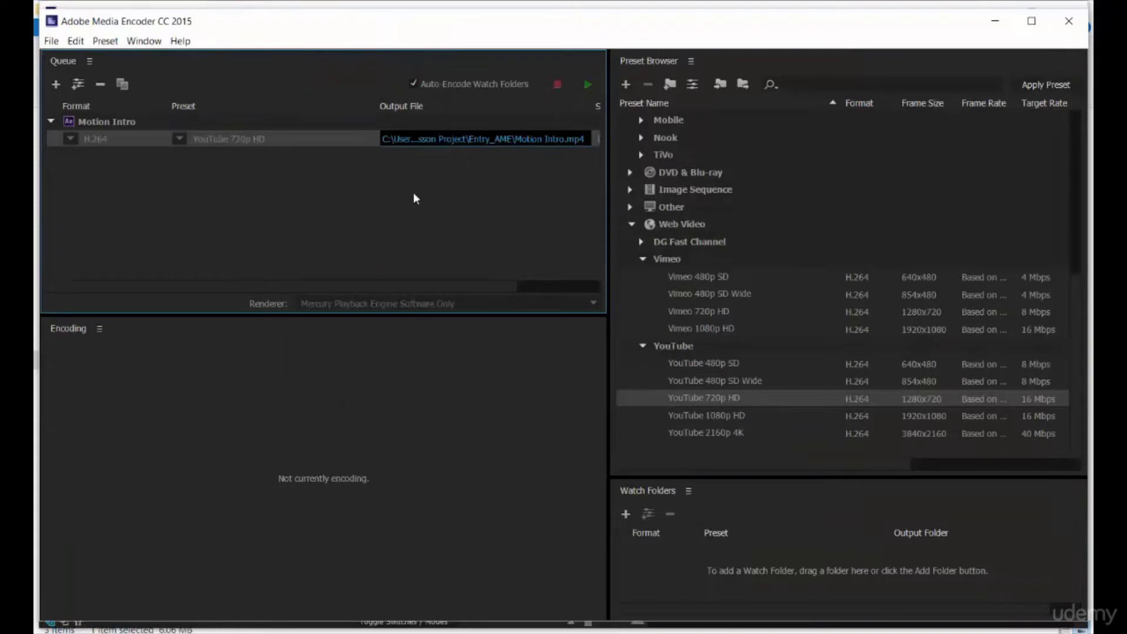
key("alt+Tab")
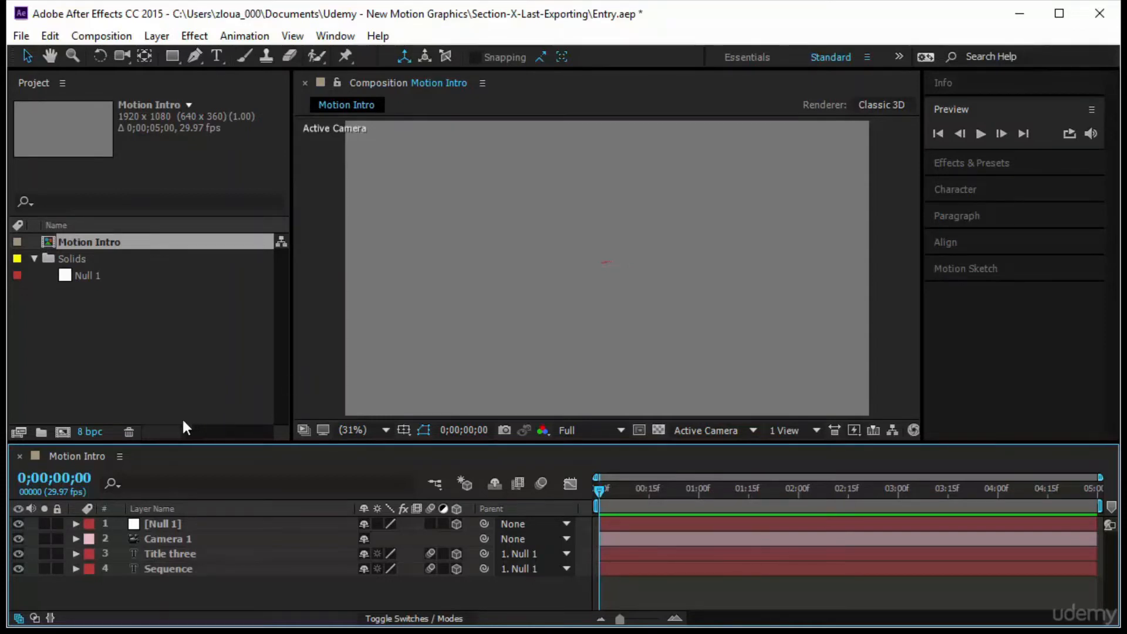
- Review the basic composition settings of Motion Intro and close them without making changes
right_click(68, 452)
left_click(177, 143)
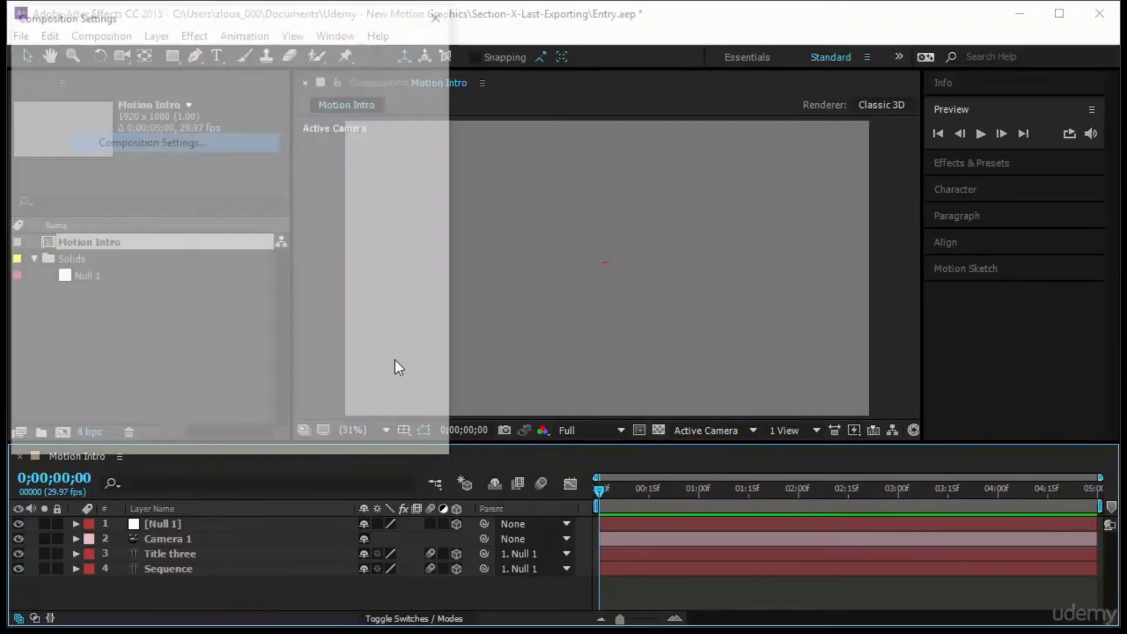
left_click_drag(320, 12, 490, 88)
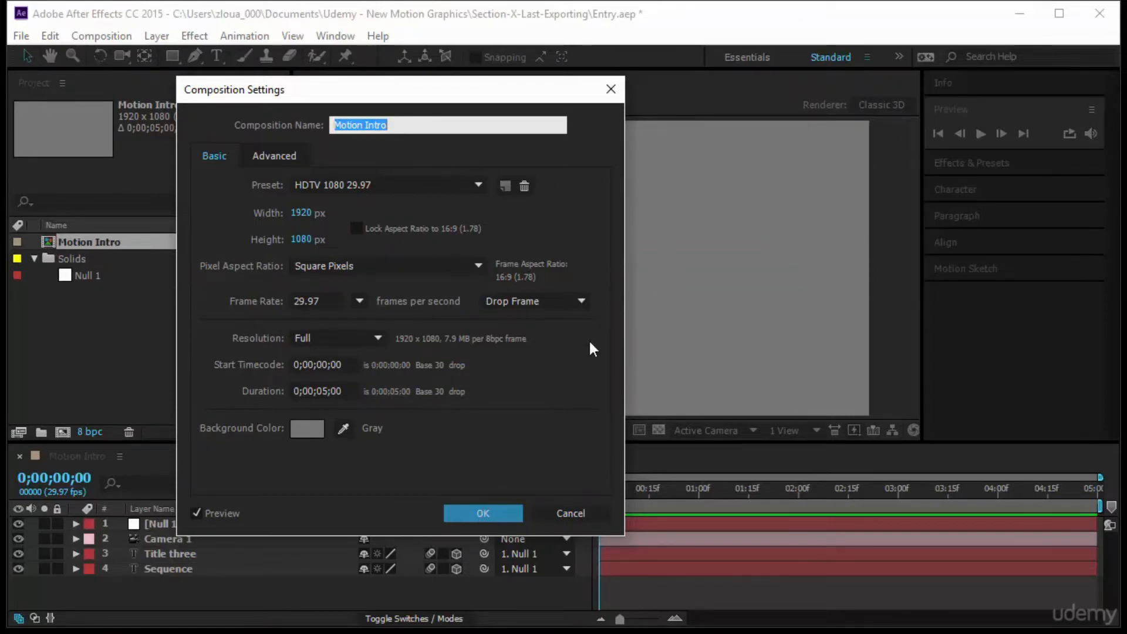
left_click(572, 512)
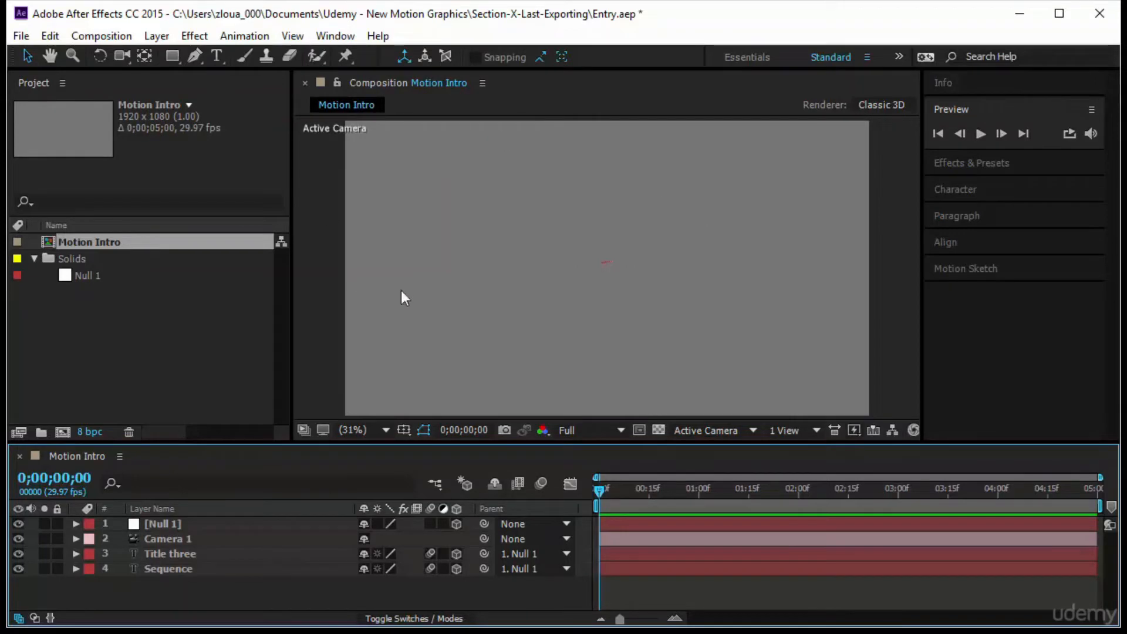
- Display the Motion Intro composition's Alpha channel and move the current time to 0;00;01;04 to inspect the title's transparency
left_click_drag(608, 490, 533, 552)
left_click(542, 433)
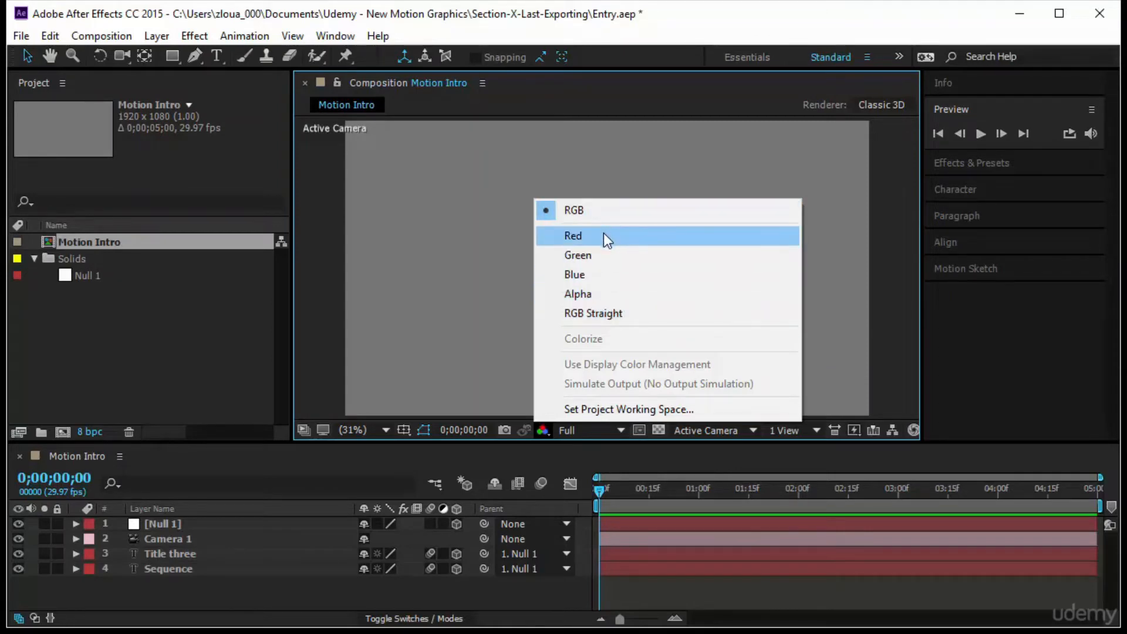
left_click(605, 294)
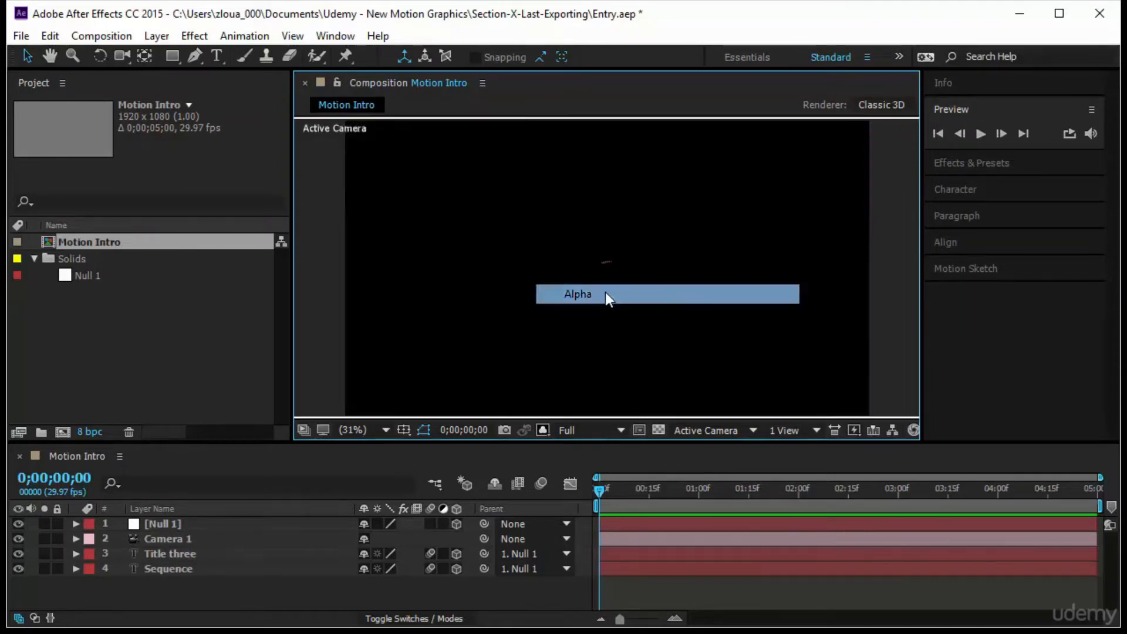
left_click_drag(600, 492, 712, 494)
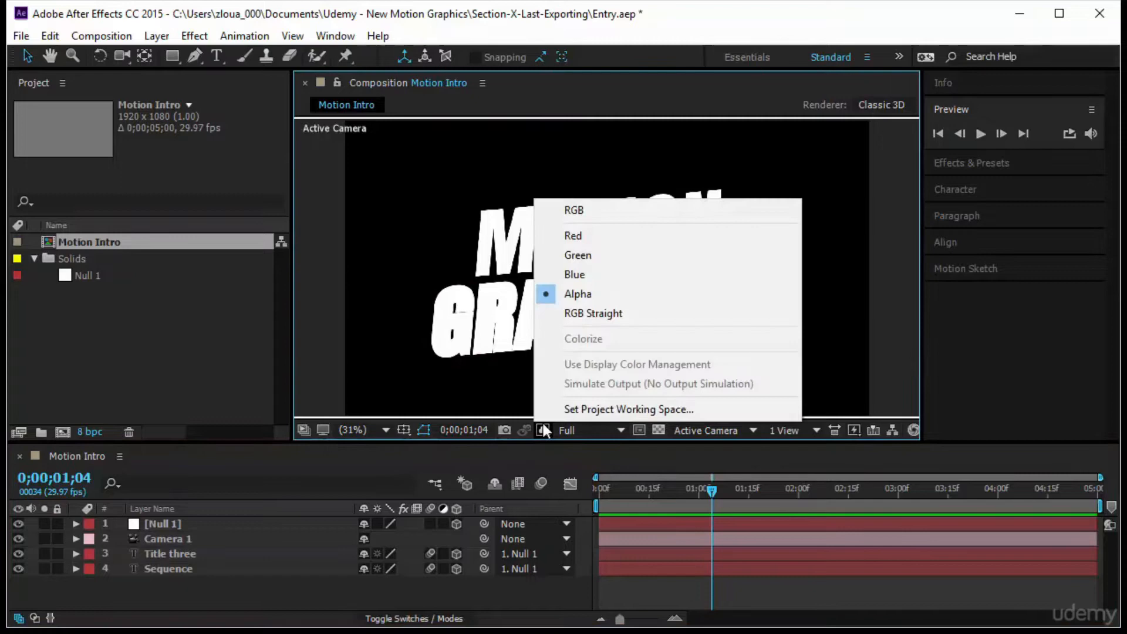
- View the composition's Red, Blue and Alpha channels in turn, and restore the RGB view
left_click(601, 232)
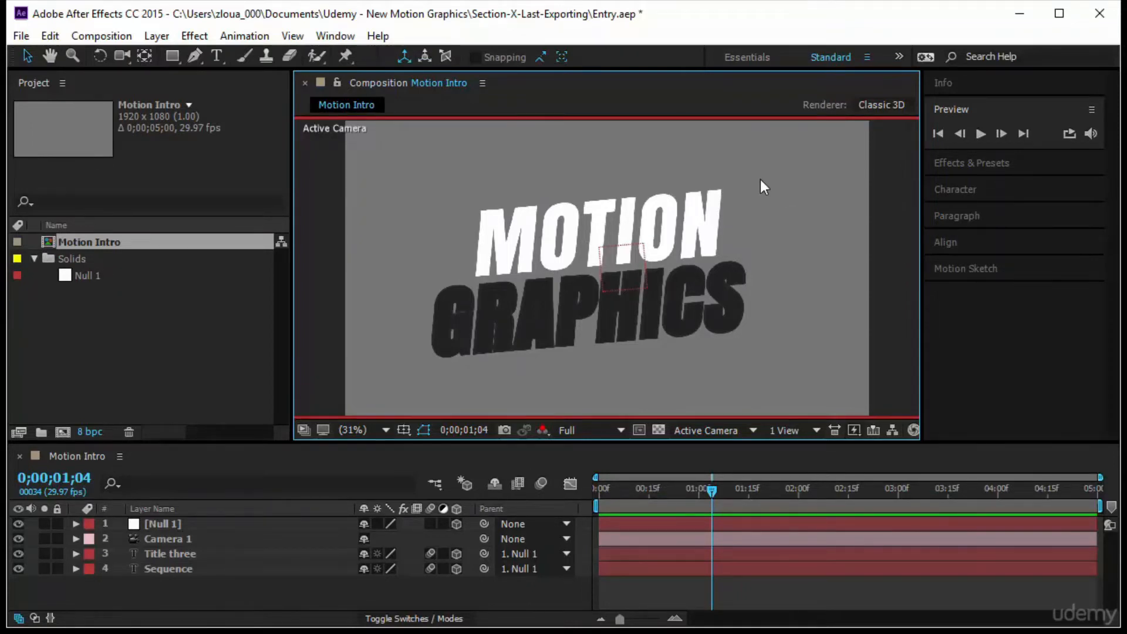
left_click(542, 429)
left_click(588, 273)
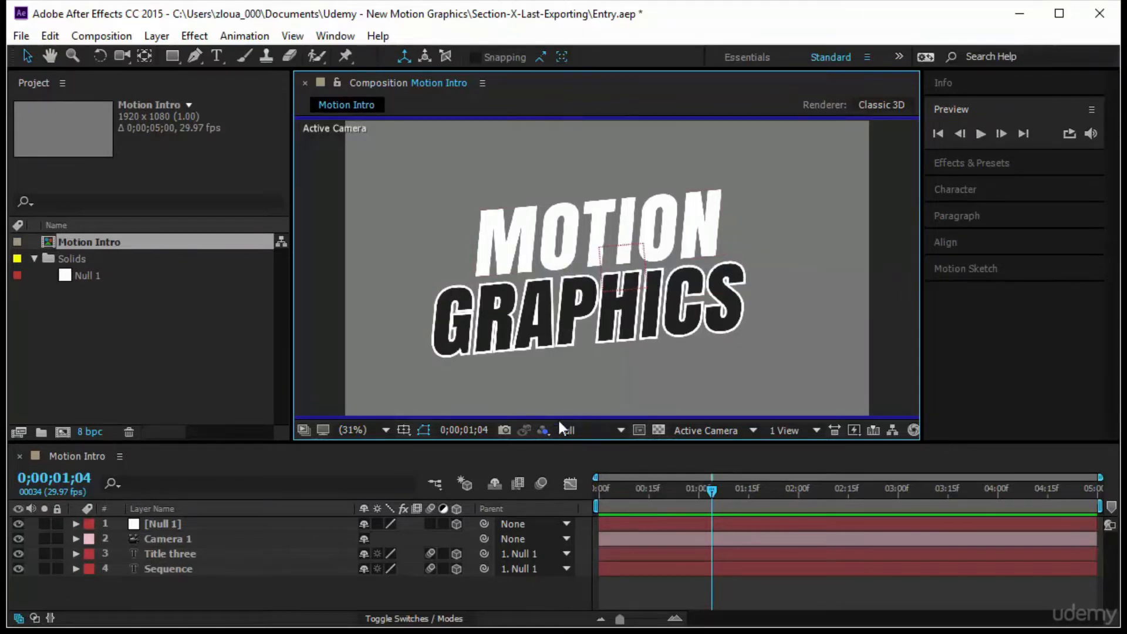
left_click(545, 428)
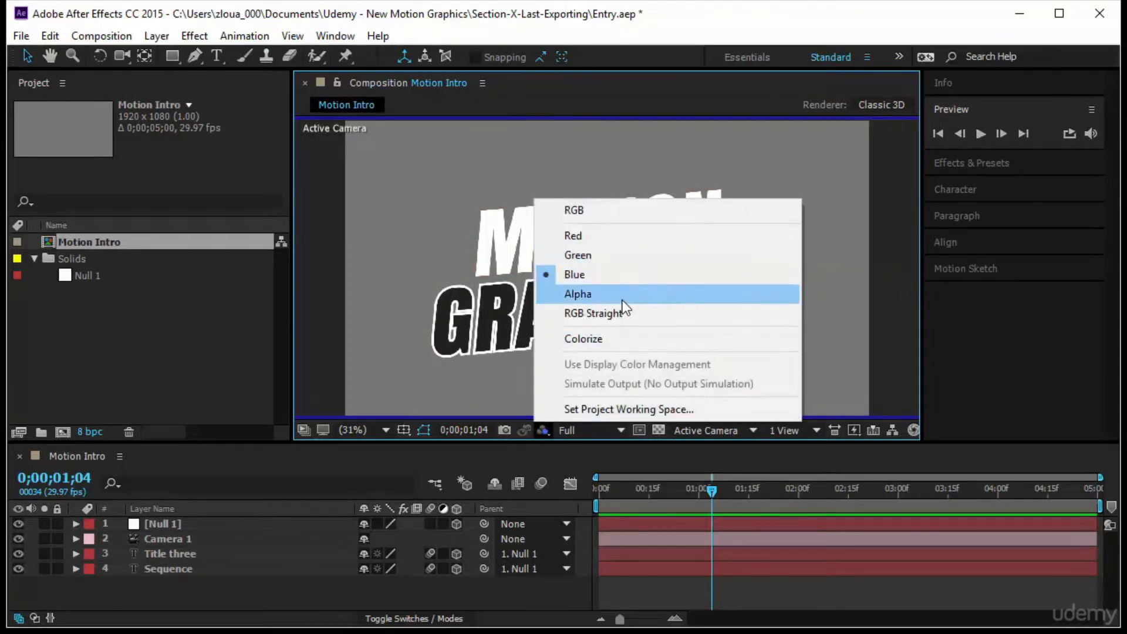
left_click(623, 296)
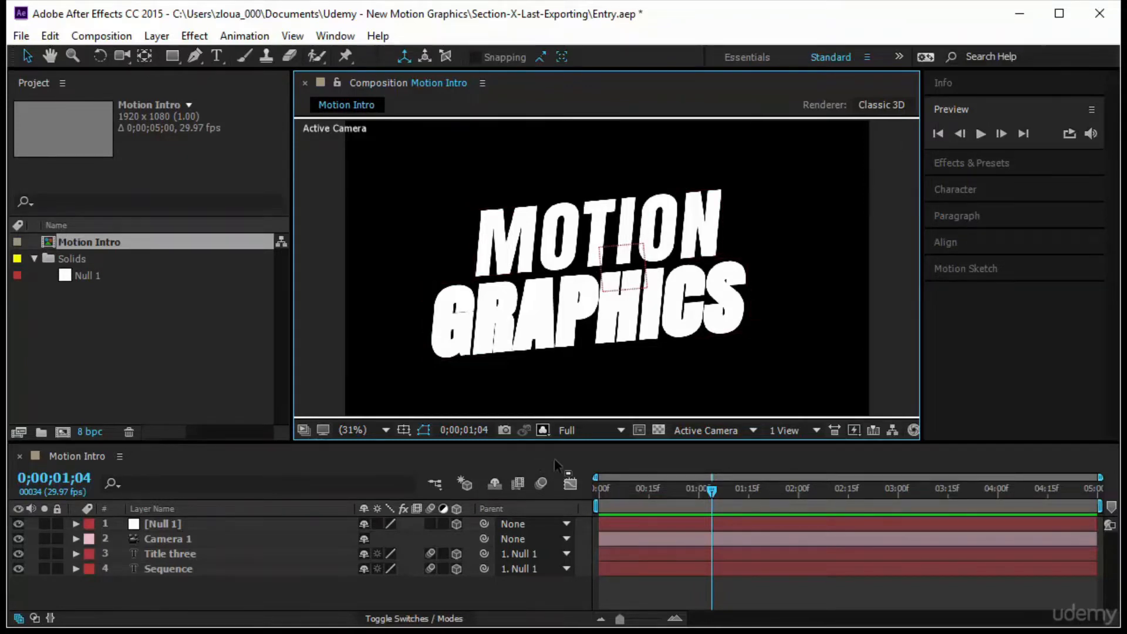
left_click(543, 429)
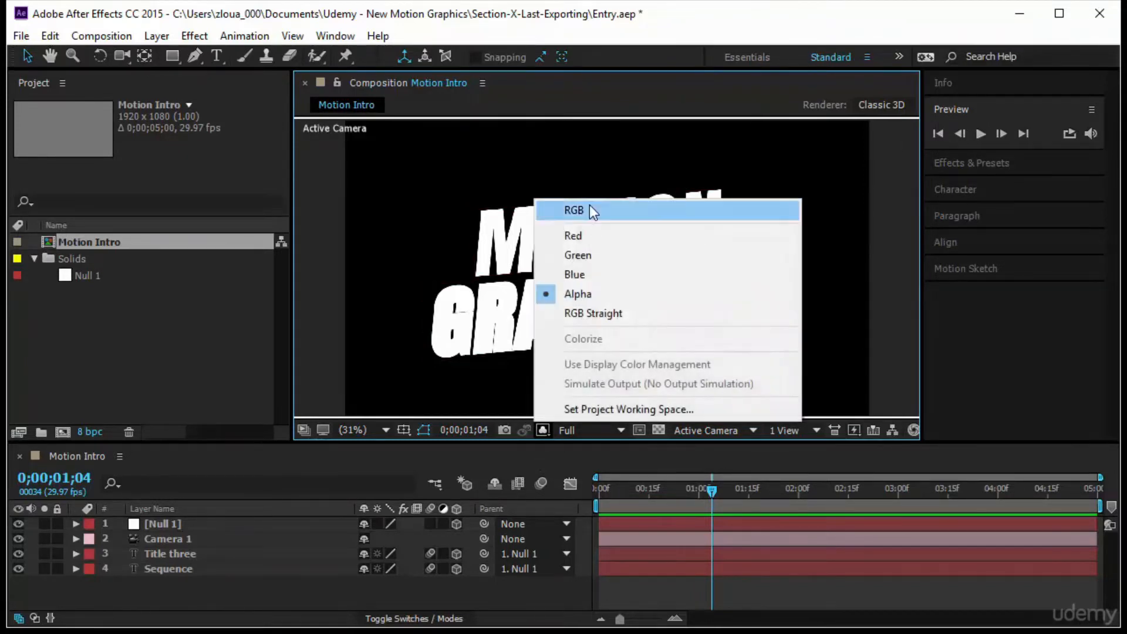
left_click(589, 207)
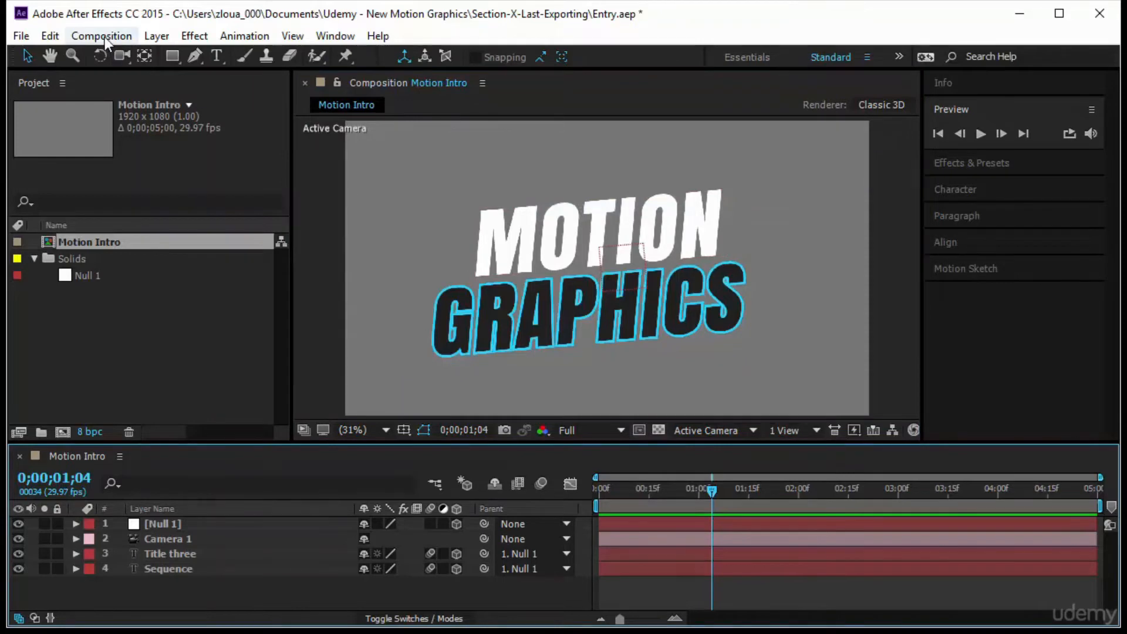
- Add the Motion Intro composition to the render queue, and enlarge the queue area to show its settings
left_click(102, 37)
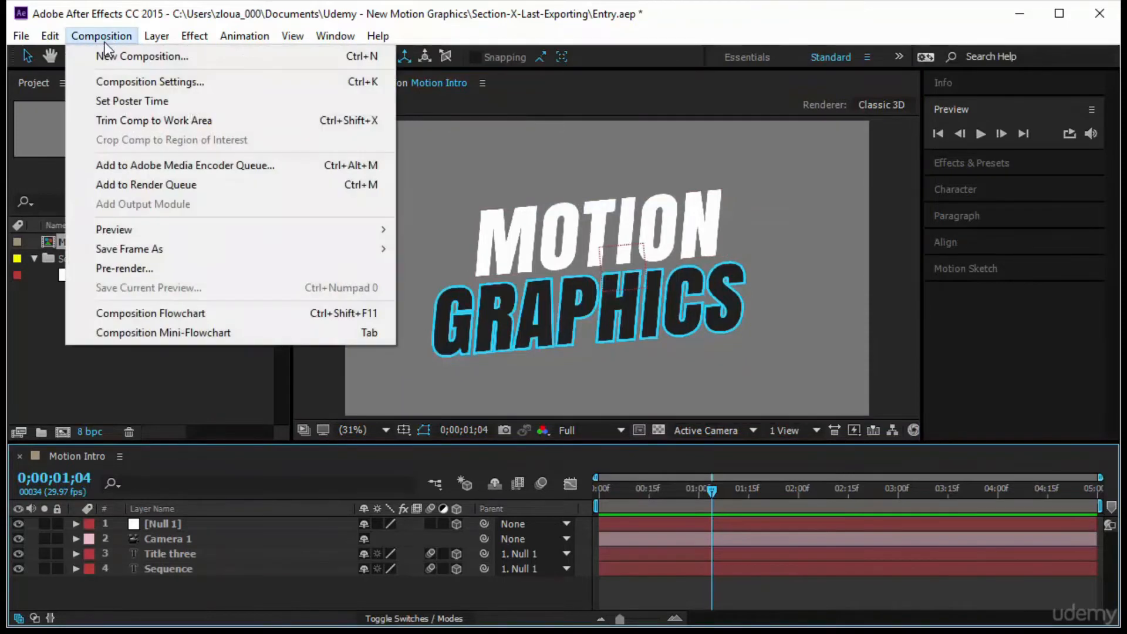
left_click(157, 186)
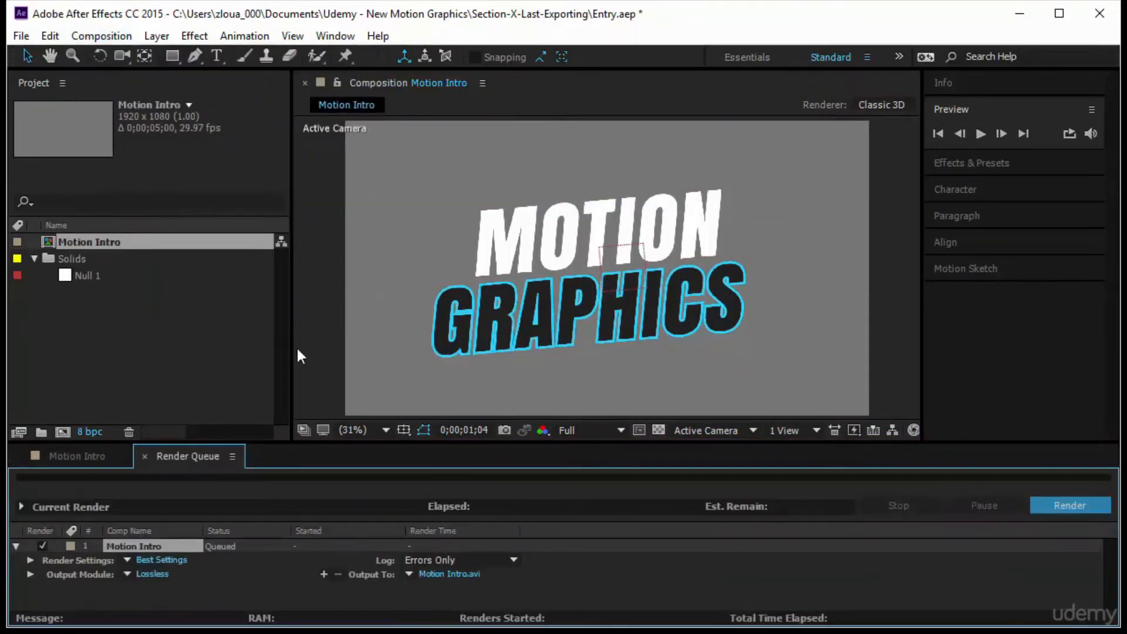
left_click_drag(267, 443, 267, 394)
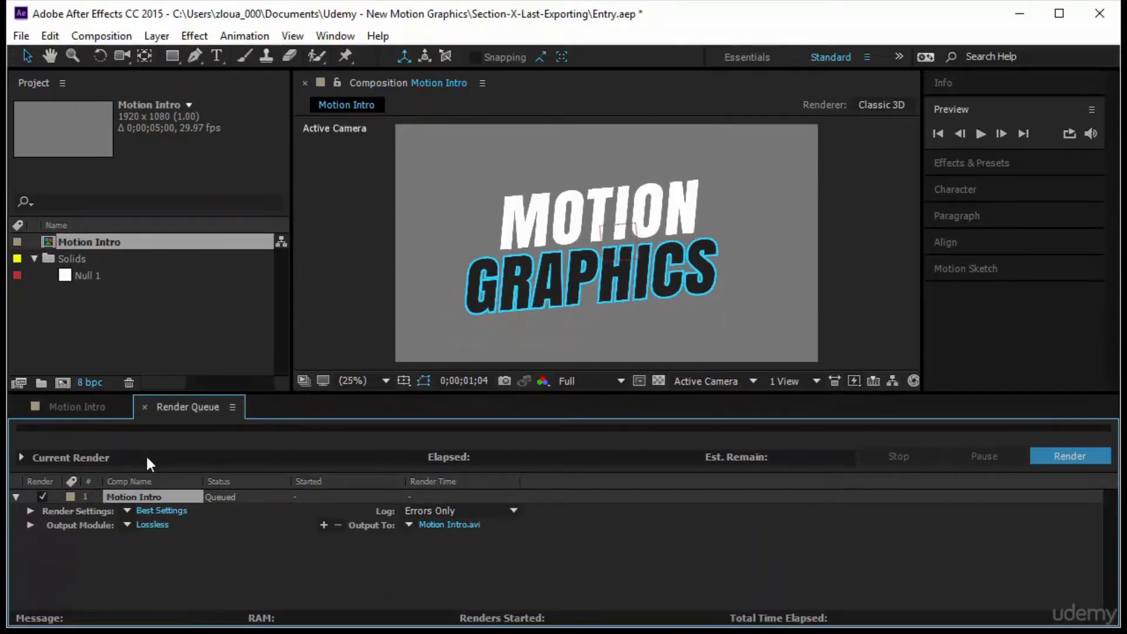
left_click(128, 510)
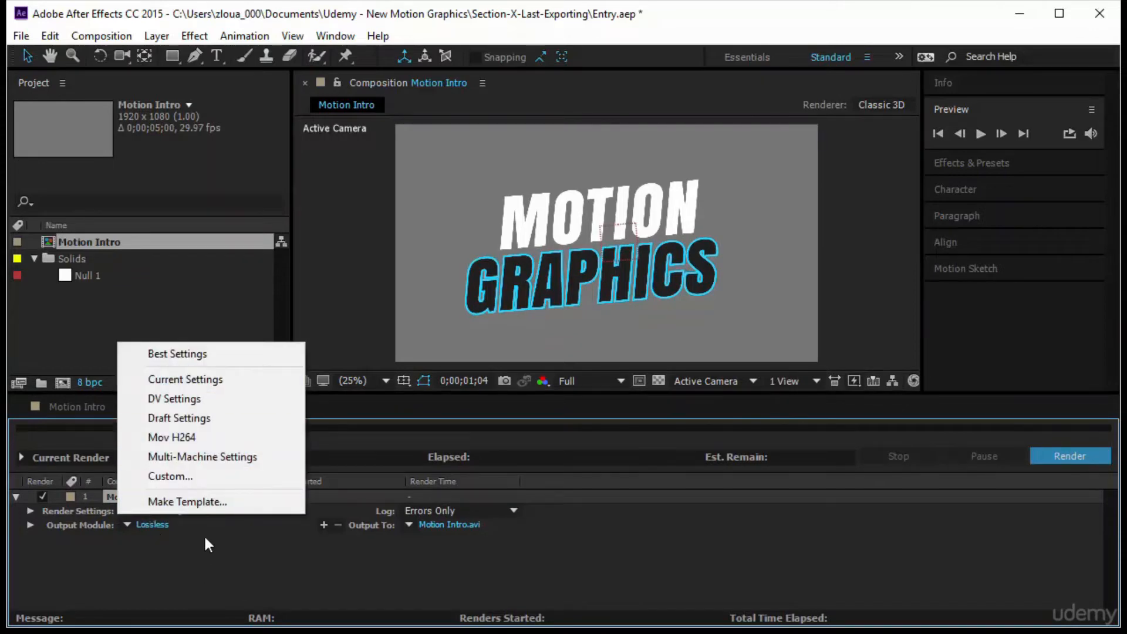
left_click(195, 552)
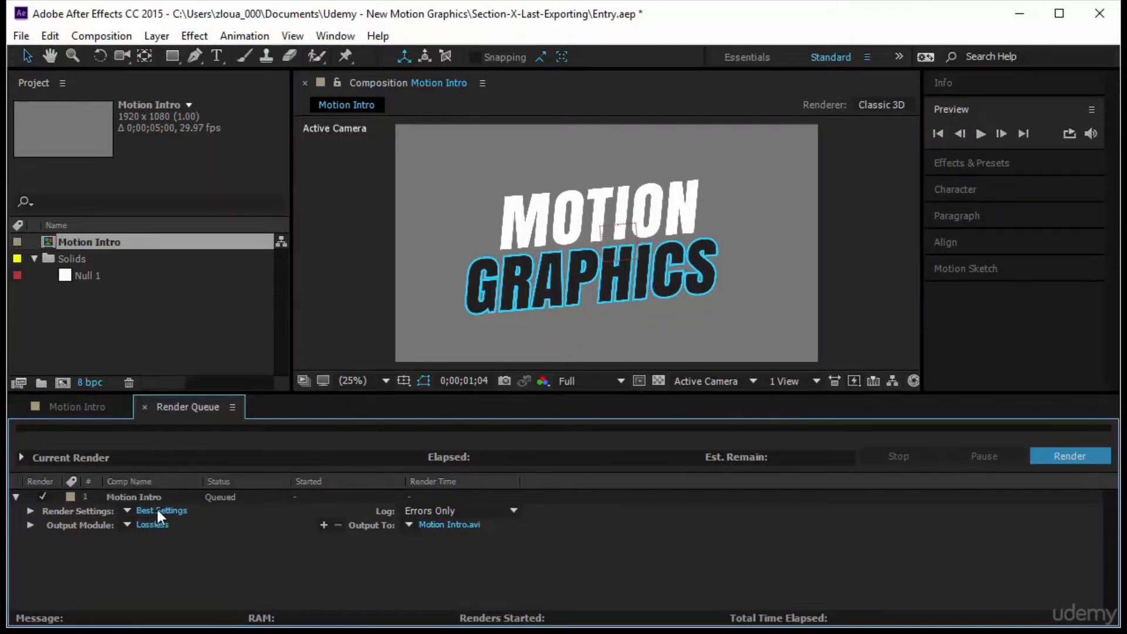
- Set the Motion Intro output module to AVI format with RGB + Alpha channels
left_click(152, 525)
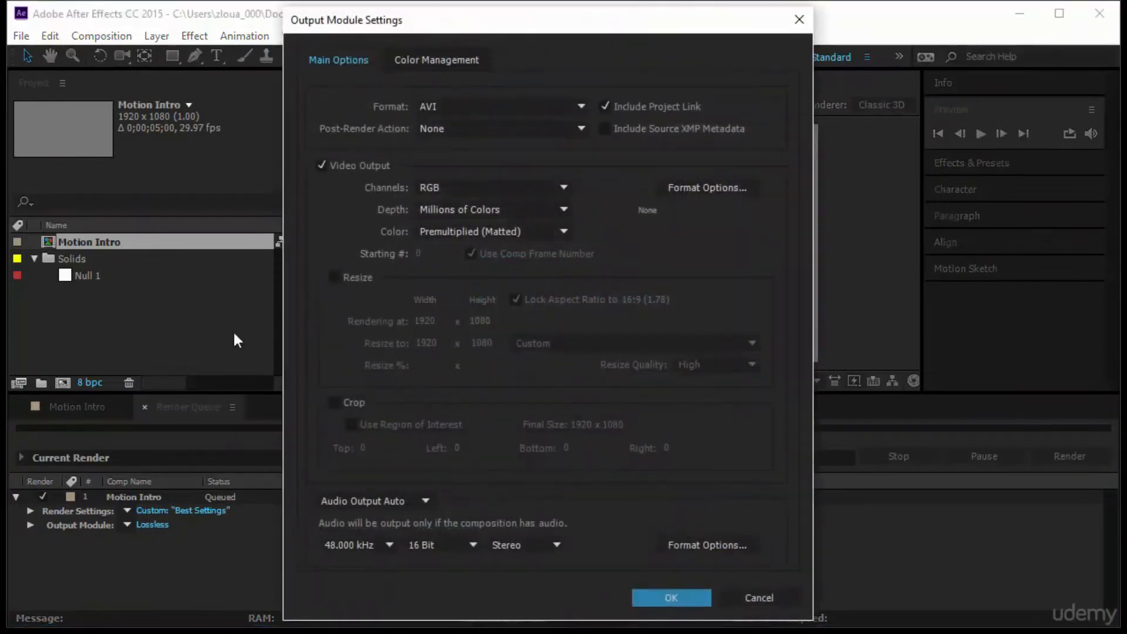
left_click(502, 108)
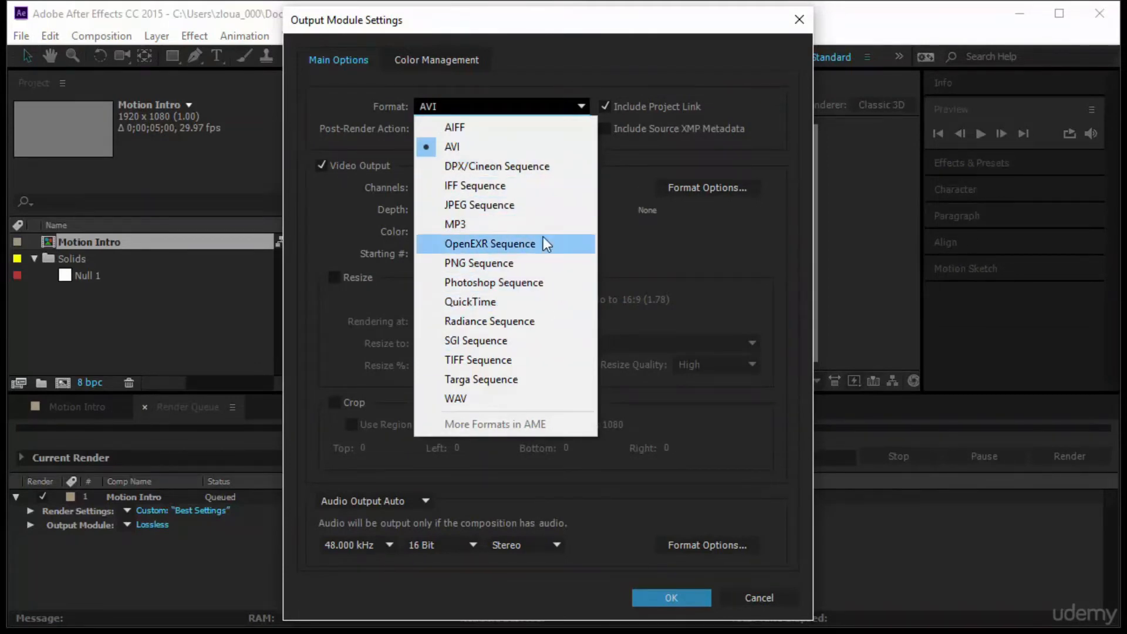
left_click(467, 147)
left_click(452, 109)
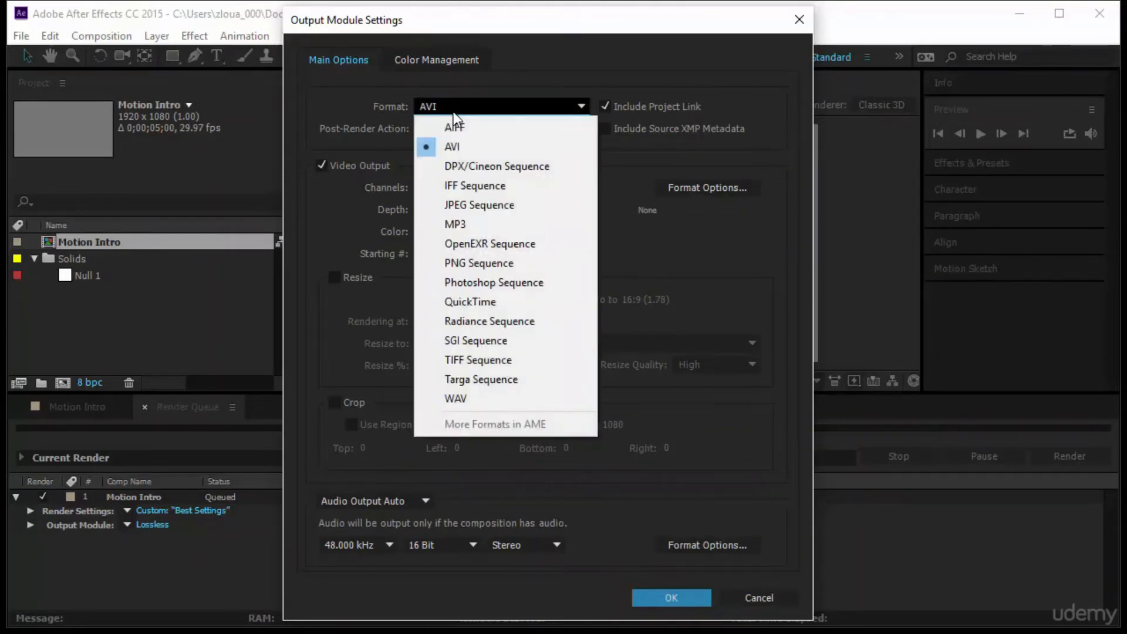
left_click(491, 301)
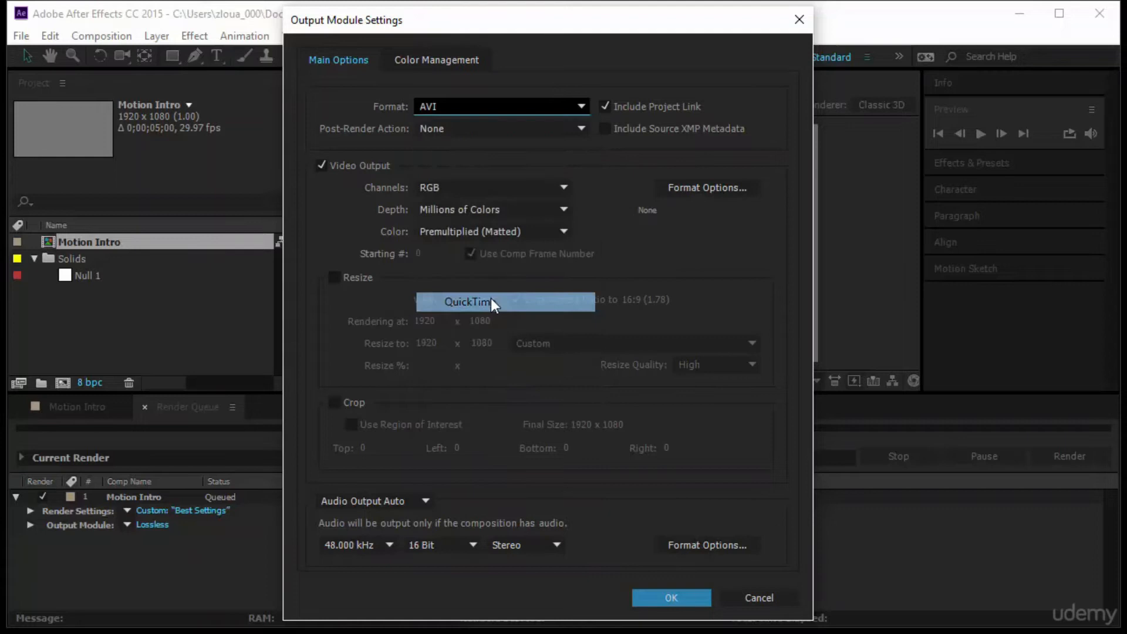
left_click(534, 105)
left_click(494, 145)
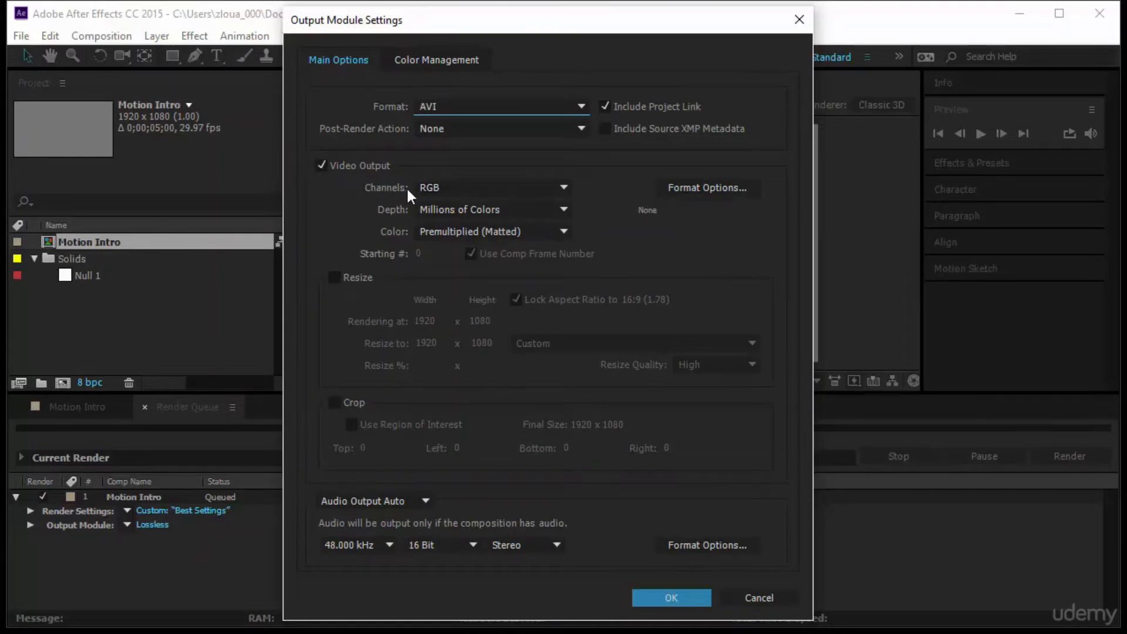
left_click(424, 188)
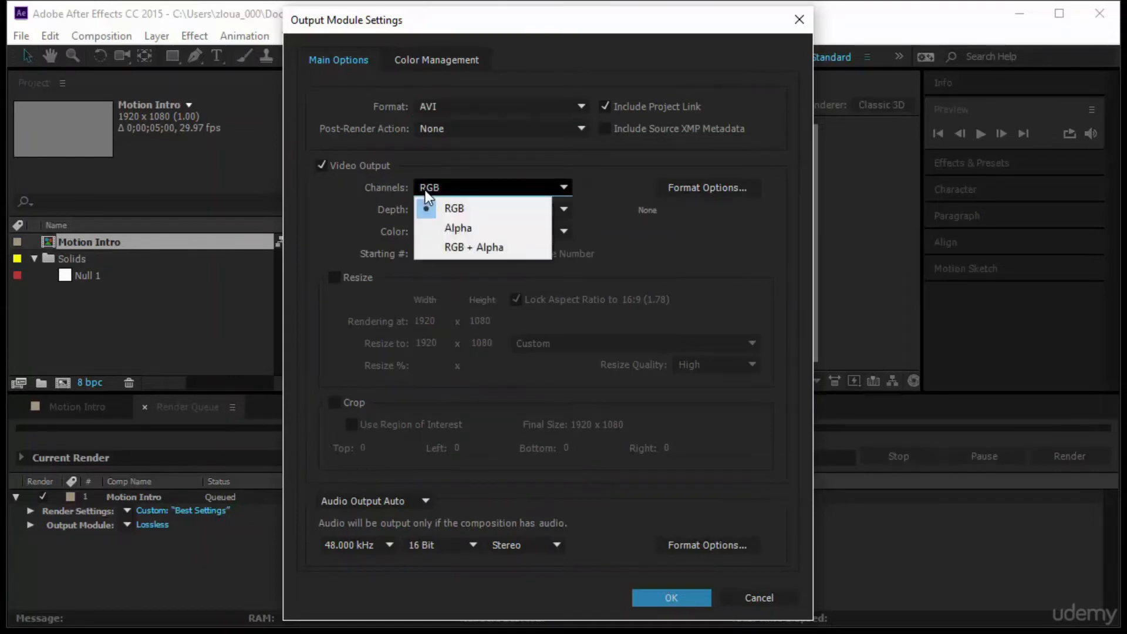
left_click(477, 247)
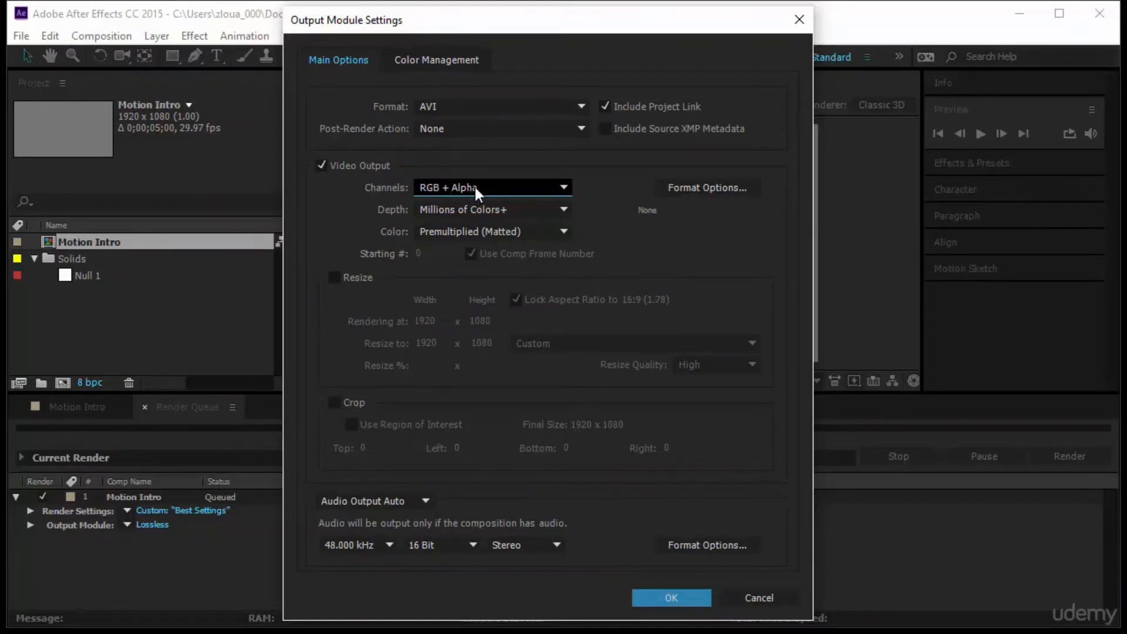
- Review the available AVI video codecs without changing them, and accept the output module settings
left_click(720, 186)
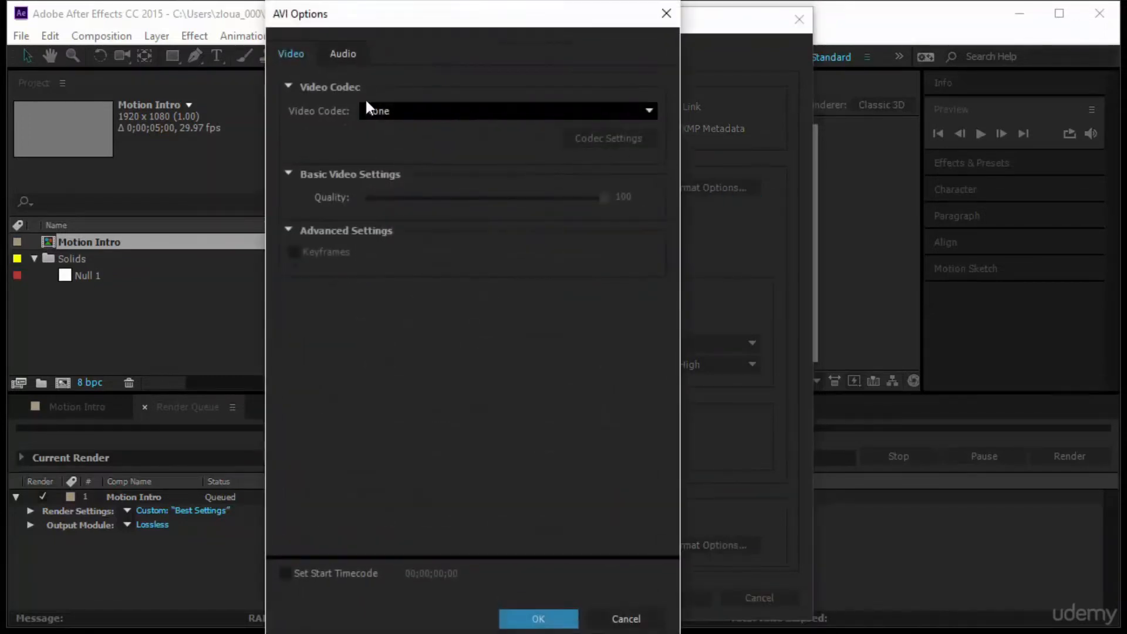
left_click(382, 113)
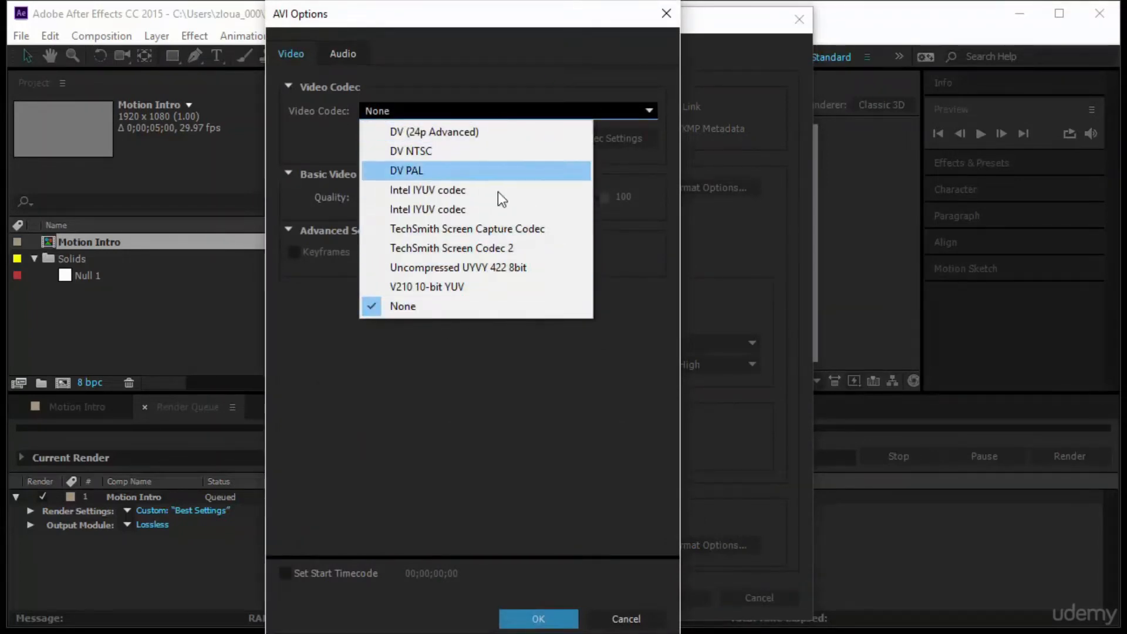
left_click(505, 378)
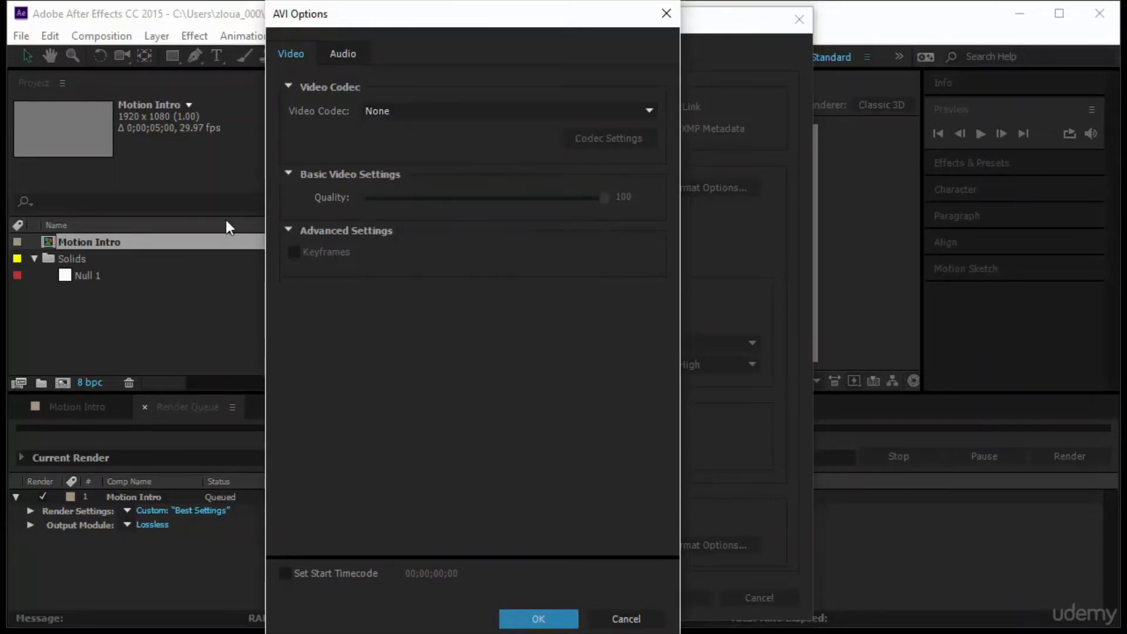
left_click(631, 616)
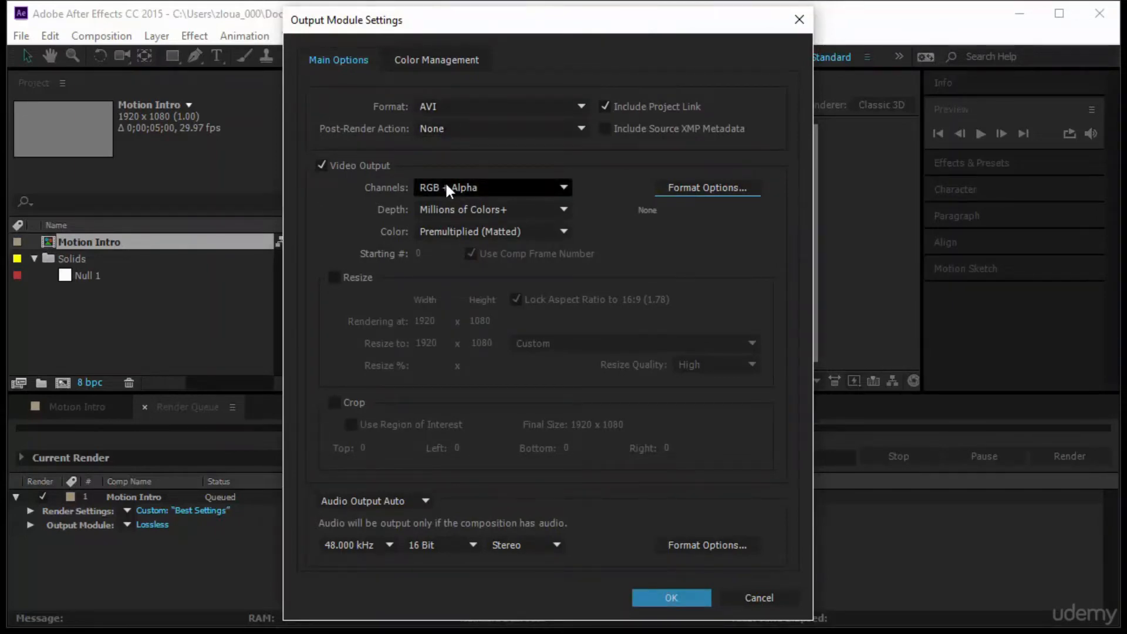
left_click(674, 598)
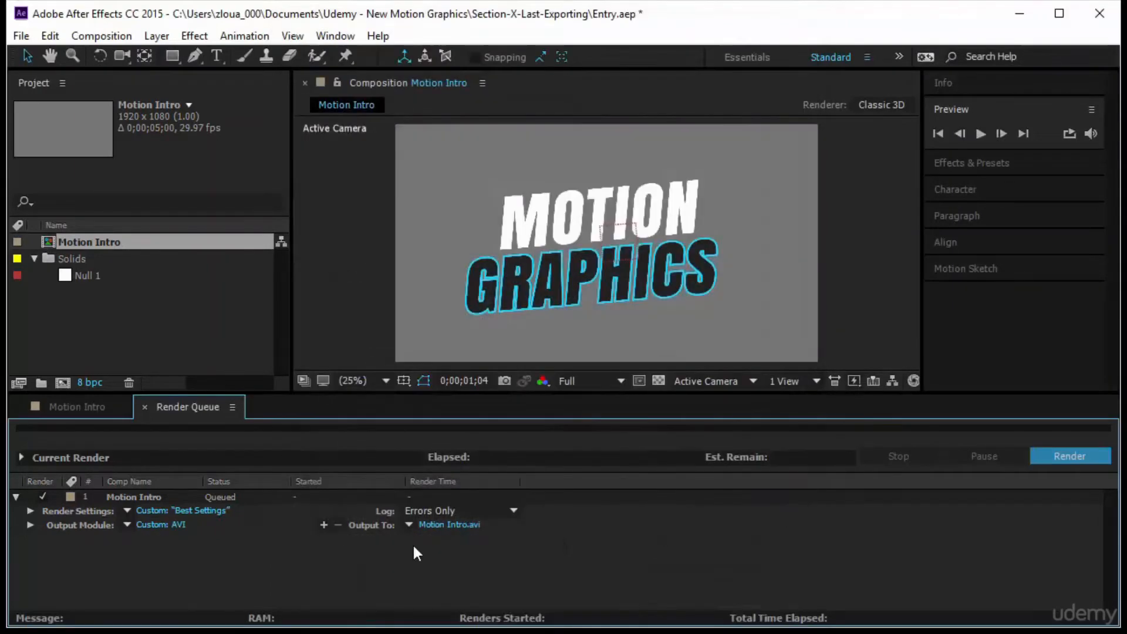
- Delete the old Motion Intro_1 video in the Tests folder, and render the queued composition there as Motion Intro_1.avi
left_click(437, 525)
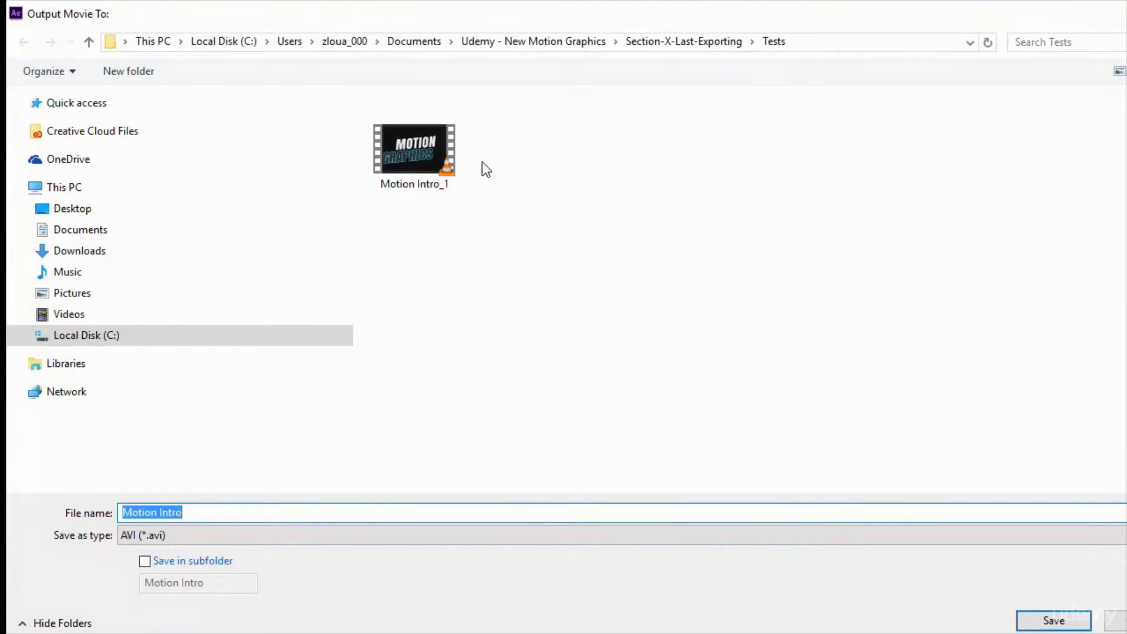
left_click(440, 156)
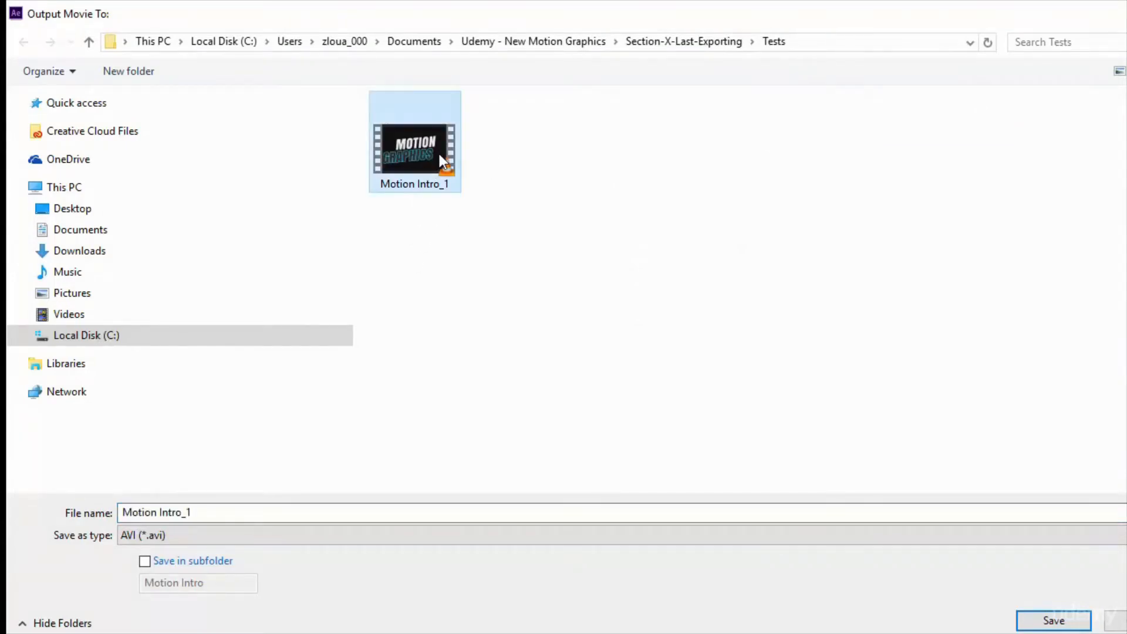
key("Delete")
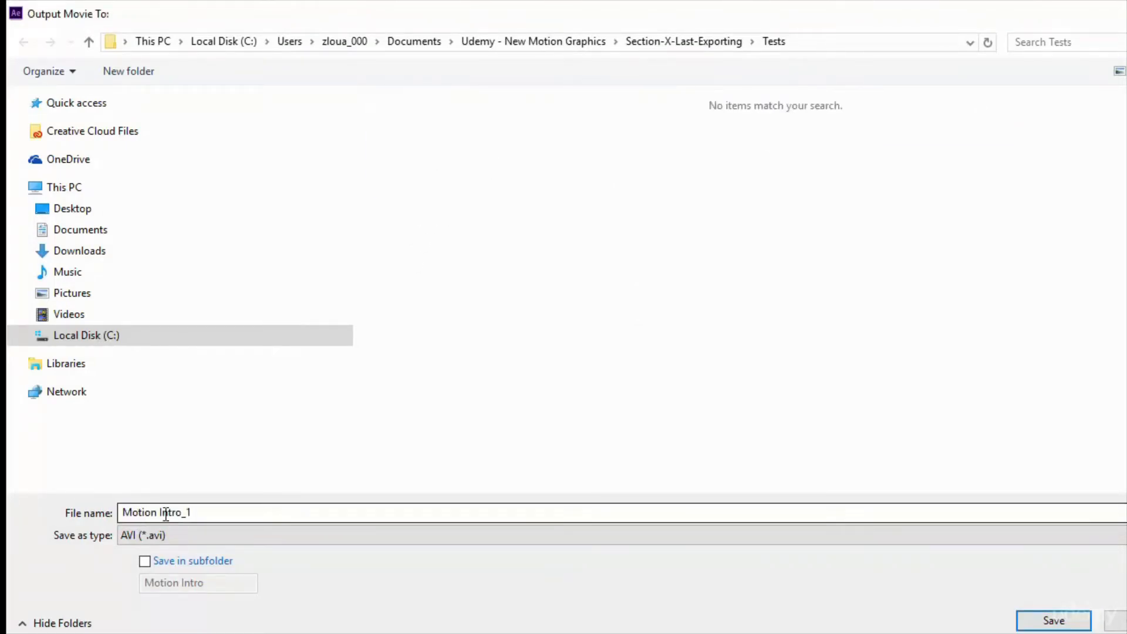
left_click(1052, 620)
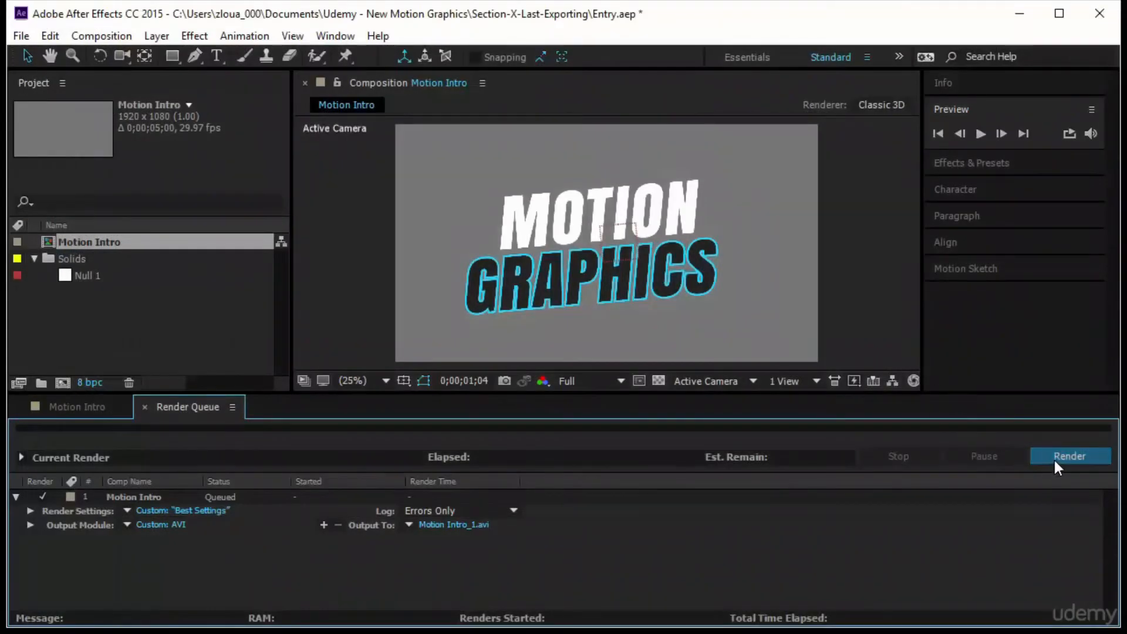
left_click(1055, 458)
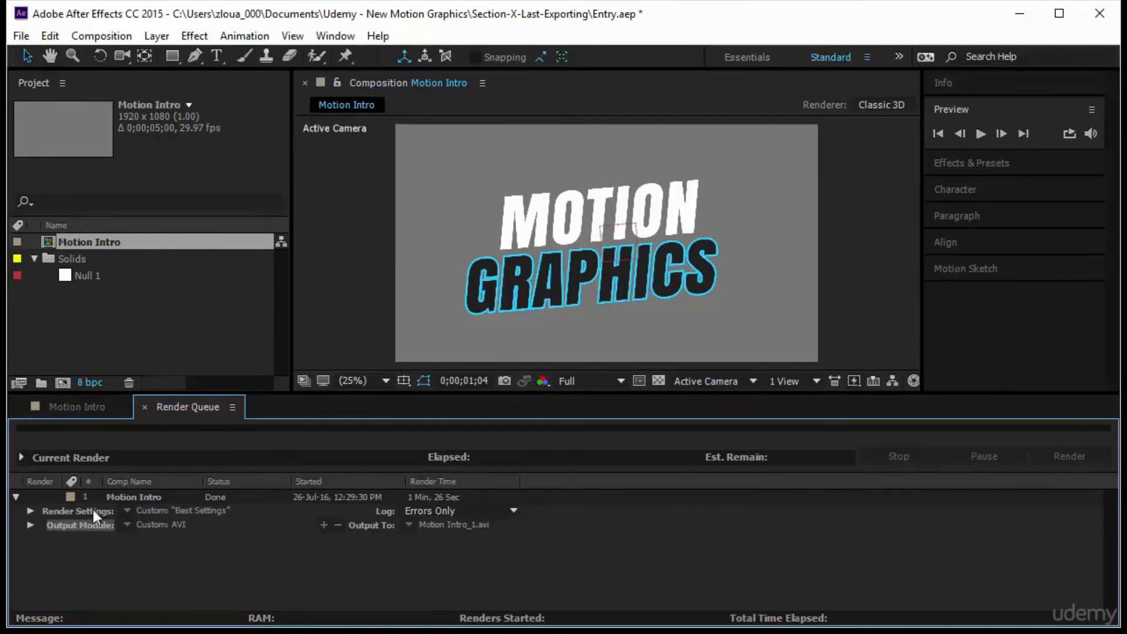
- Return to the Motion Intro timeline and add the composition to the render queue again
left_click(79, 406)
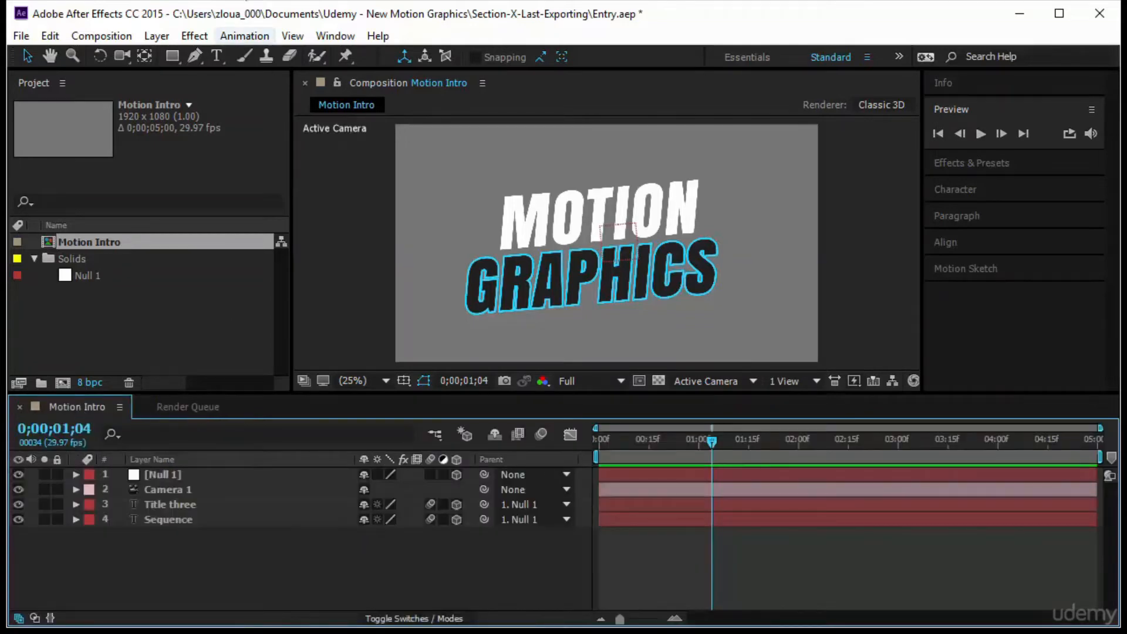
left_click(106, 35)
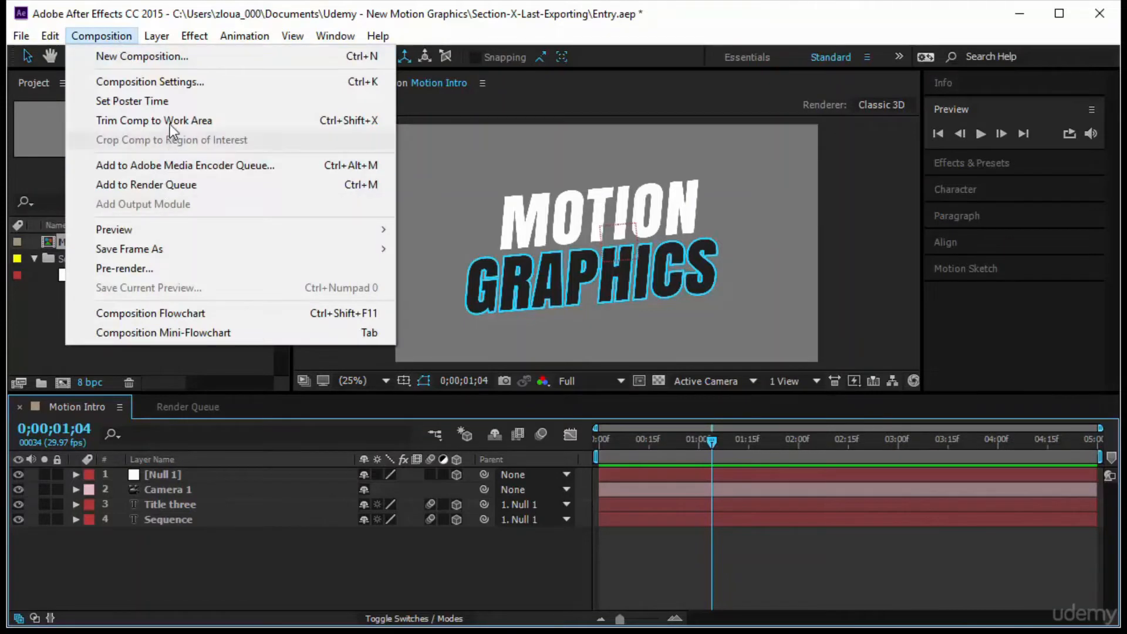
left_click(151, 183)
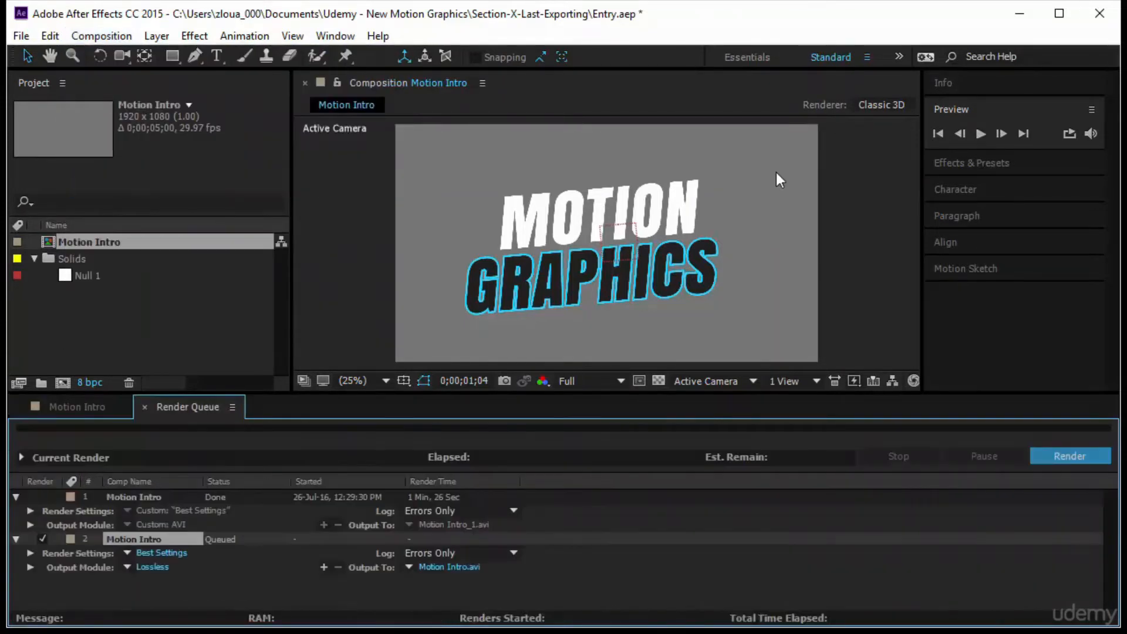
- Set the second queue item's render settings to Best quality and Quarter resolution
left_click(156, 553)
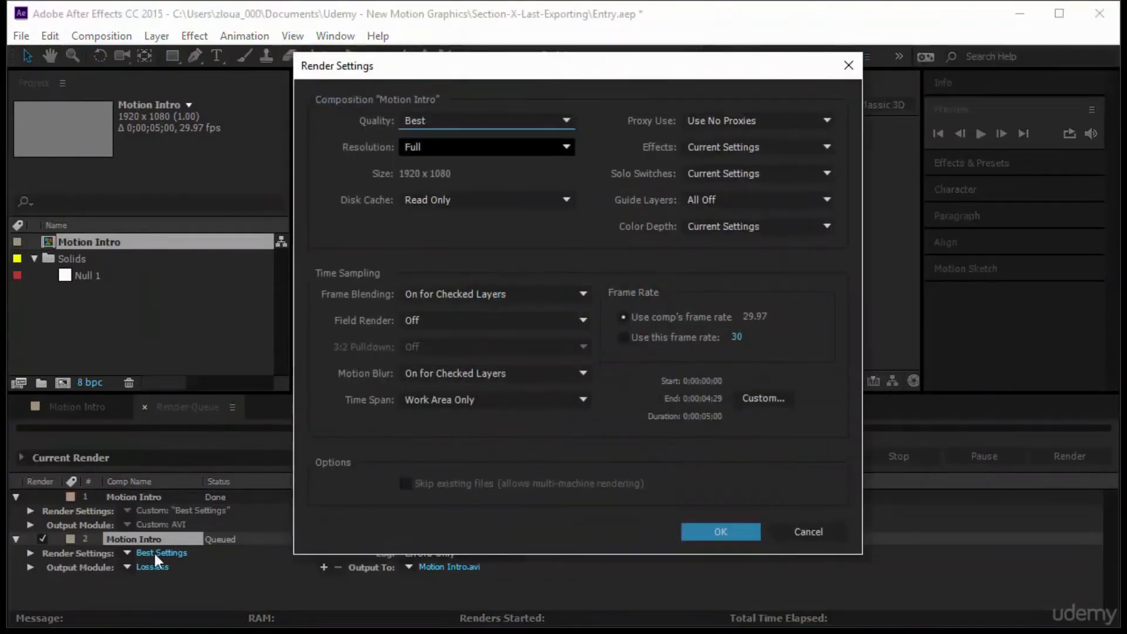
left_click(487, 120)
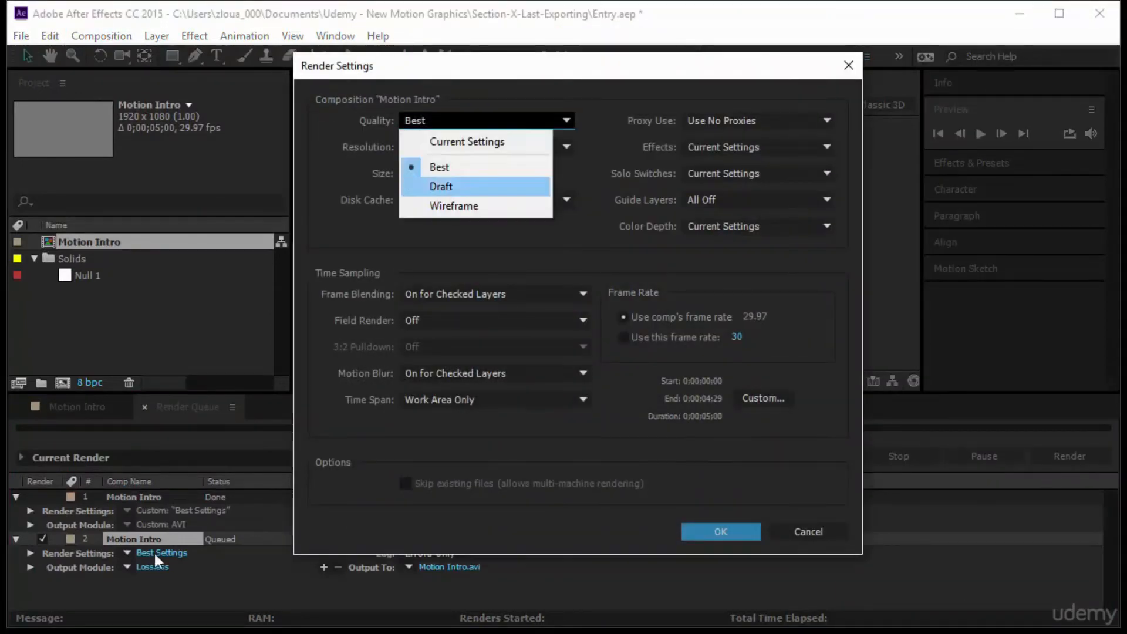
left_click(439, 167)
left_click(486, 147)
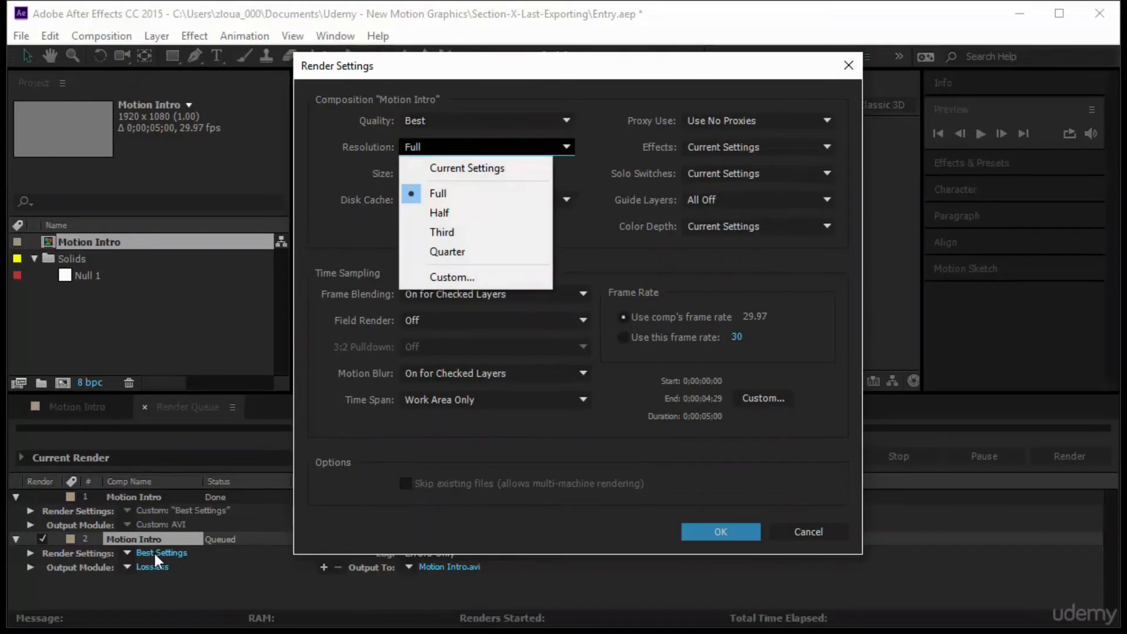
left_click(448, 251)
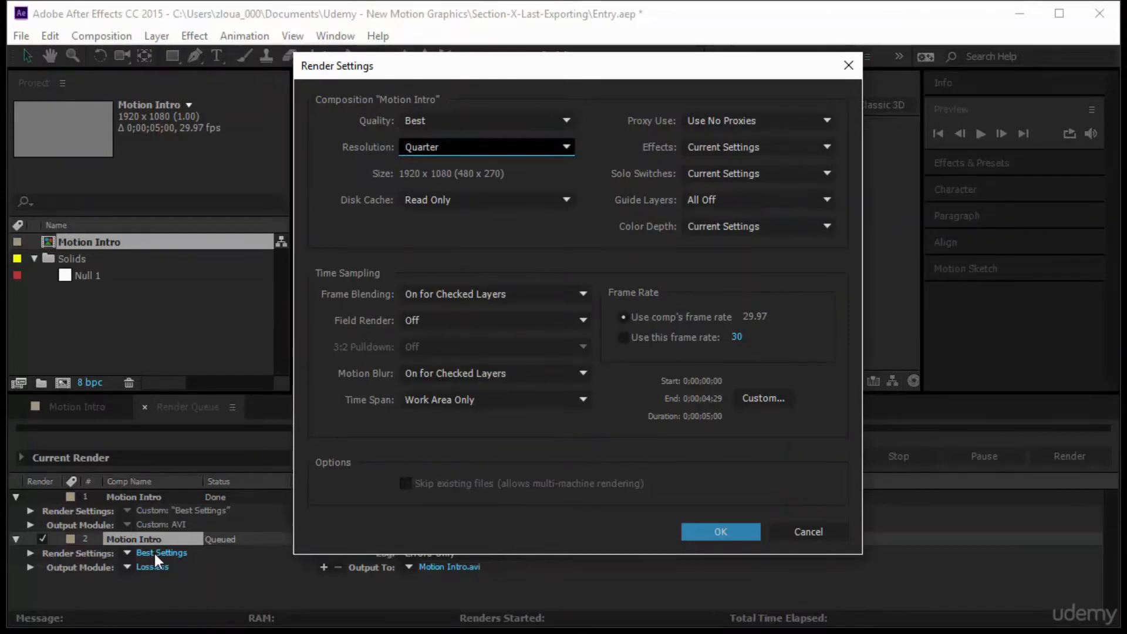
key("Return")
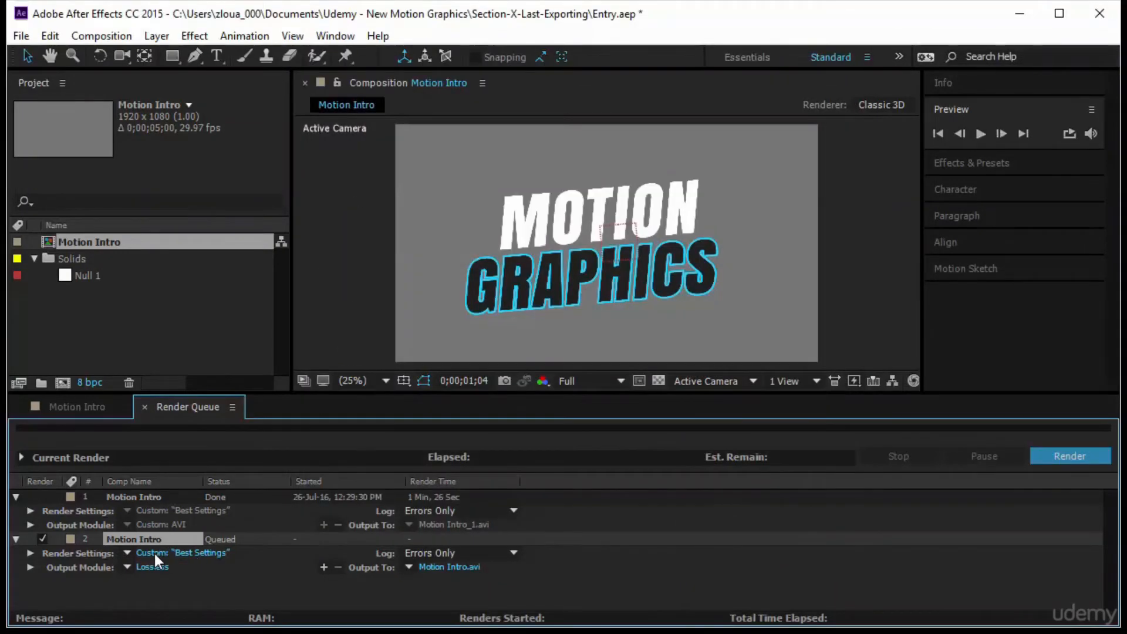
- Set the second queue item's output format to QuickTime with the H.264 video codec
left_click(154, 555)
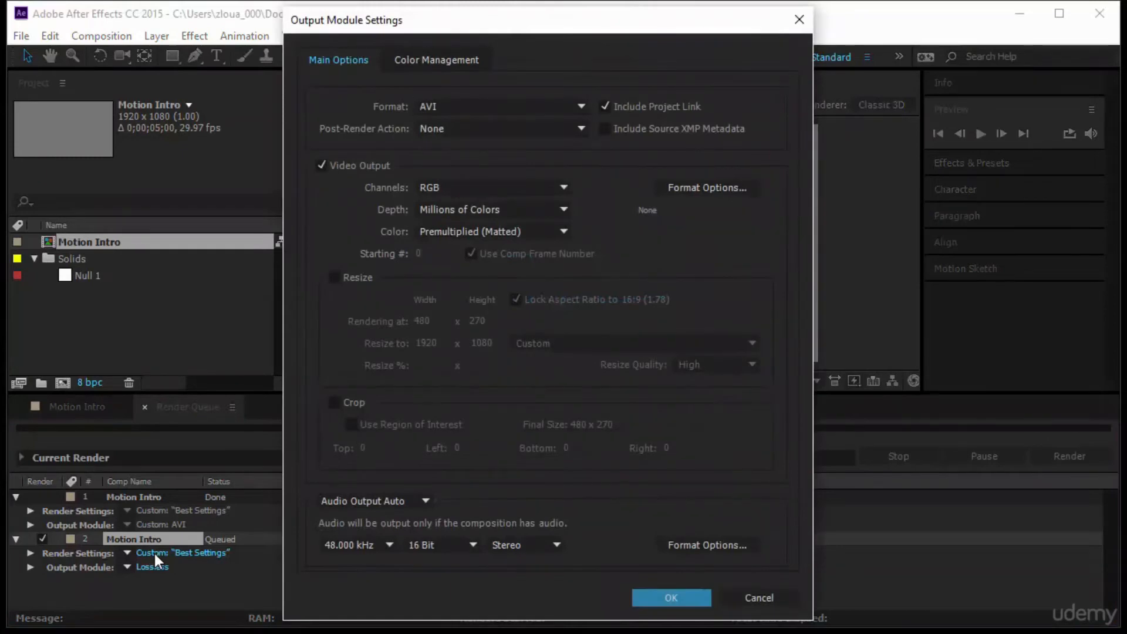
left_click(502, 106)
left_click(470, 302)
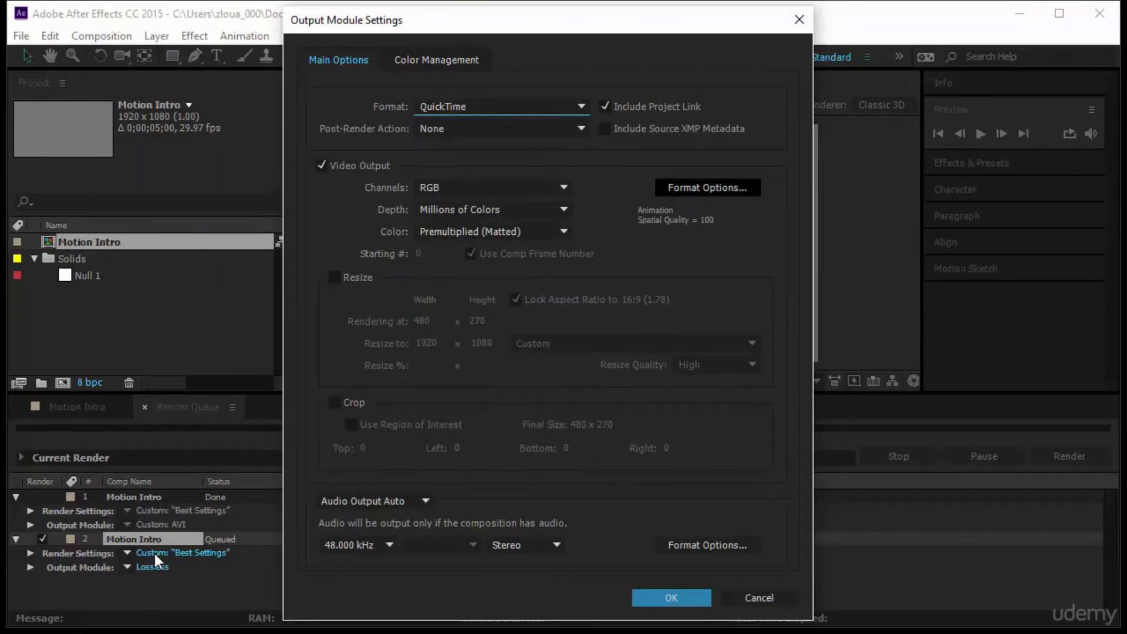
left_click(707, 187)
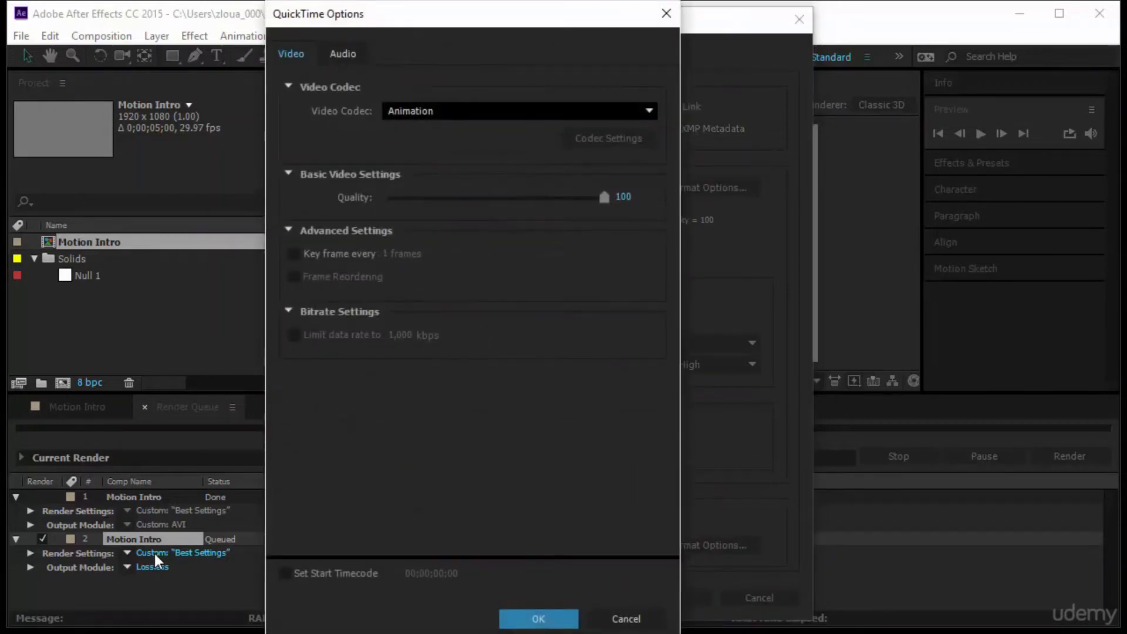
left_click(520, 110)
left_click(701, 395)
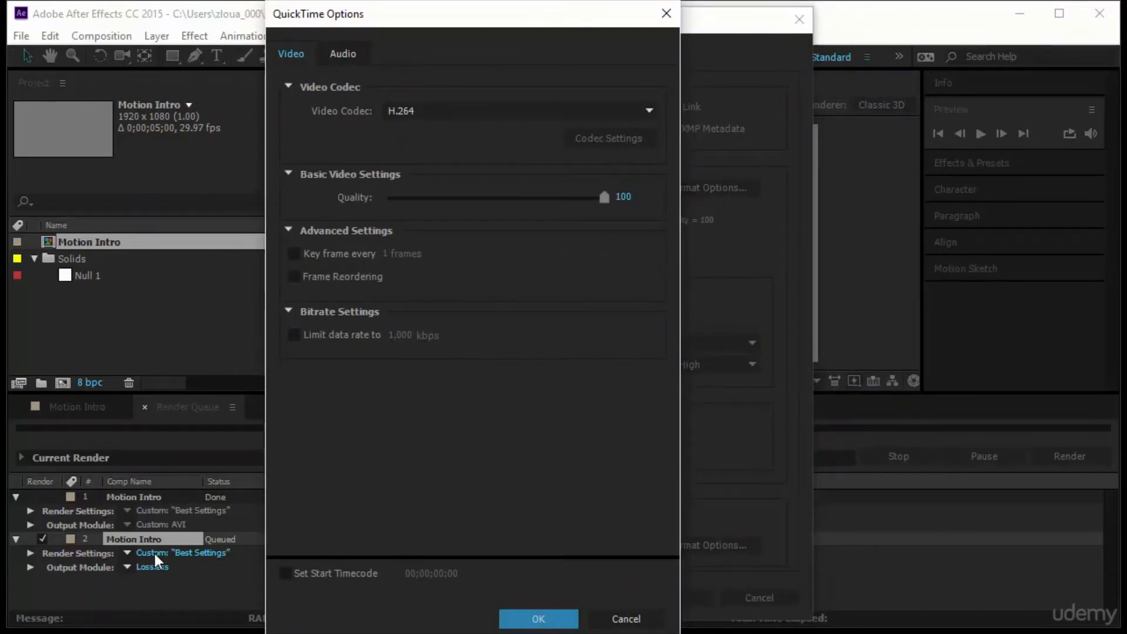
key("Return")
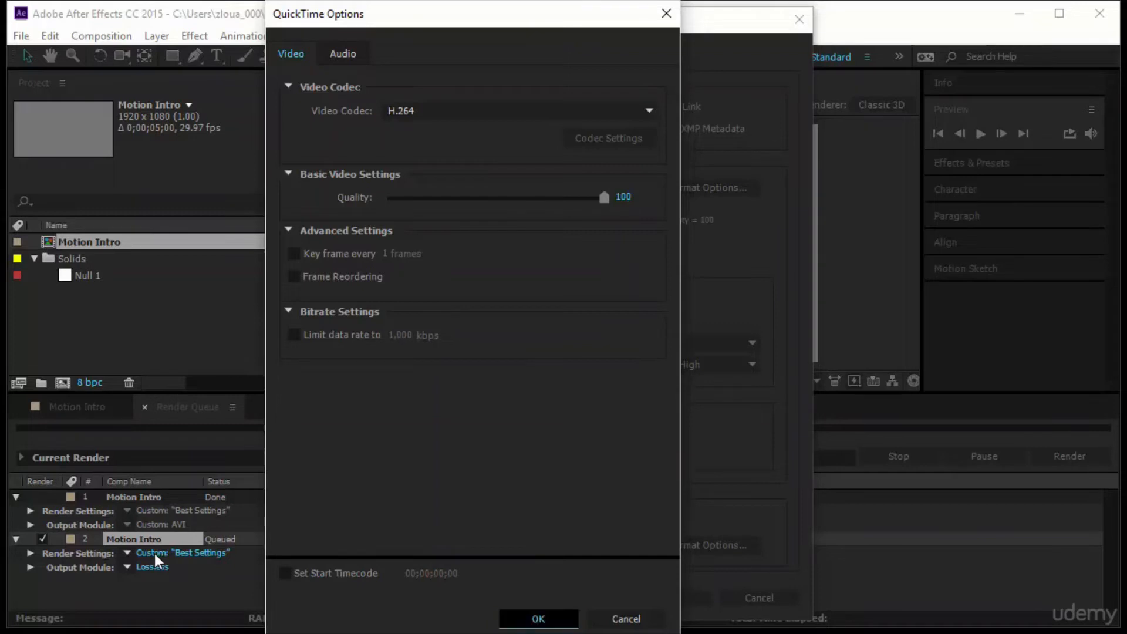
- Change the second queue item's QuickTime codec to Animation and set its output channels to RGB + Alpha
left_click(492, 188)
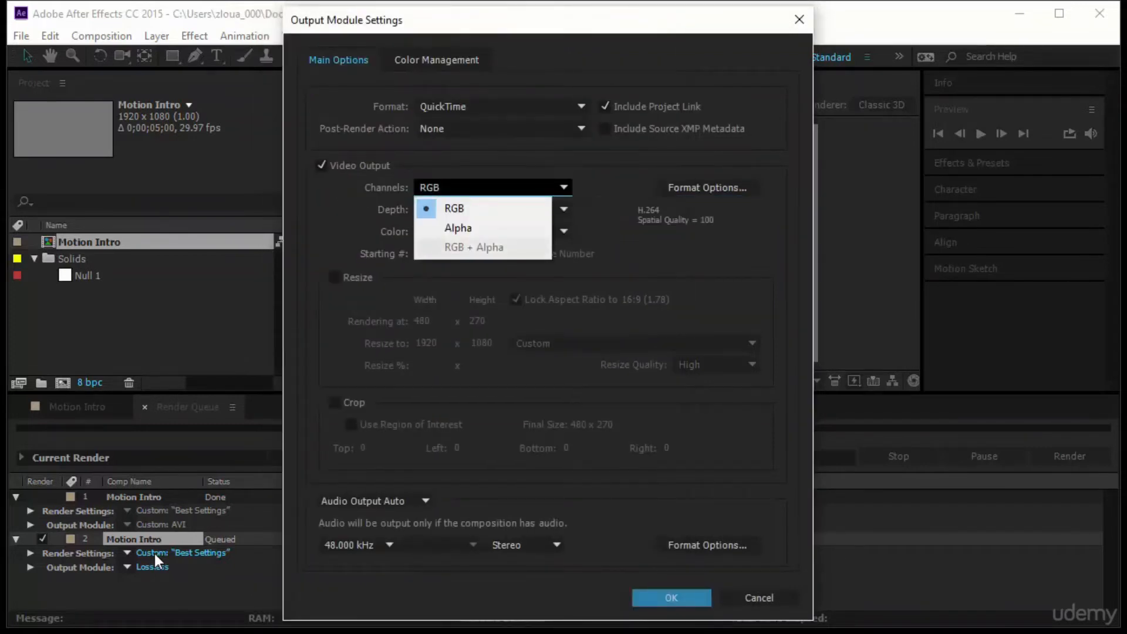
left_click(707, 187)
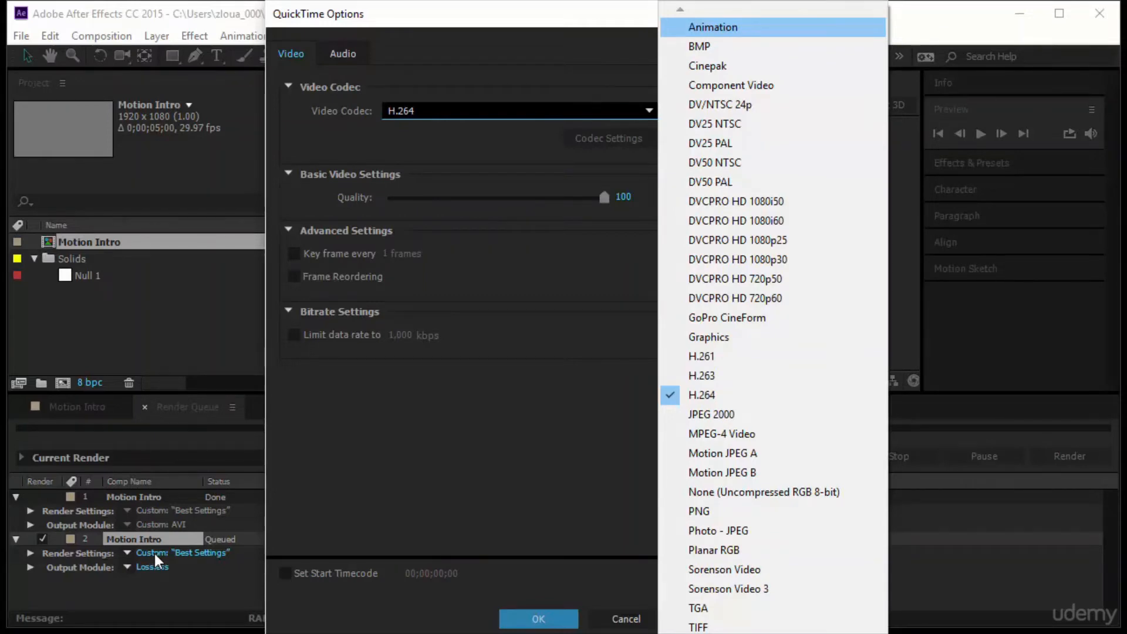
key("Return")
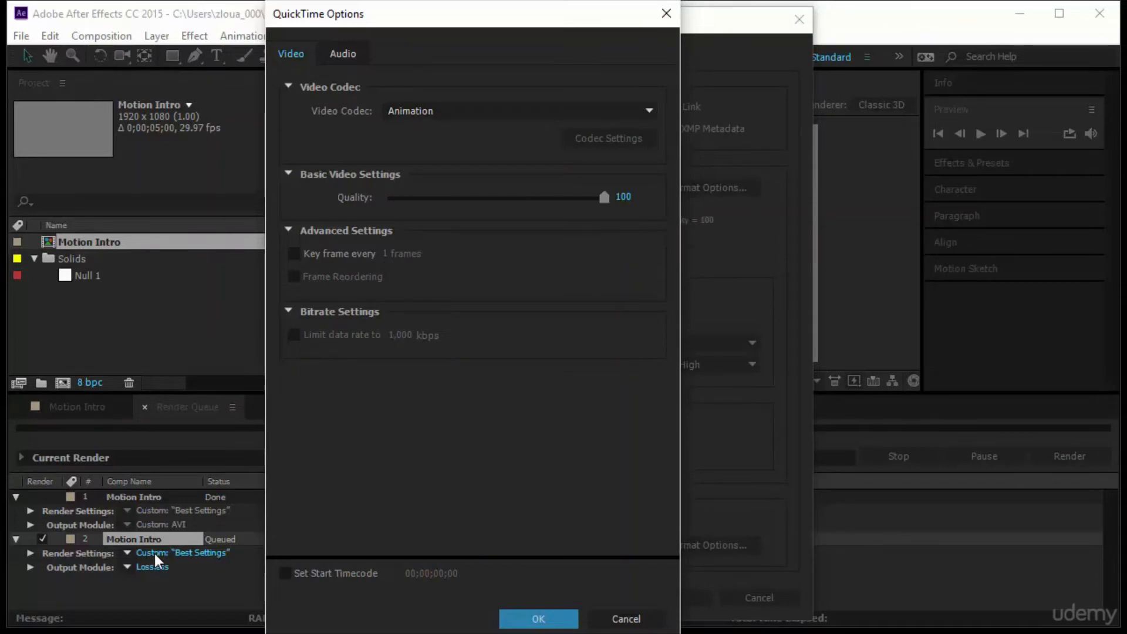
key("Return")
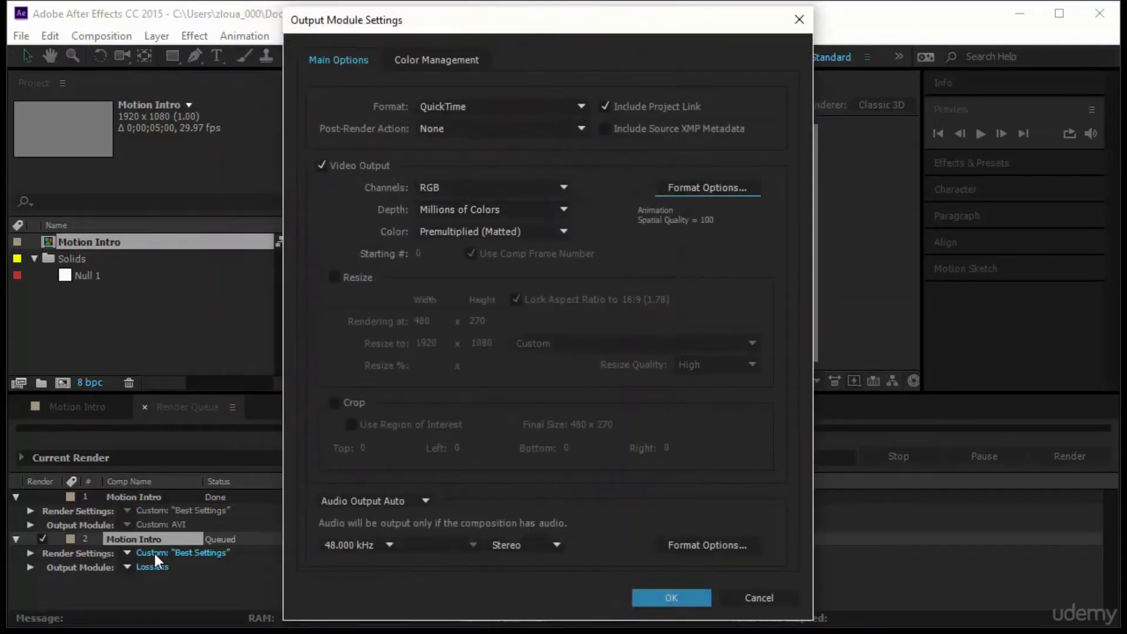
key("Return")
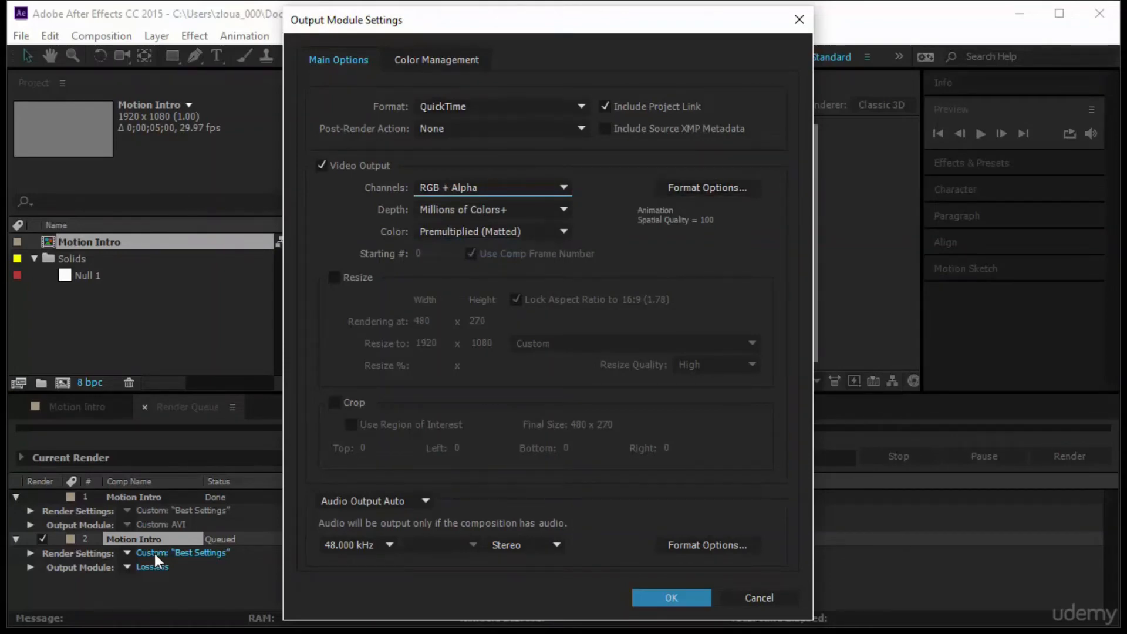
- Review the QuickTime codec list, keep Animation, and render the second queue item as Motion Intro.mov
key("space")
key("space")
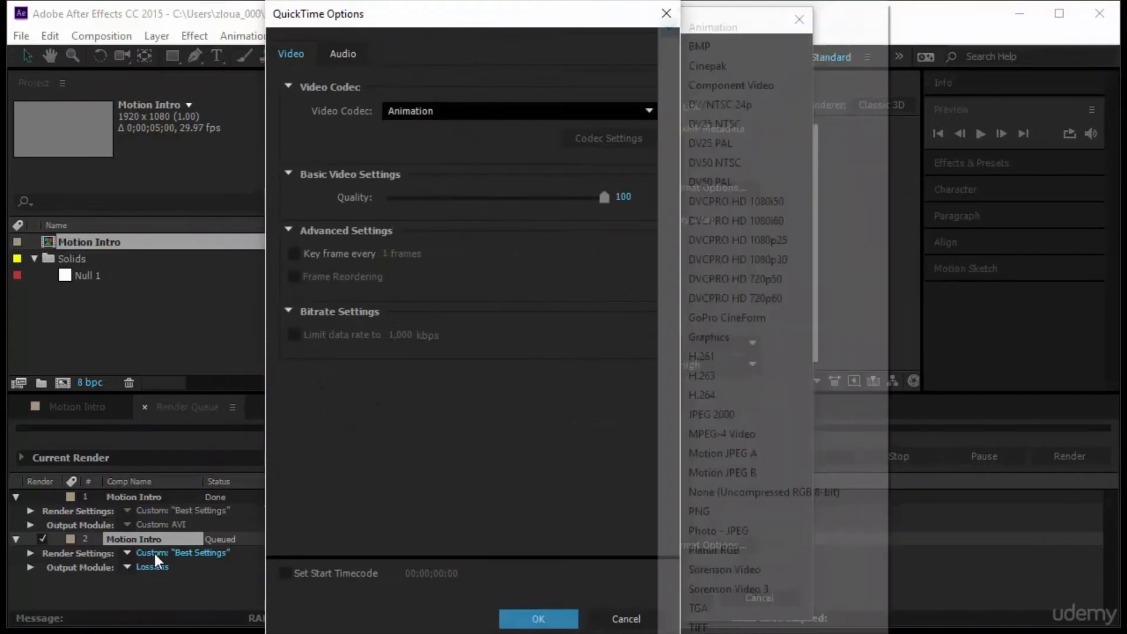
key("Down")
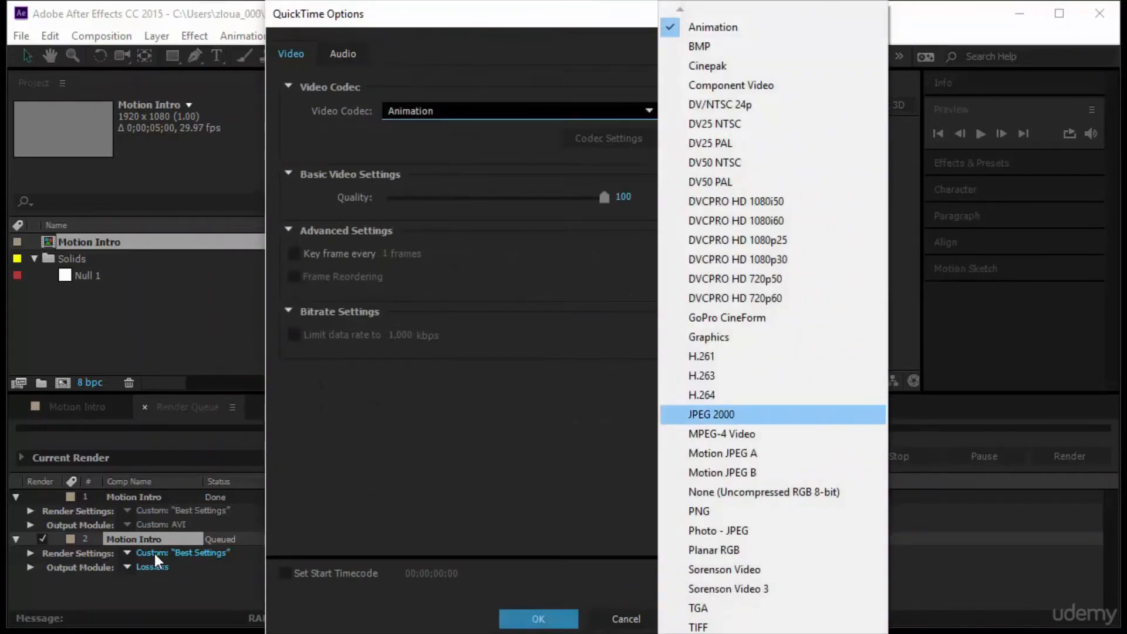
key("Home")
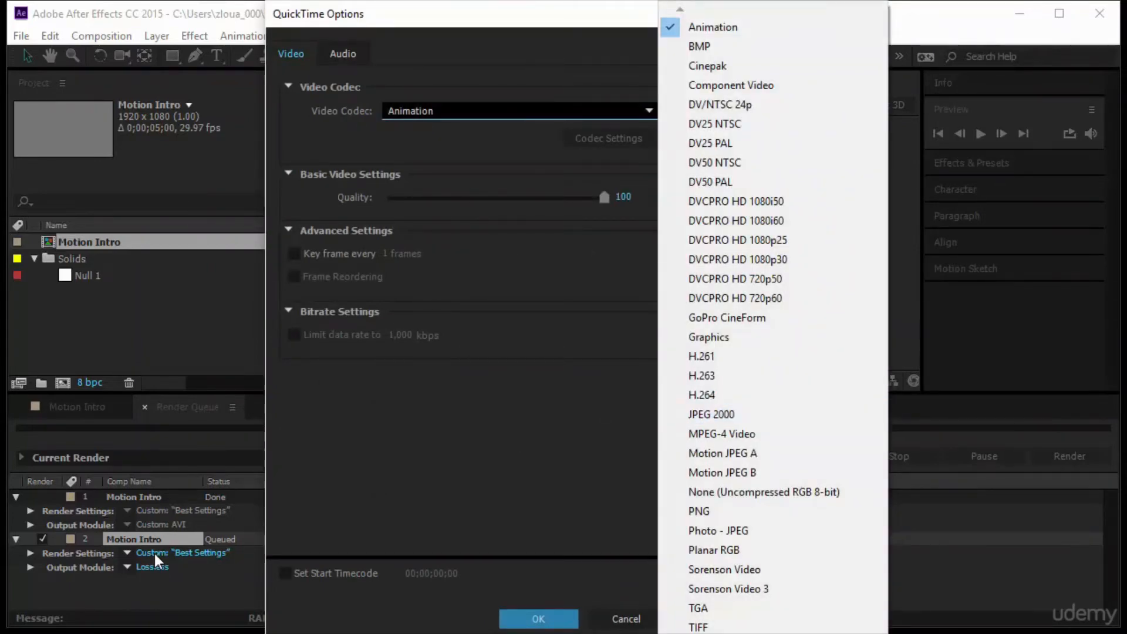
key("Return")
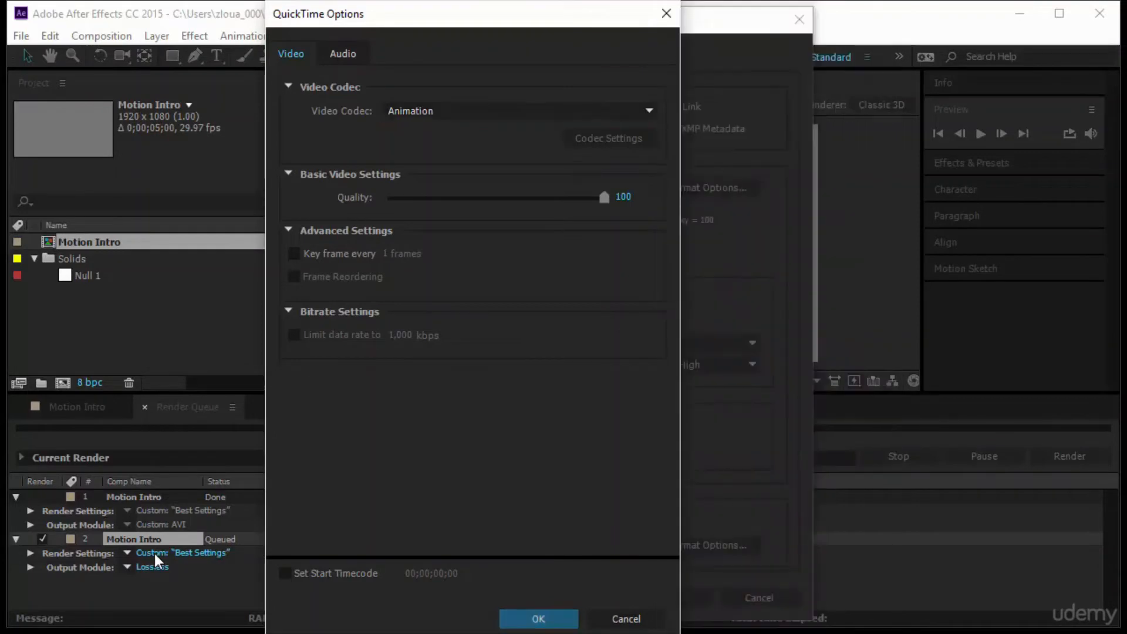
key("Return")
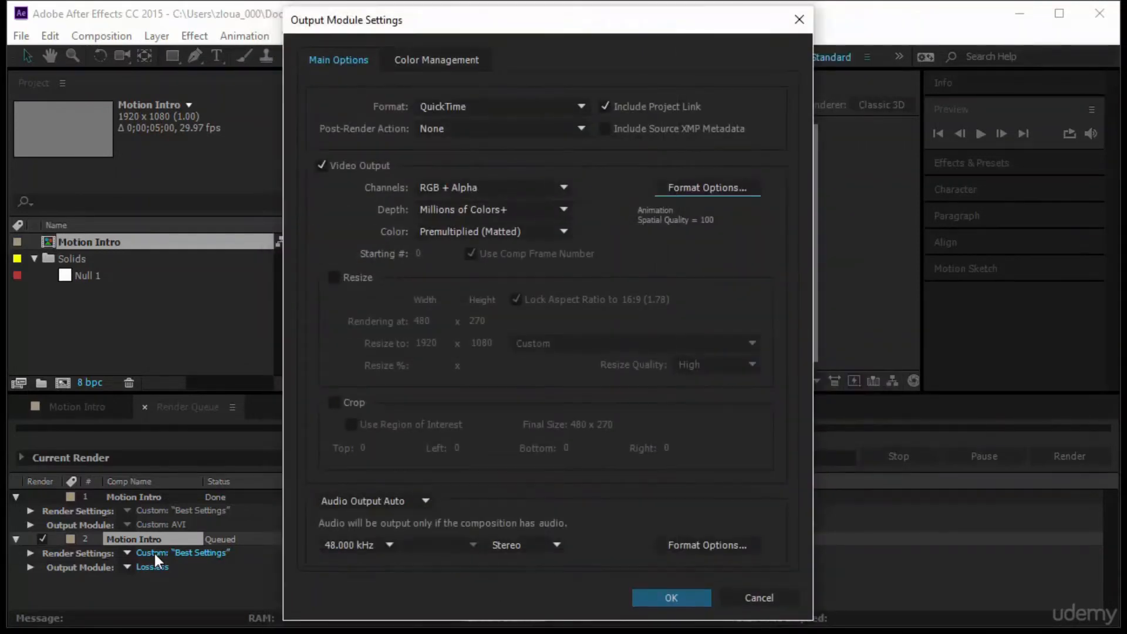
key("Return")
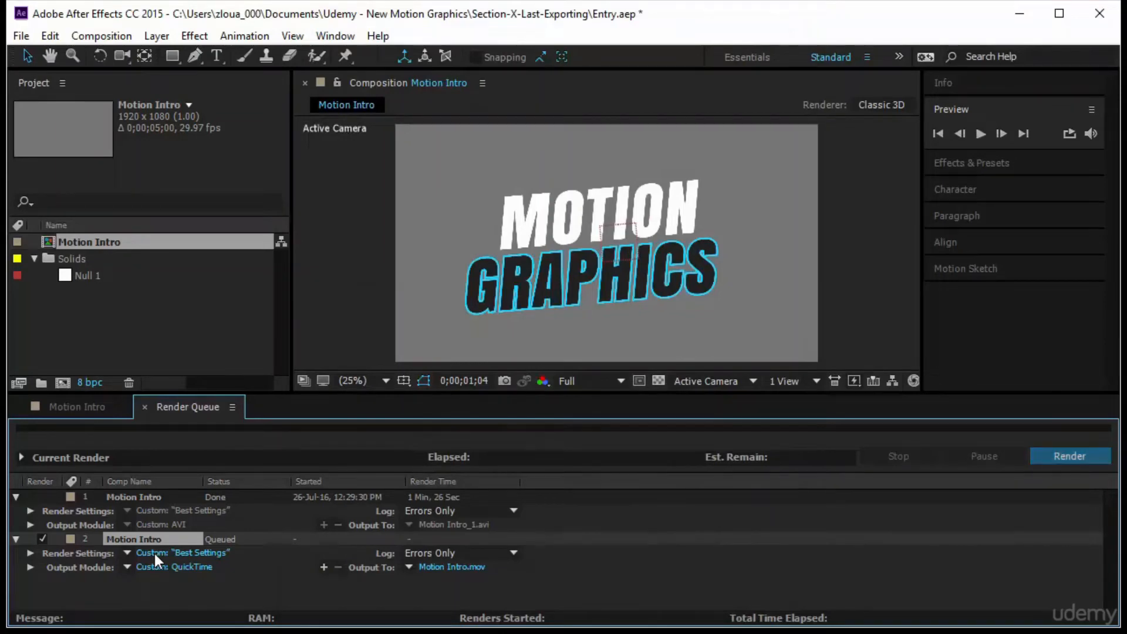
key("Return")
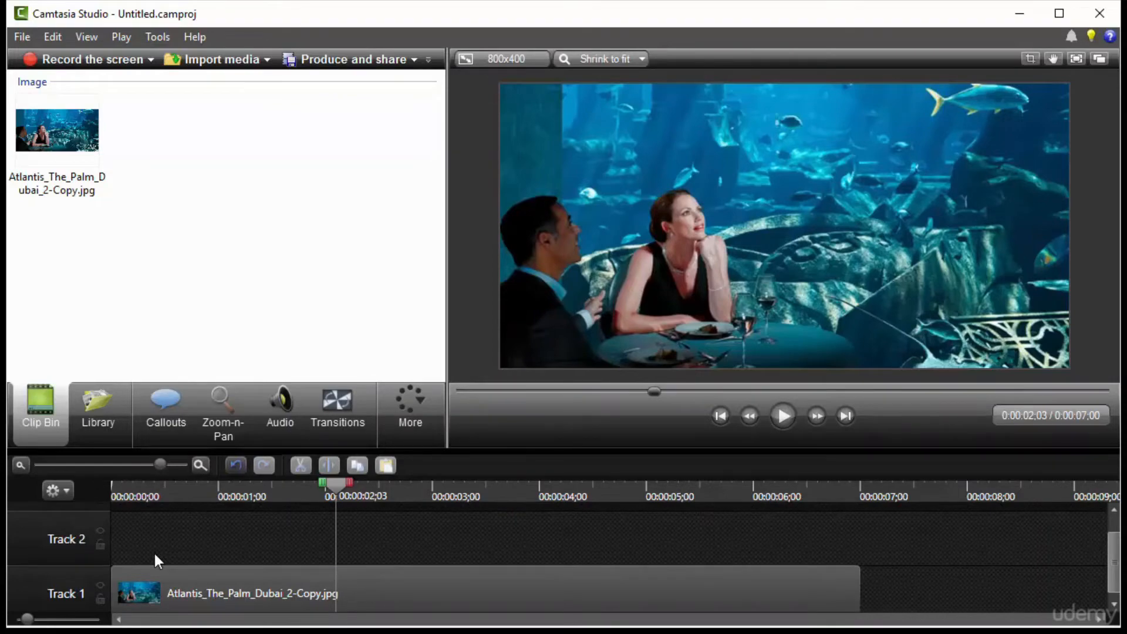
- In Camtasia Studio, import Motion Intro.mov and Motion Intro_1.avi from the Tests folder
key("ctrl+i")
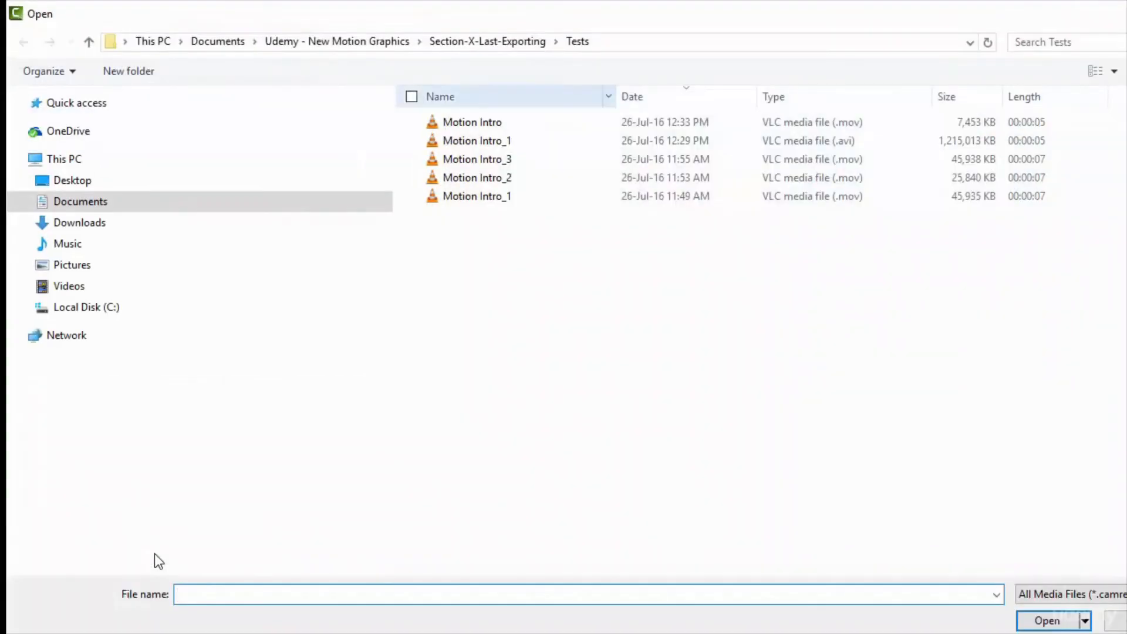
left_click(472, 122)
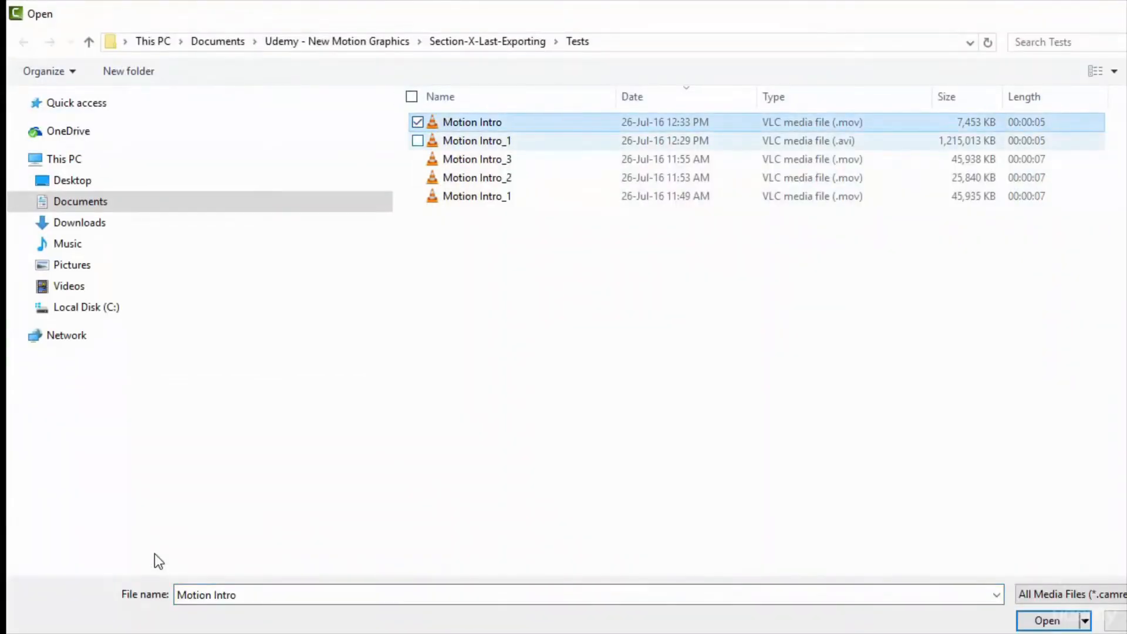
left_click(417, 141)
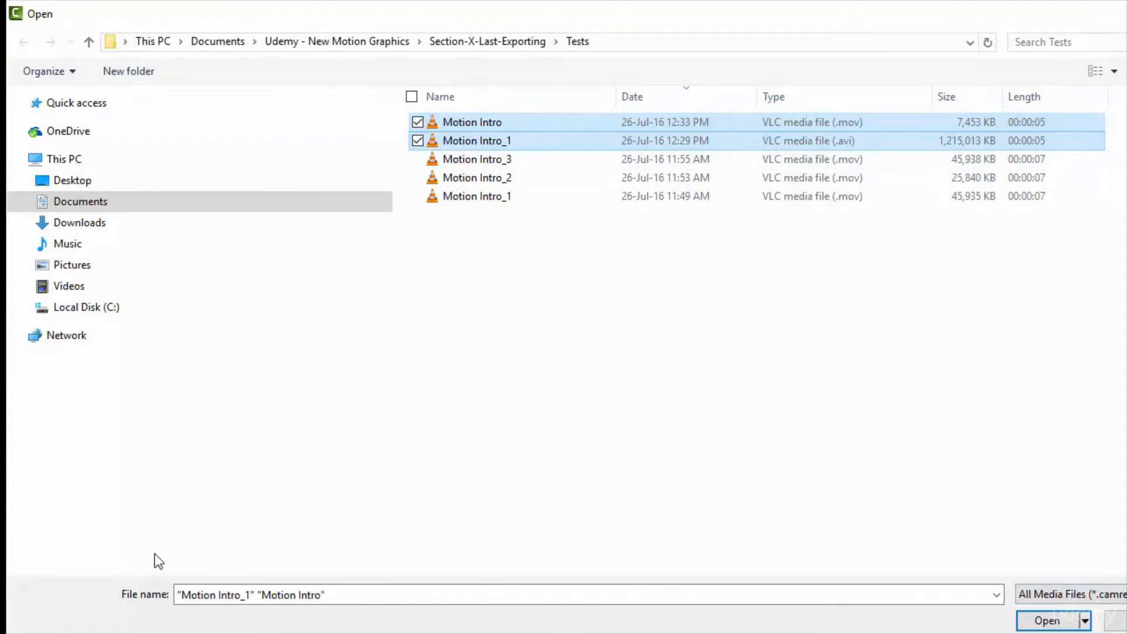
key("Return")
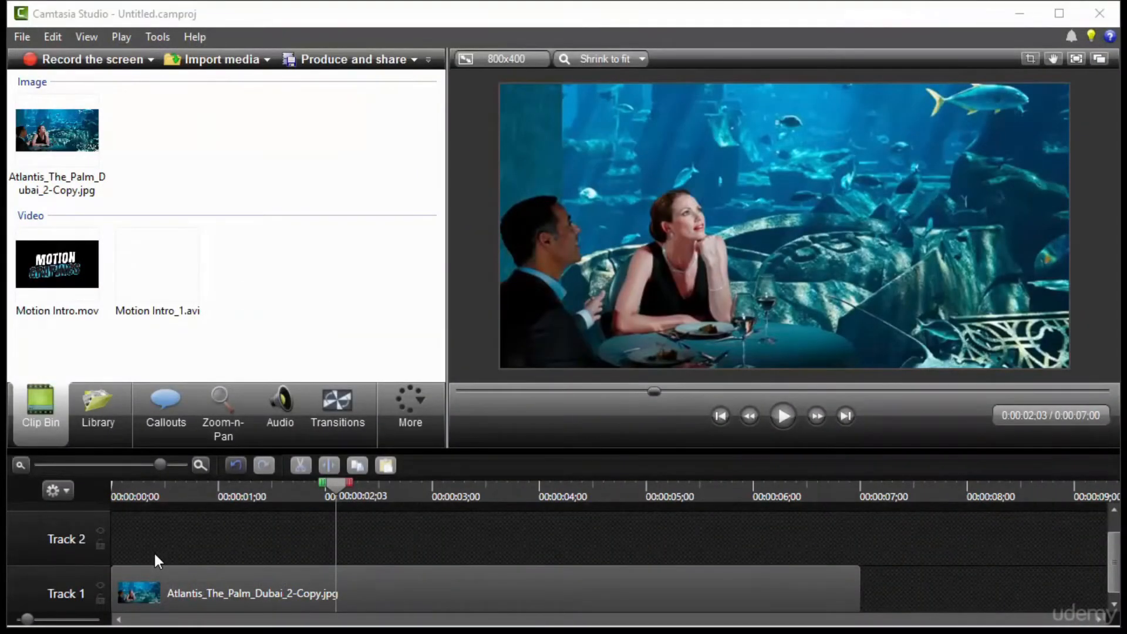
left_click(156, 565)
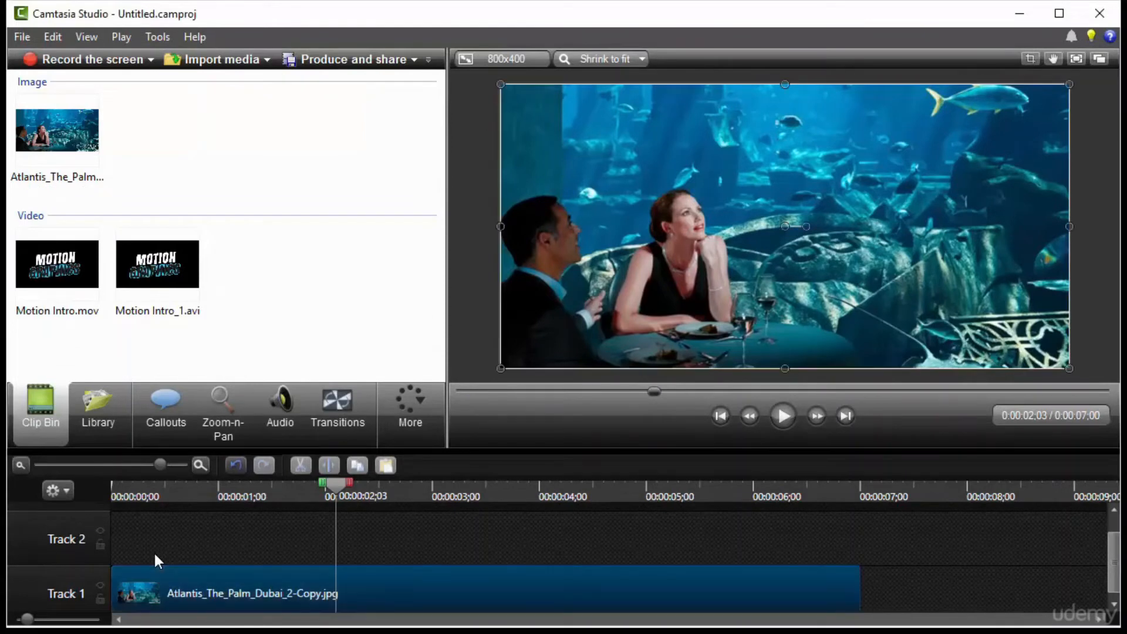
key("Up")
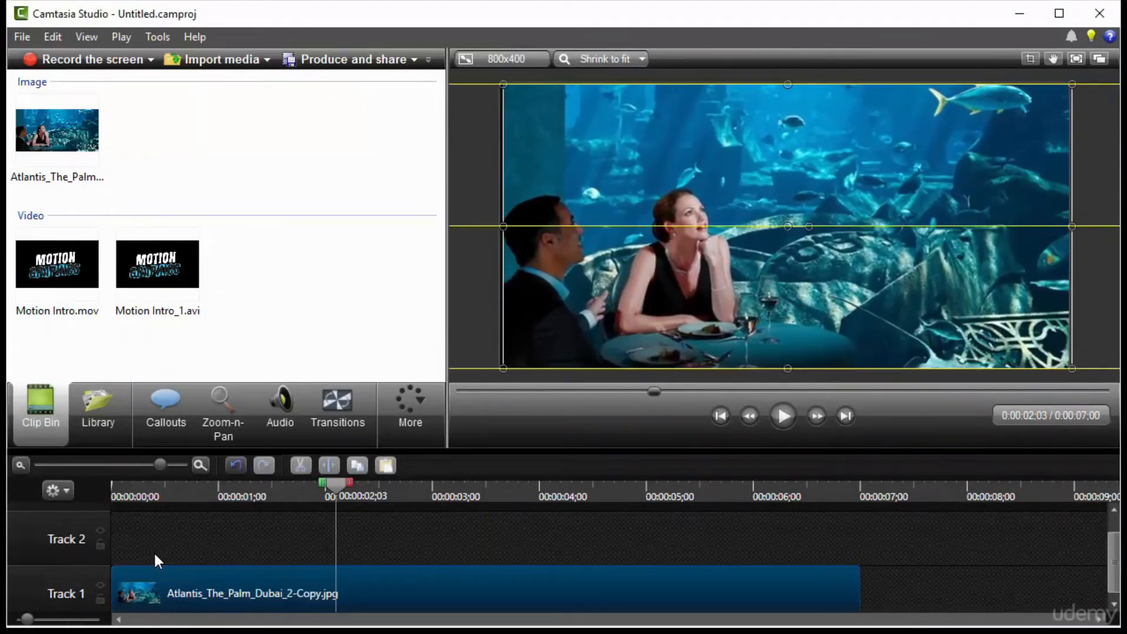
key("Left")
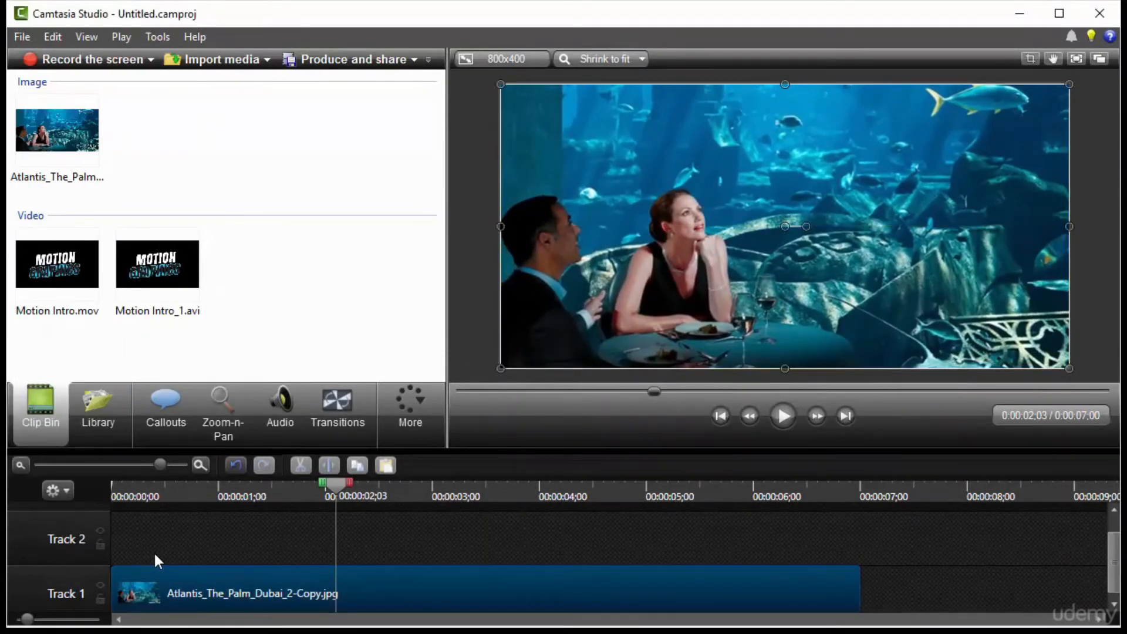
- Place Motion Intro.mov on Track 2 above the aquarium image, shrink it, and move it to the image's upper-right area
left_click_drag(57, 265, 161, 539)
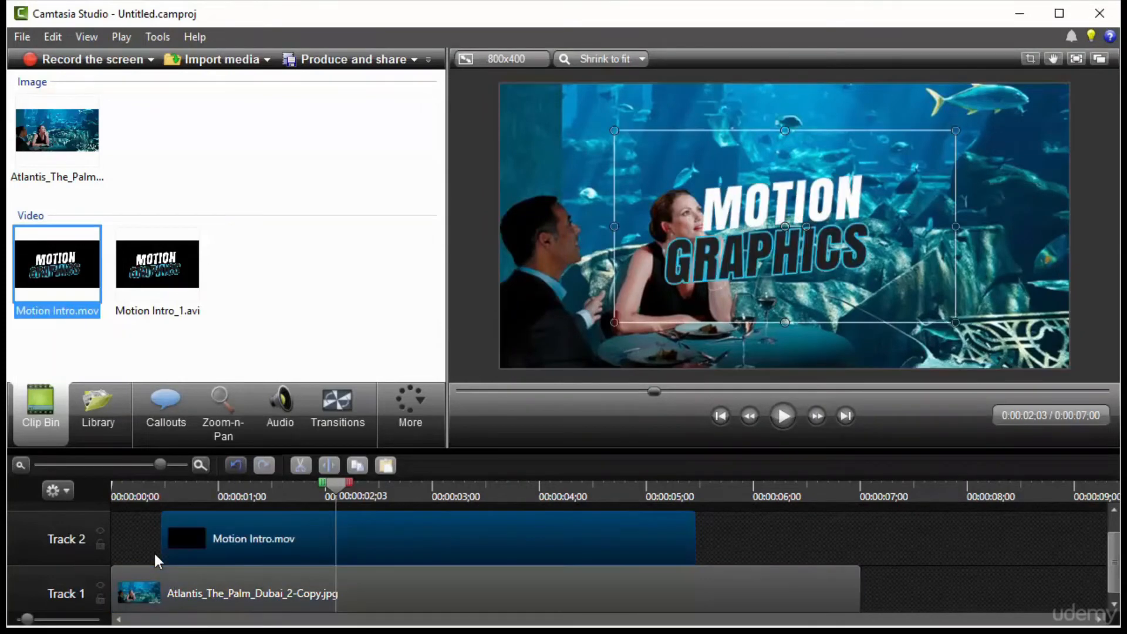
left_click_drag(956, 130, 827, 203)
left_click_drag(721, 262, 915, 156)
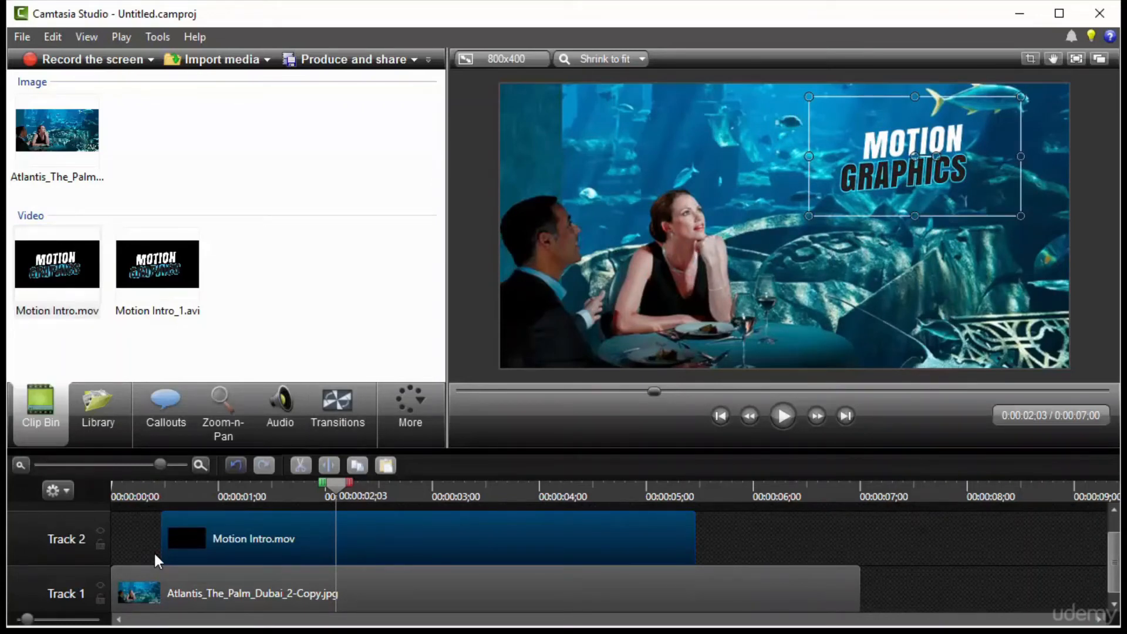
- Enlarge the timeline area, place Motion Intro_1.avi on Track 3, and shrink and move it to the image's upper-left corner
left_click_drag(563, 451, 563, 386)
left_click(157, 264)
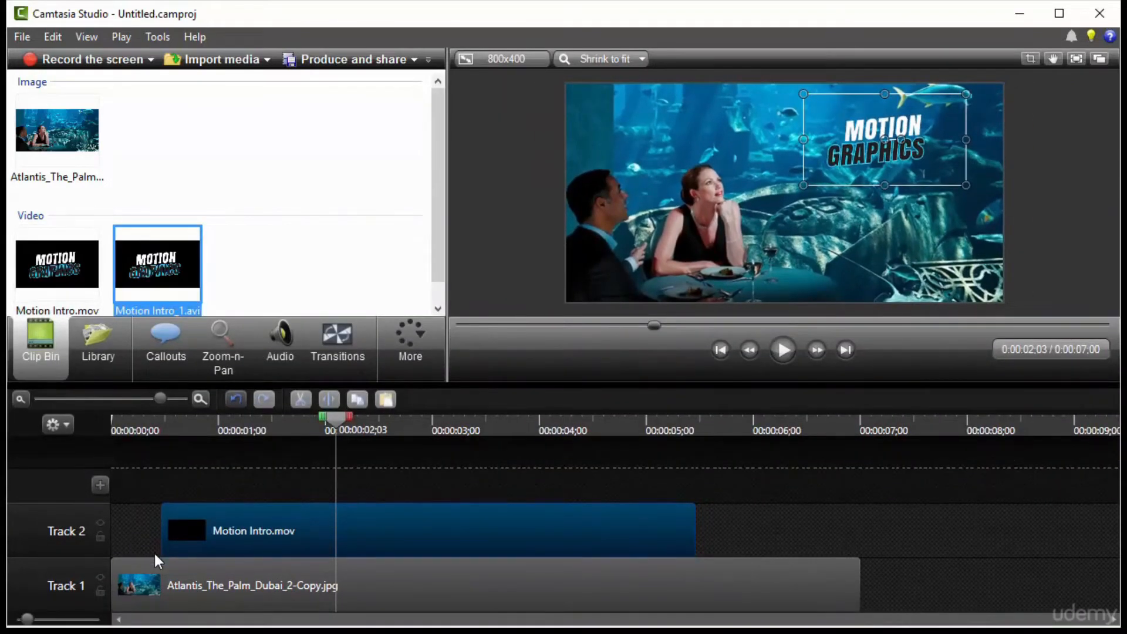
left_click_drag(158, 264, 172, 476)
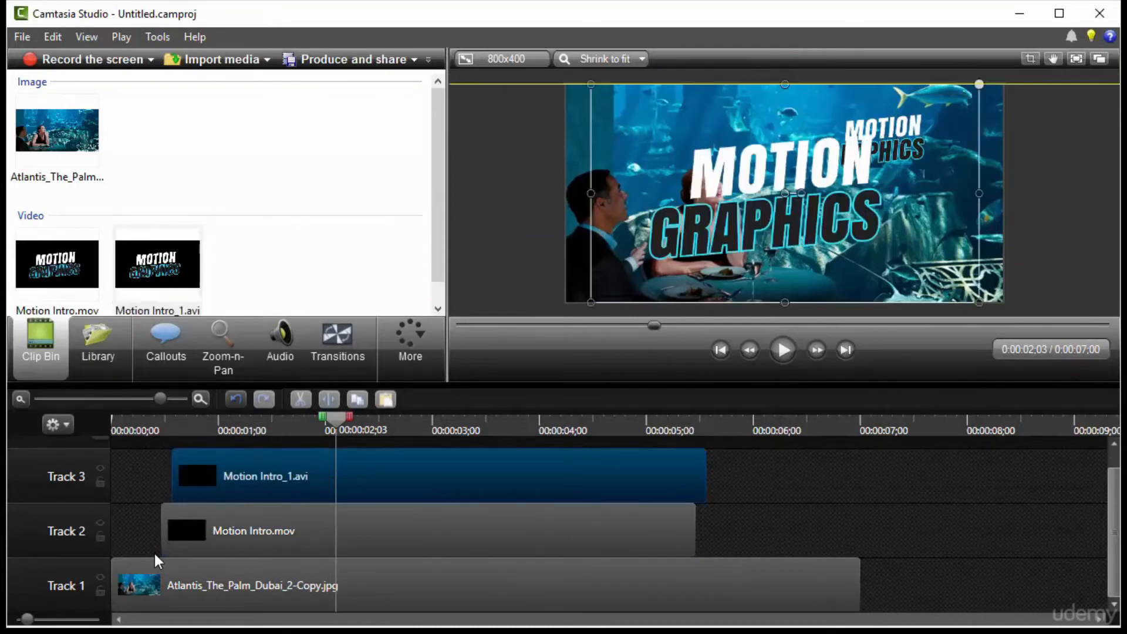
left_click_drag(980, 84, 826, 170)
mouse_move(724, 236)
left_mouse_down()
mouse_move(711, 220)
mouse_move(725, 237)
left_mouse_up()
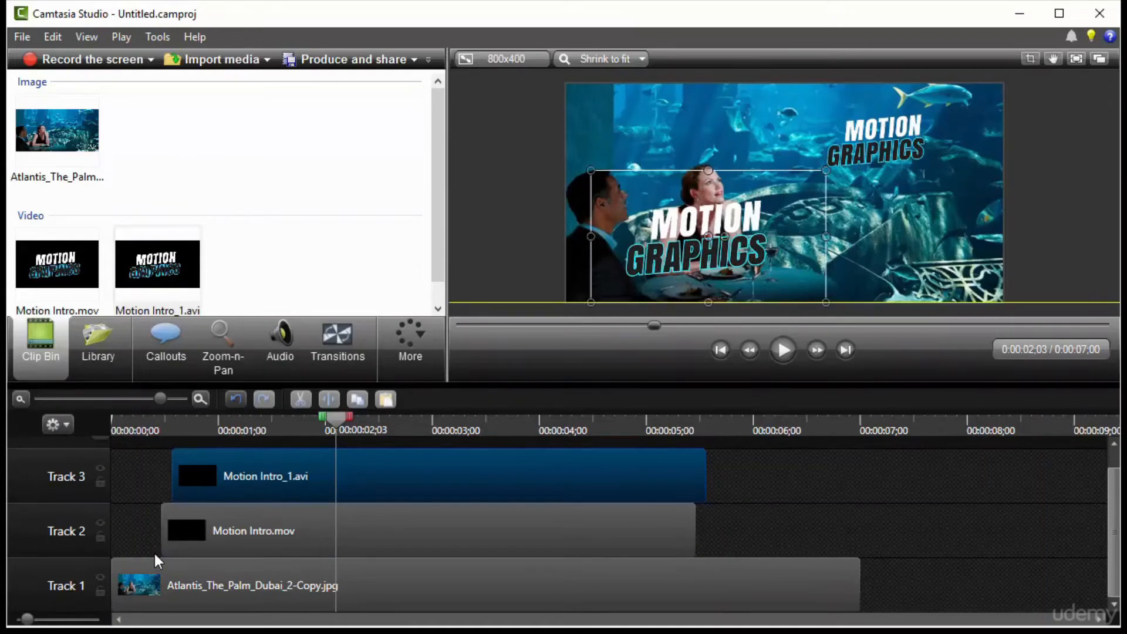
mouse_move(675, 264)
left_mouse_down()
mouse_move(651, 211)
mouse_move(653, 177)
left_mouse_up()
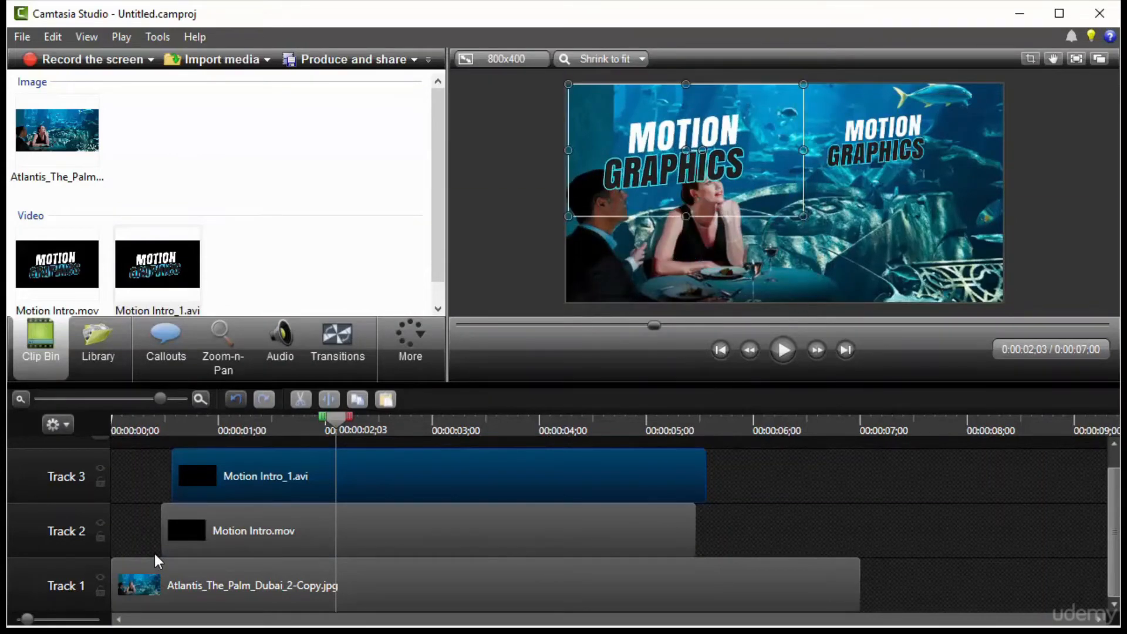
left_click(876, 141)
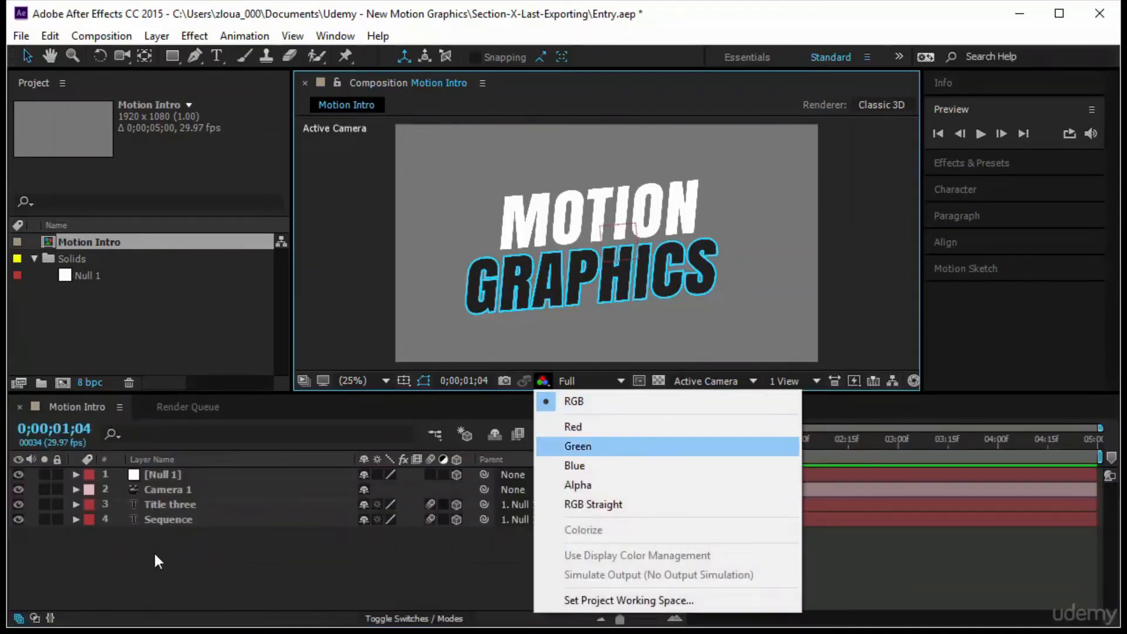
- Switch to After Effects and view the Motion Intro composition's alpha channel, returning the display to RGB
key("Down")
key("Down")
key("Return")
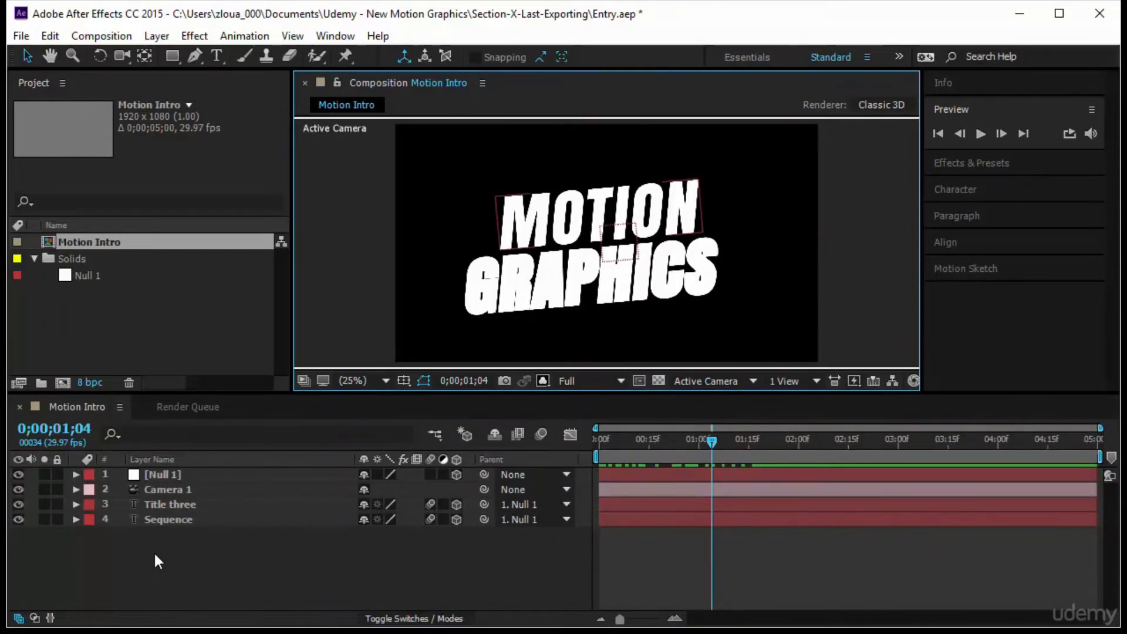
key("Down")
key("Return")
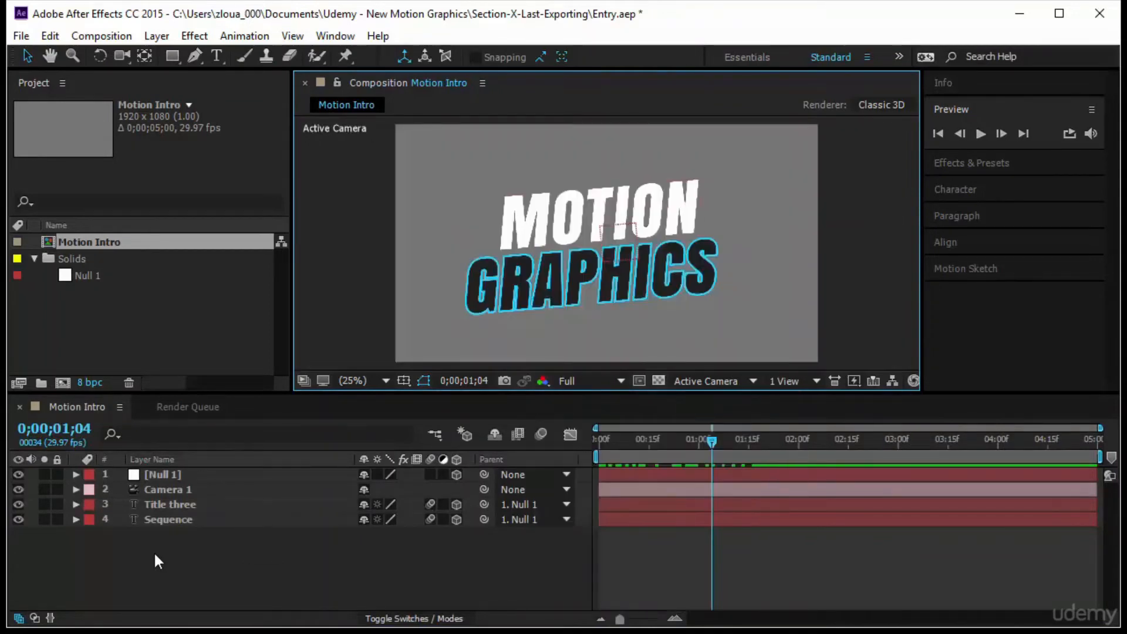
- Add Motion Intro to the render queue a third time and open the new item's output module settings
key("alt+c")
key("ctrl+m")
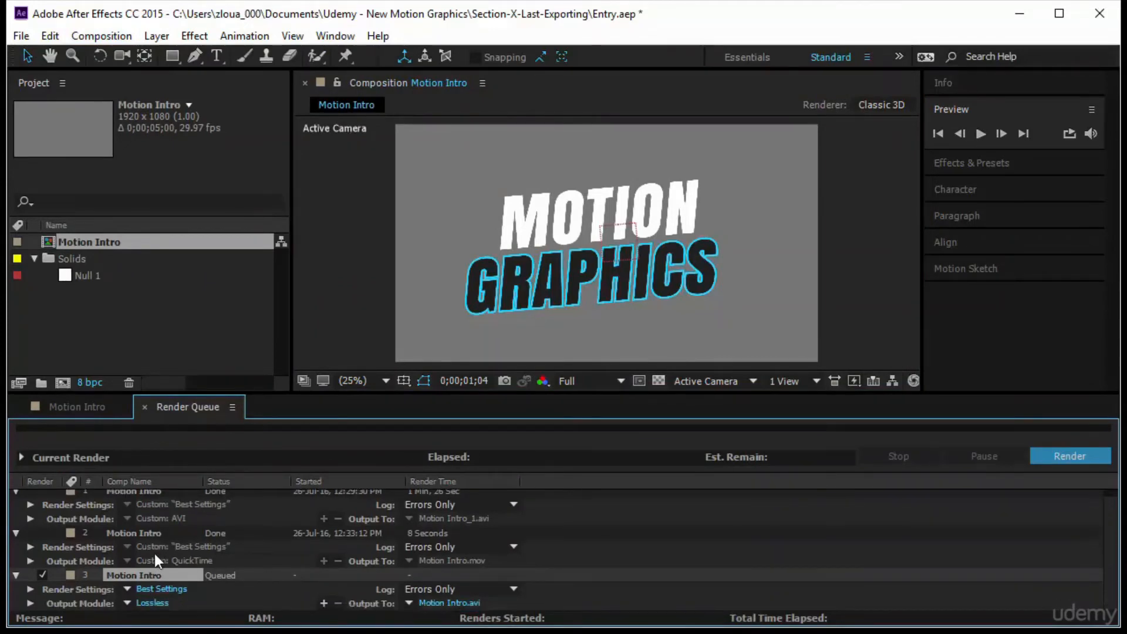
left_click(152, 603)
- Set the third queue item's format to QuickTime and inspect its codec options without changing them
left_click(501, 107)
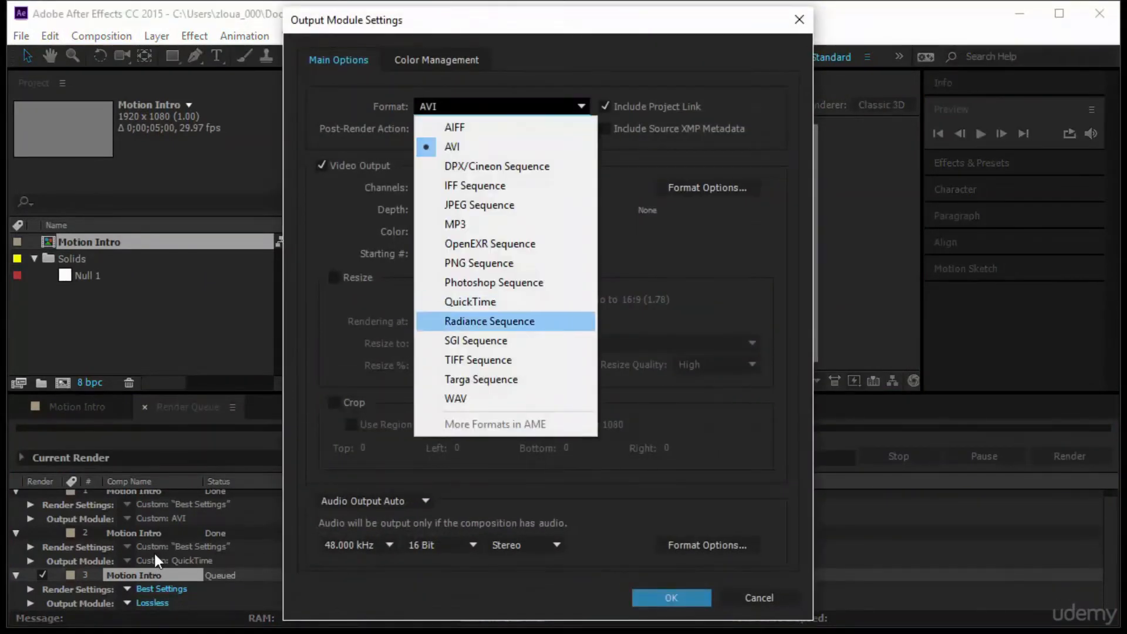
left_click(471, 302)
left_click(708, 188)
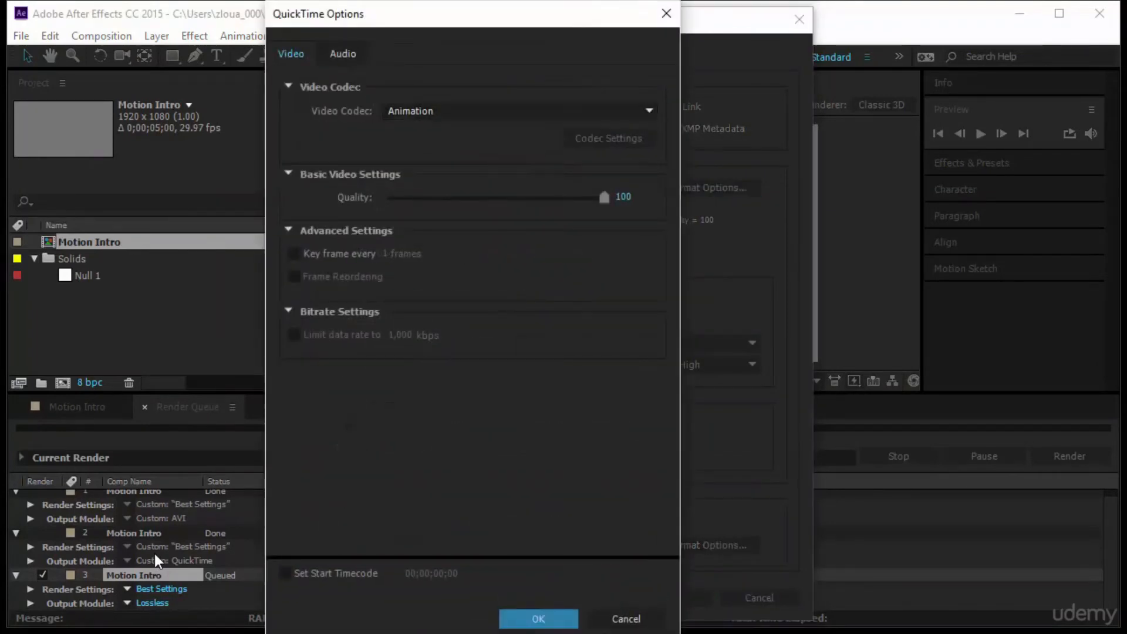
left_click(626, 619)
- Try the AVI format for the third queue item, set its channels to RGB + Alpha, and switch the format back to QuickTime
left_click(501, 107)
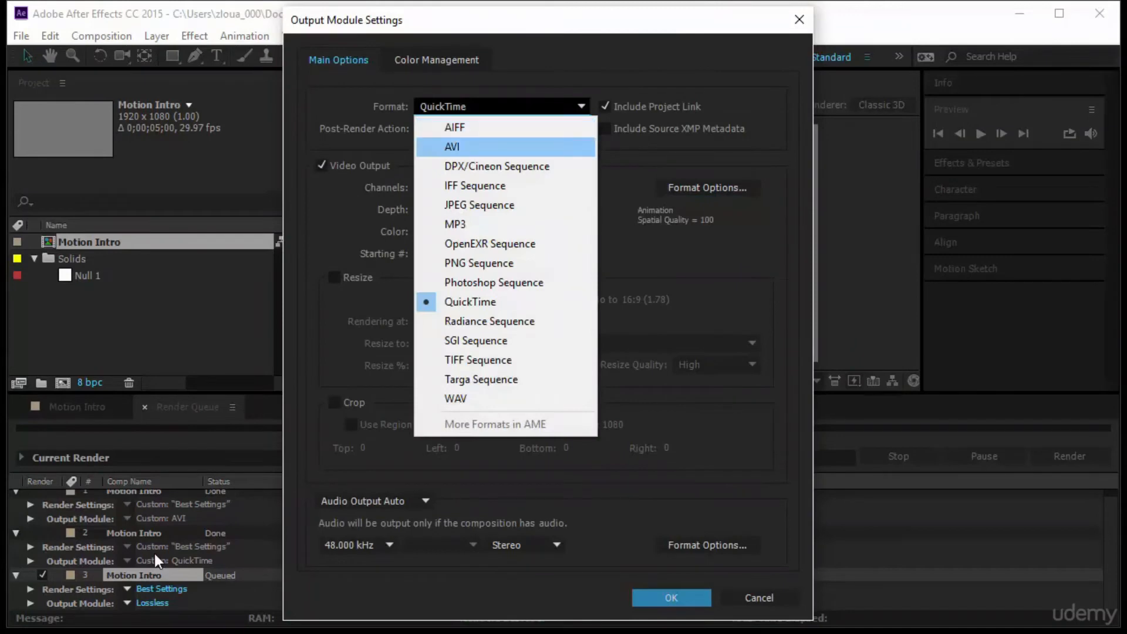
left_click(453, 147)
left_click(494, 187)
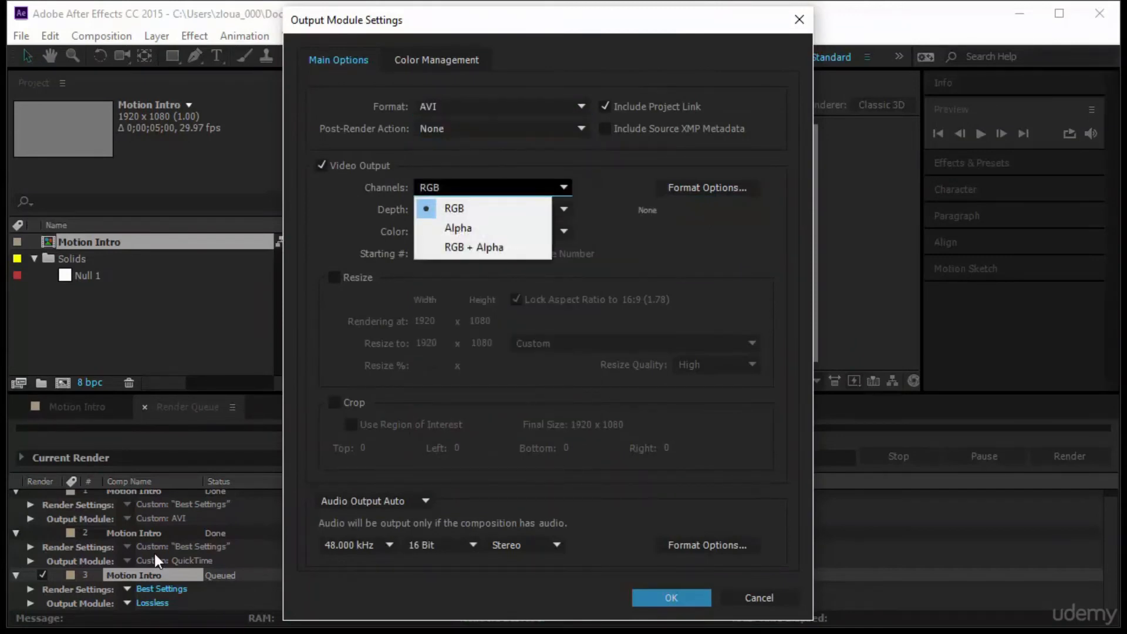
left_click(483, 247)
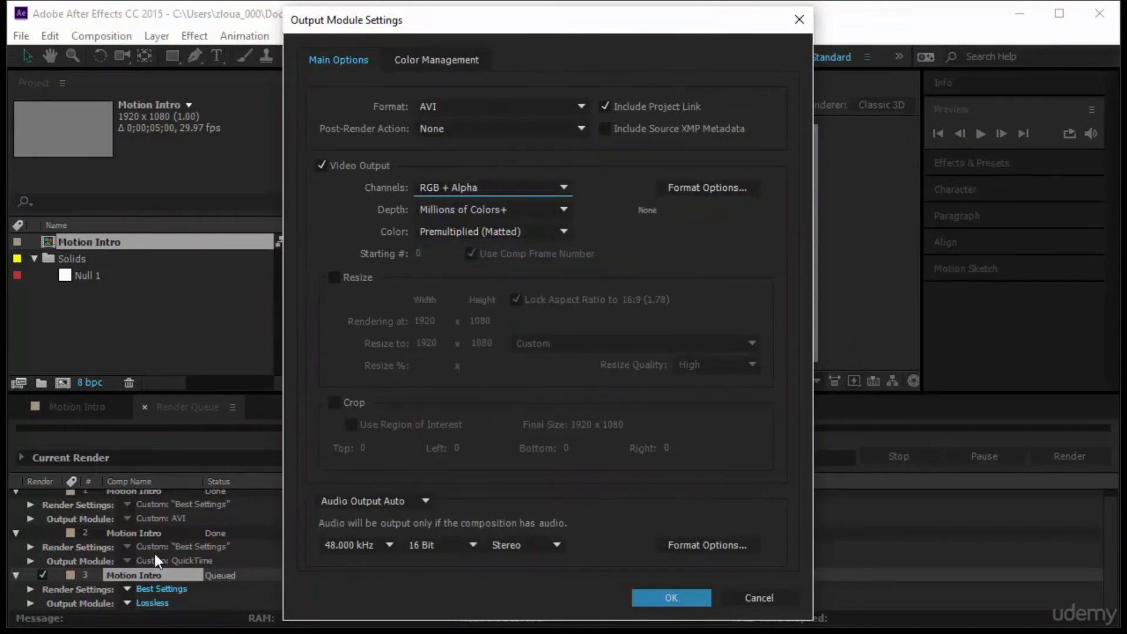
left_click(501, 106)
left_click(470, 302)
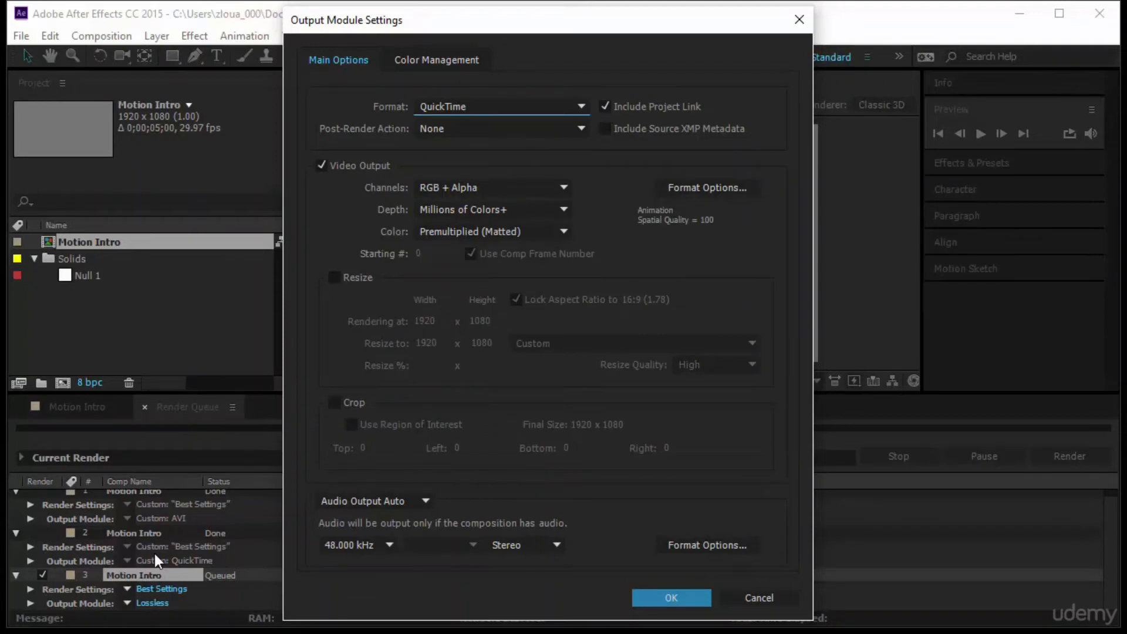
- Confirm the third queue item's output module settings with QuickTime format and RGB + Alpha channels
key("Return")
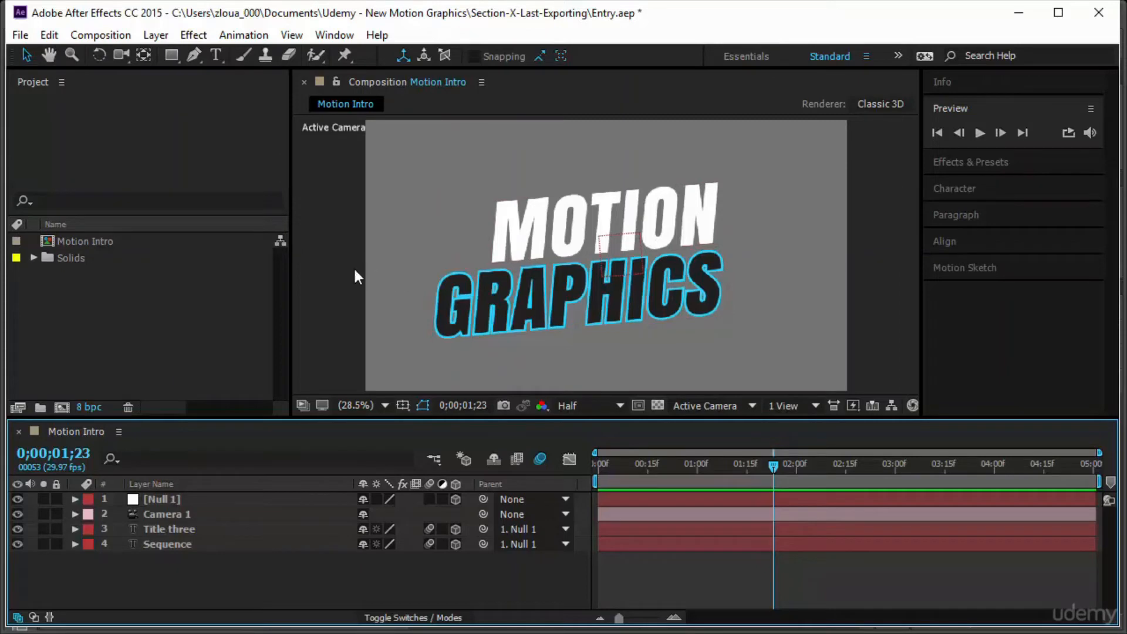
- Add Motion Intro to the render queue and set its render resolution to Quarter
left_click(99, 37)
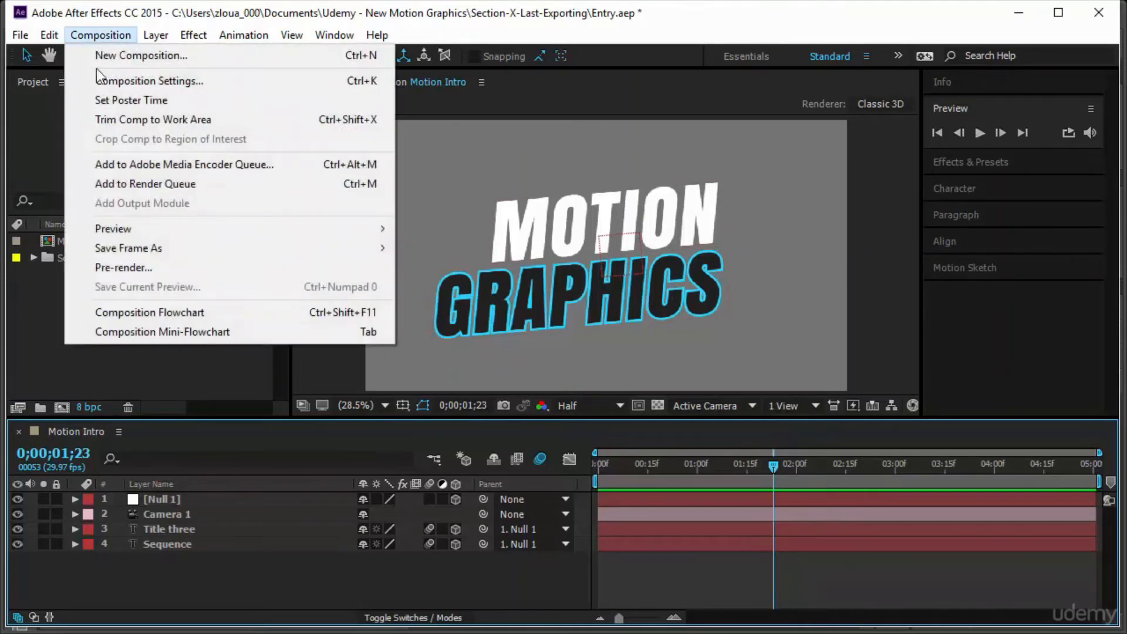
left_click(156, 183)
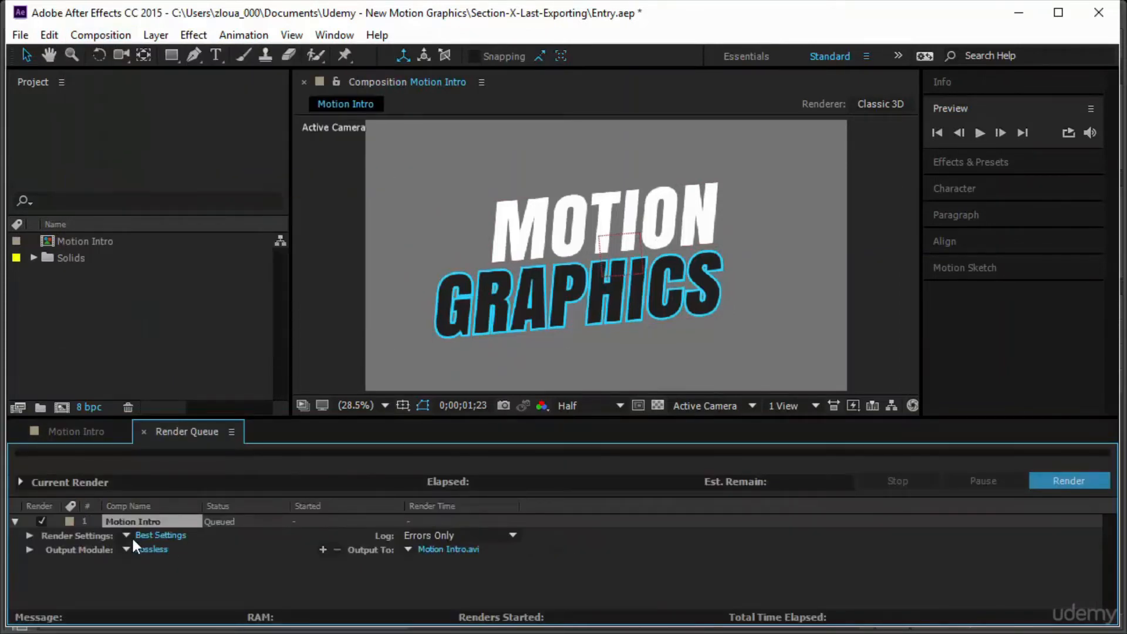
left_click(162, 536)
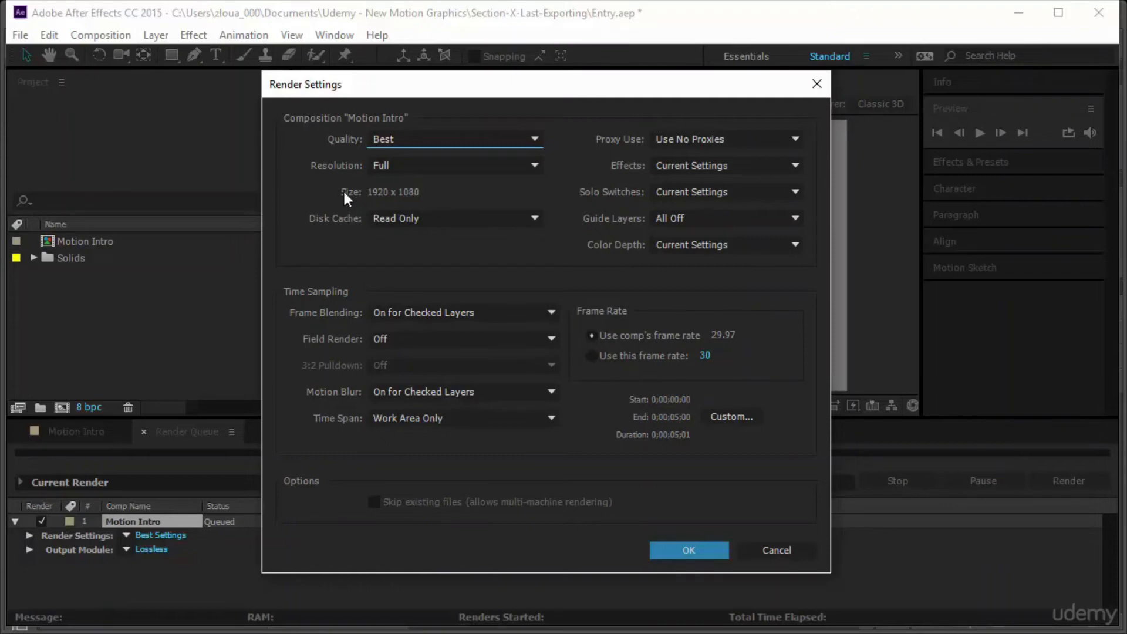
left_click(414, 166)
left_click(428, 272)
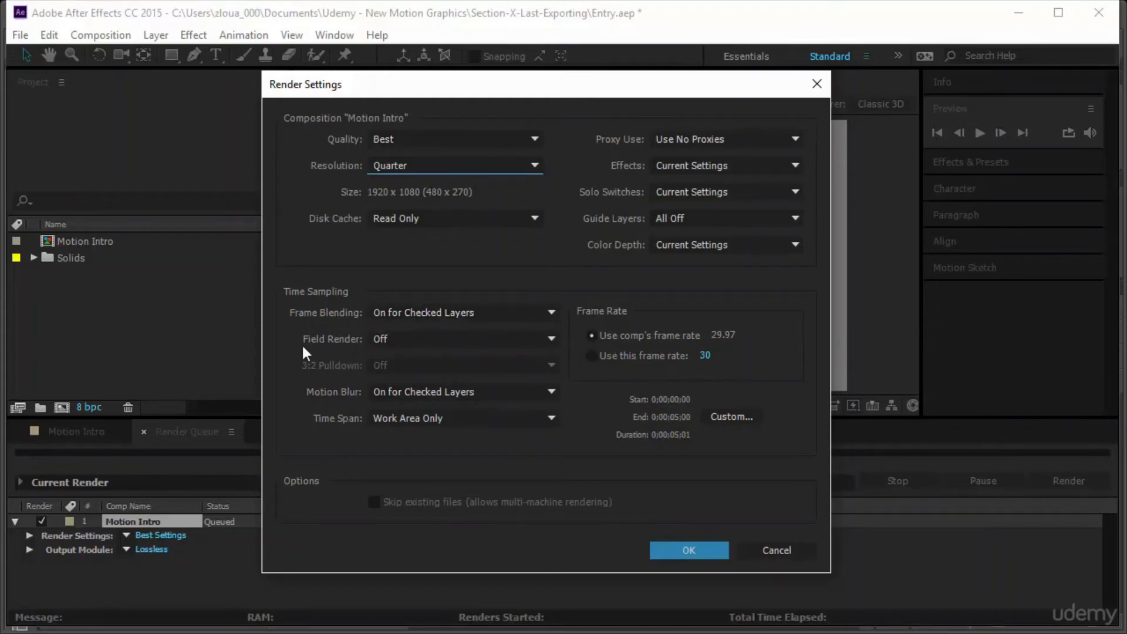
left_click(694, 549)
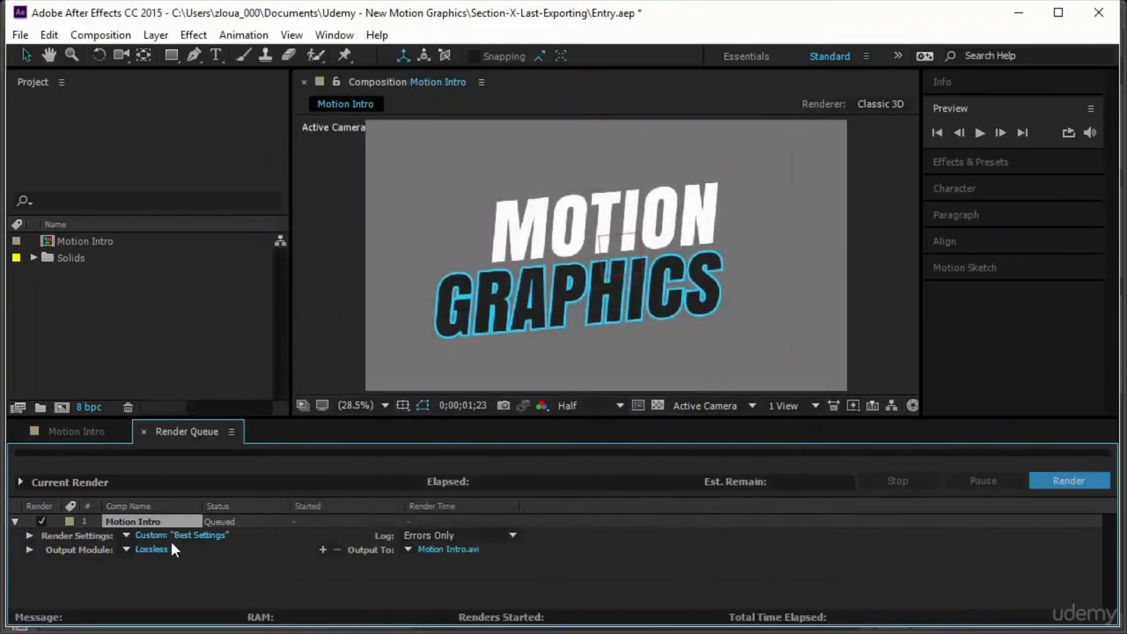
- Set the queue item's output format to QuickTime, trying RGB + Alpha channels before choosing RGB
left_click(152, 551)
left_click(480, 105)
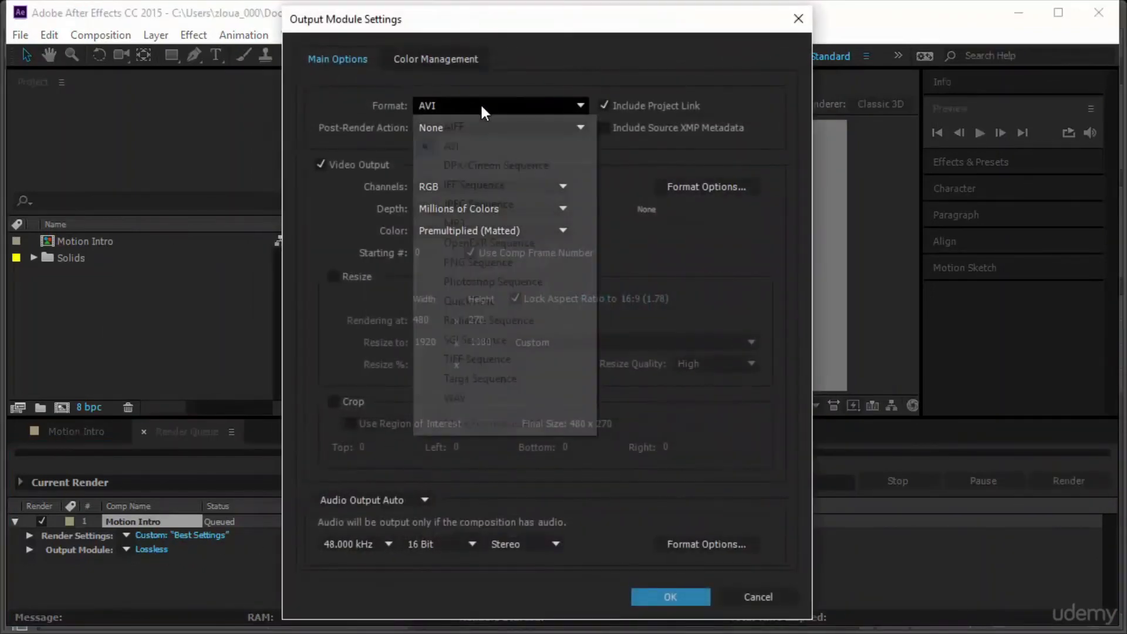
left_click(534, 302)
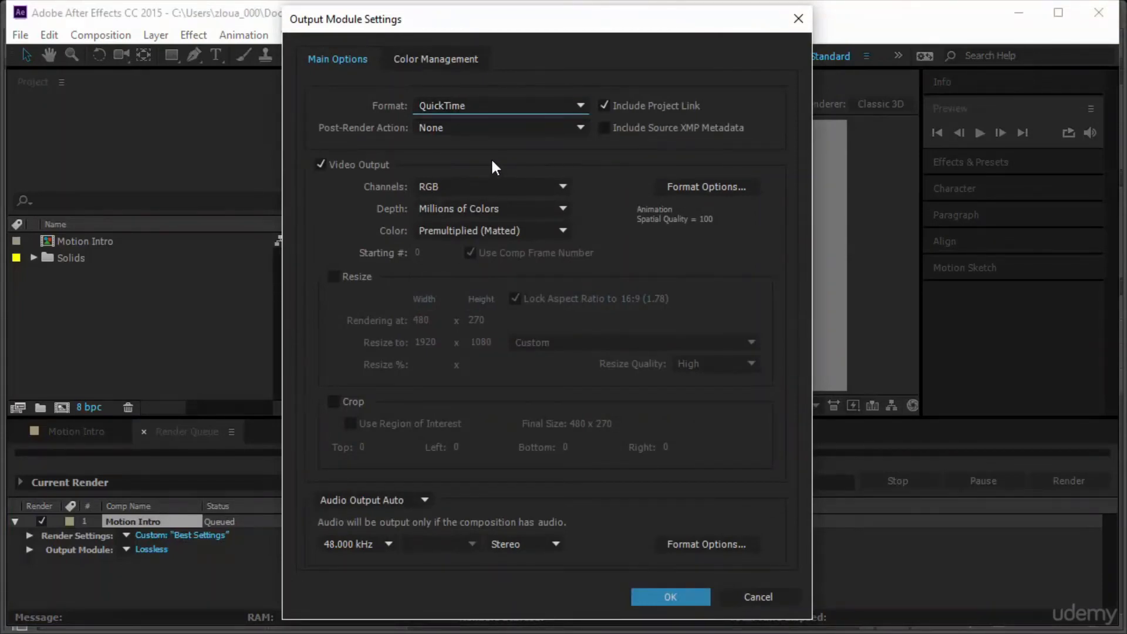
left_click(475, 186)
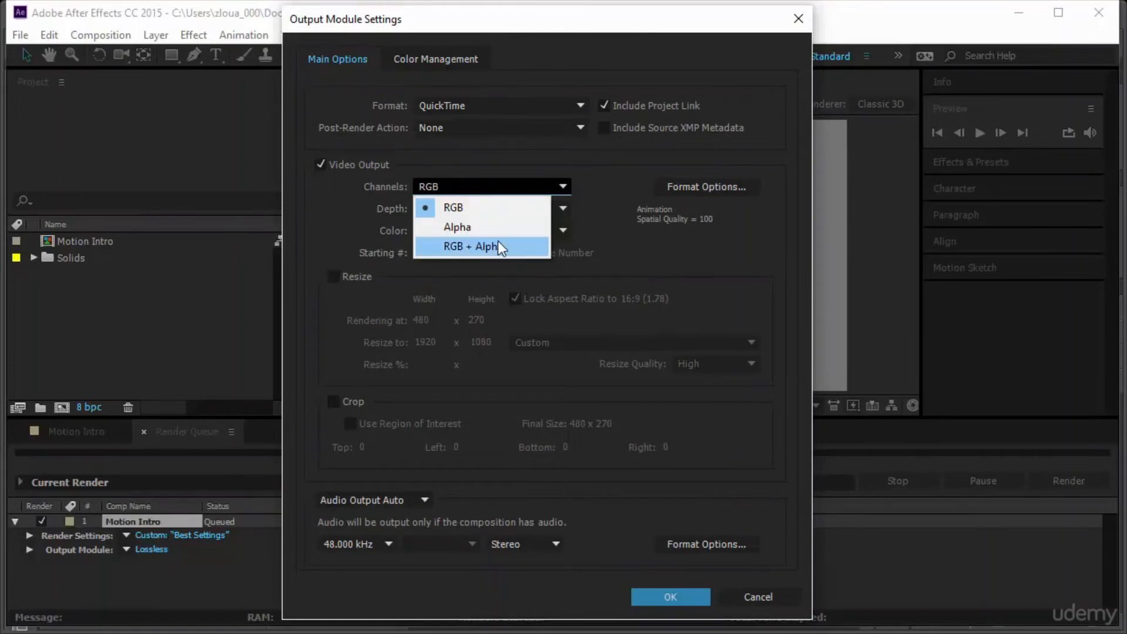
left_click(498, 240)
left_click(491, 185)
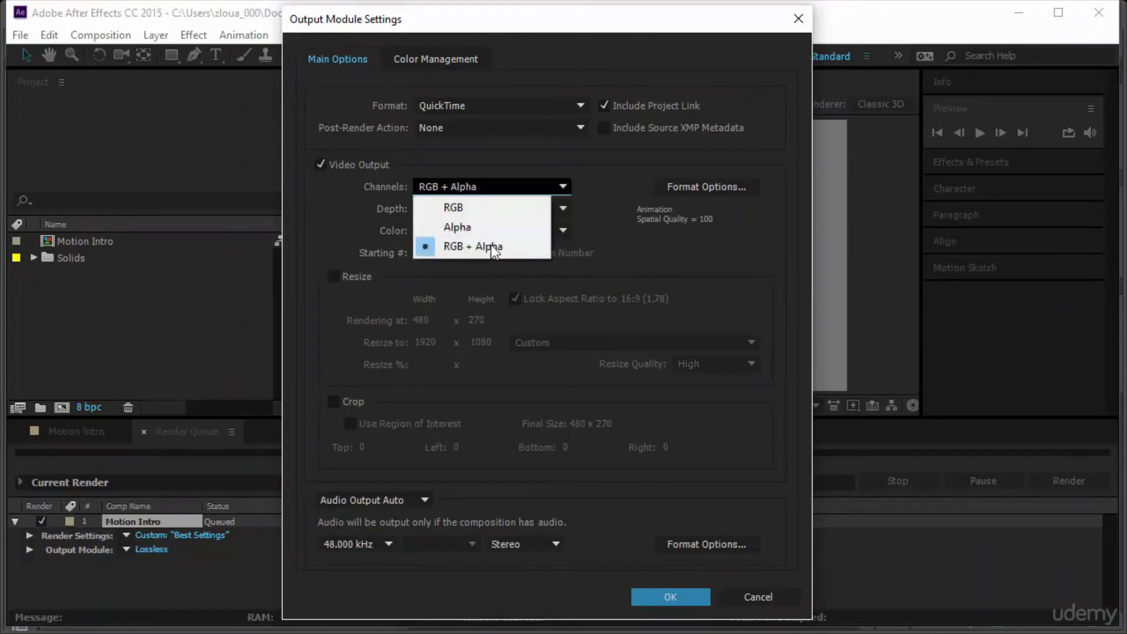
left_click(486, 208)
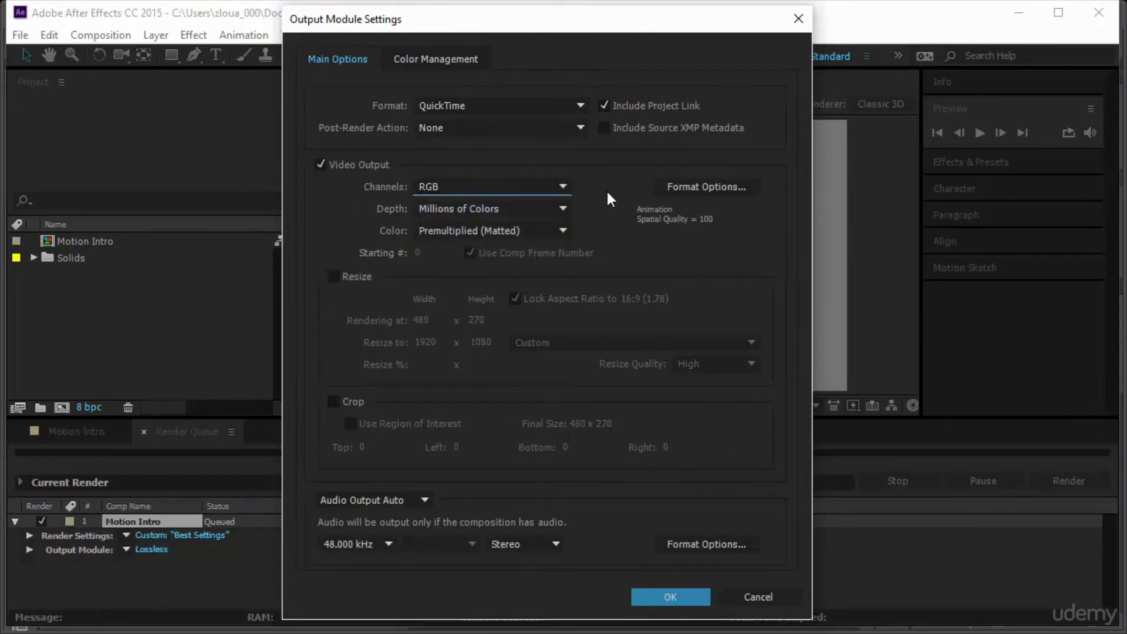
- Review the QuickTime video codecs, keep Animation at quality 100, and render the queued composition
left_click(697, 187)
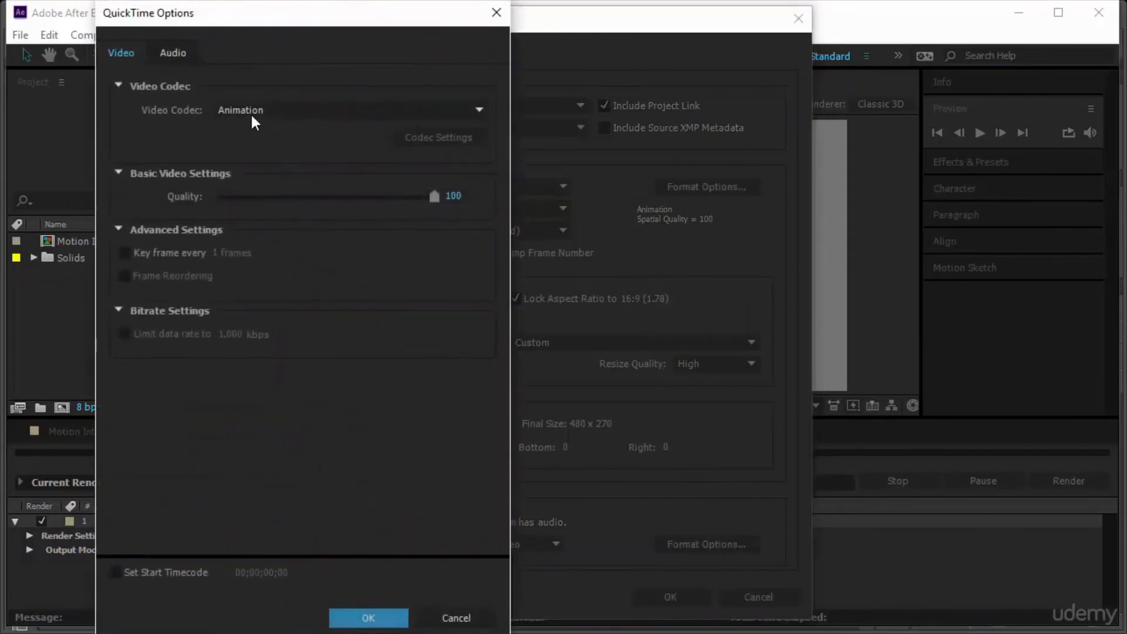
left_click(326, 110)
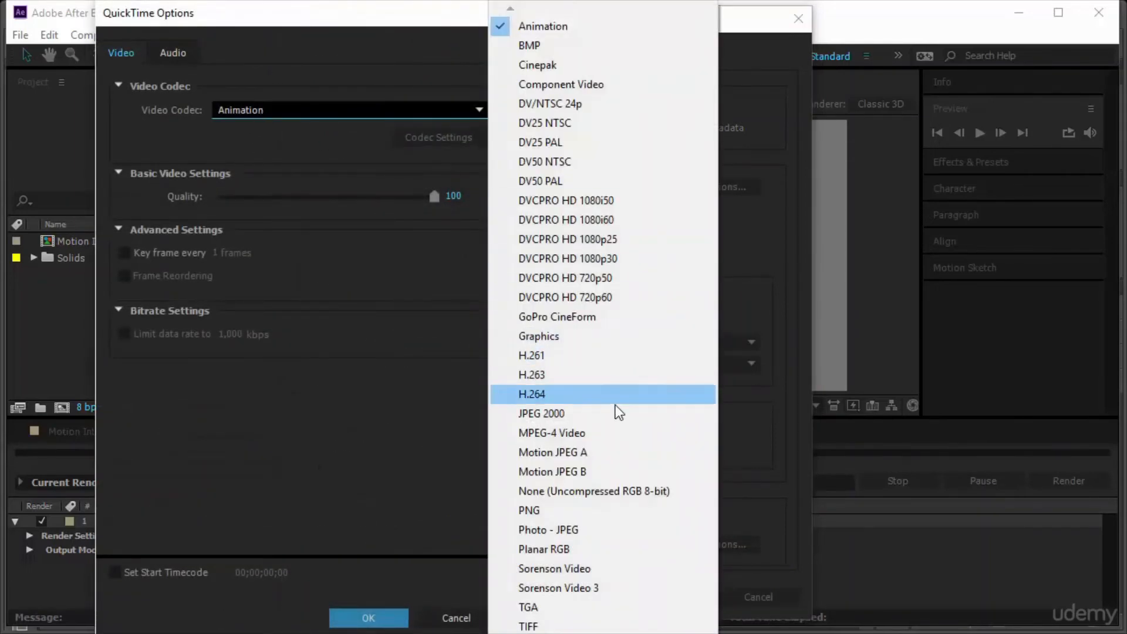
left_click(404, 379)
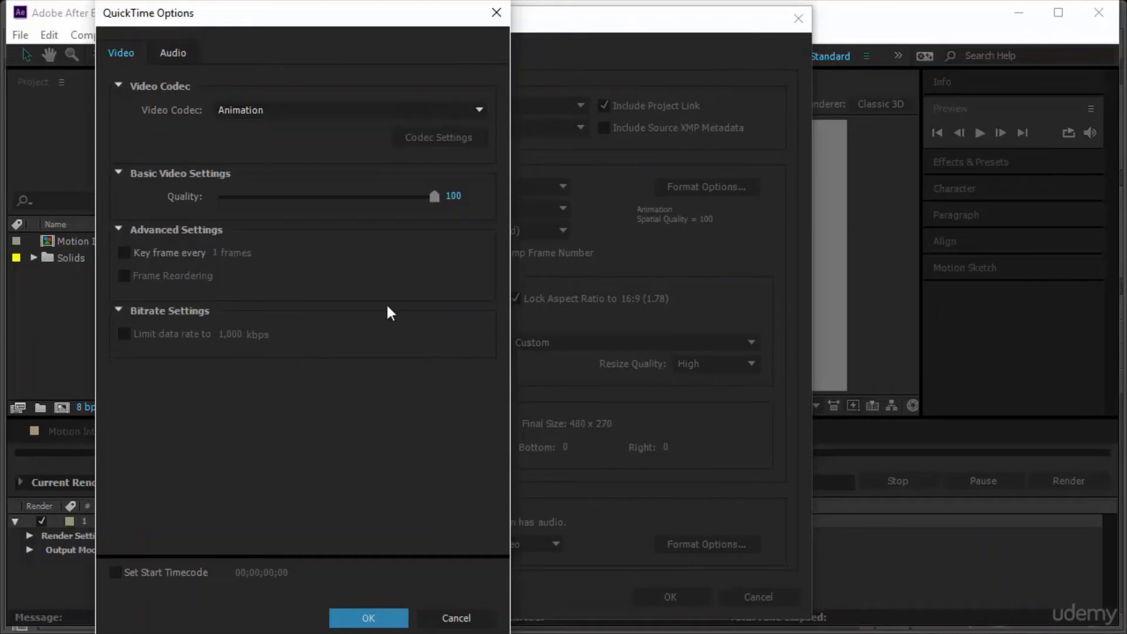
left_click(370, 619)
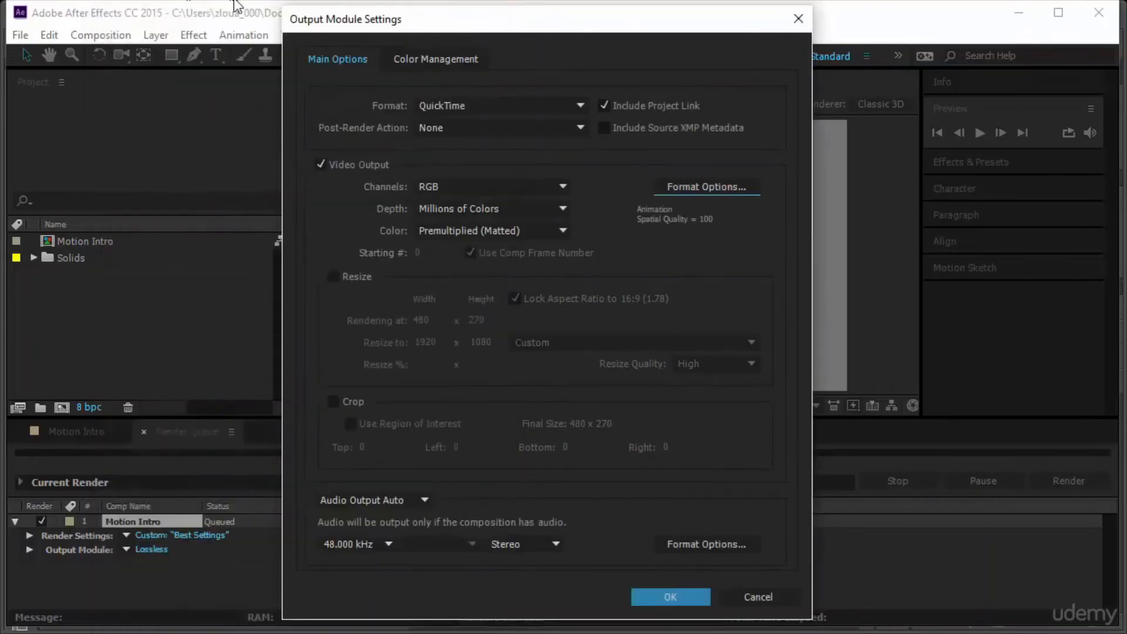
left_click(664, 598)
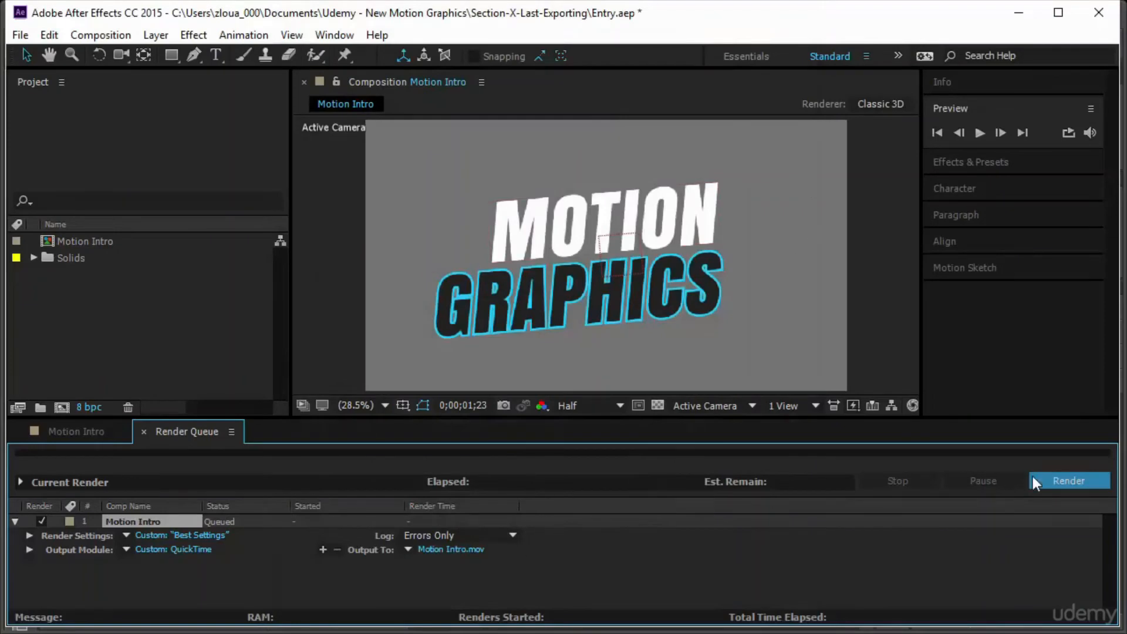
left_click(1067, 481)
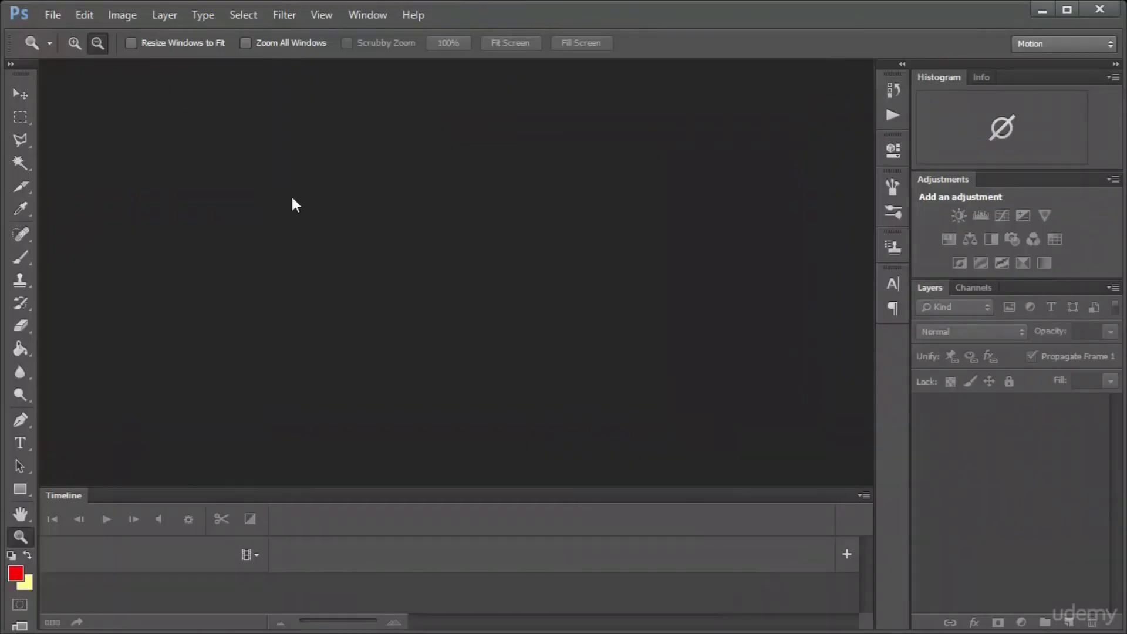
- Switch to Photoshop and open the Motion Intro .mov file from the Tests folder
left_click(61, 13)
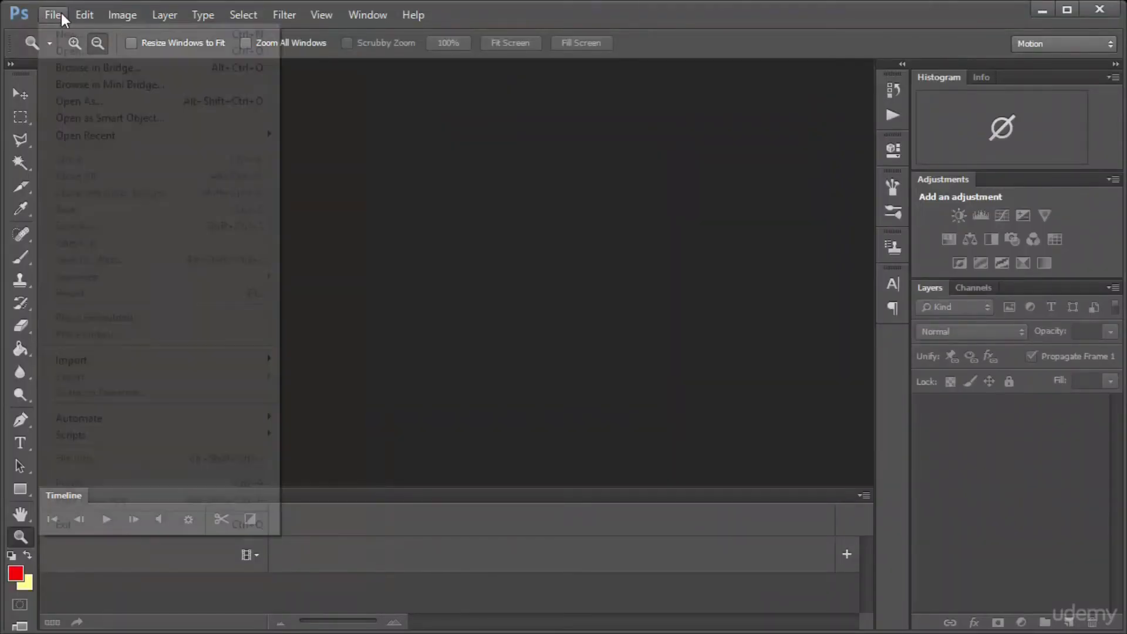
left_click(69, 48)
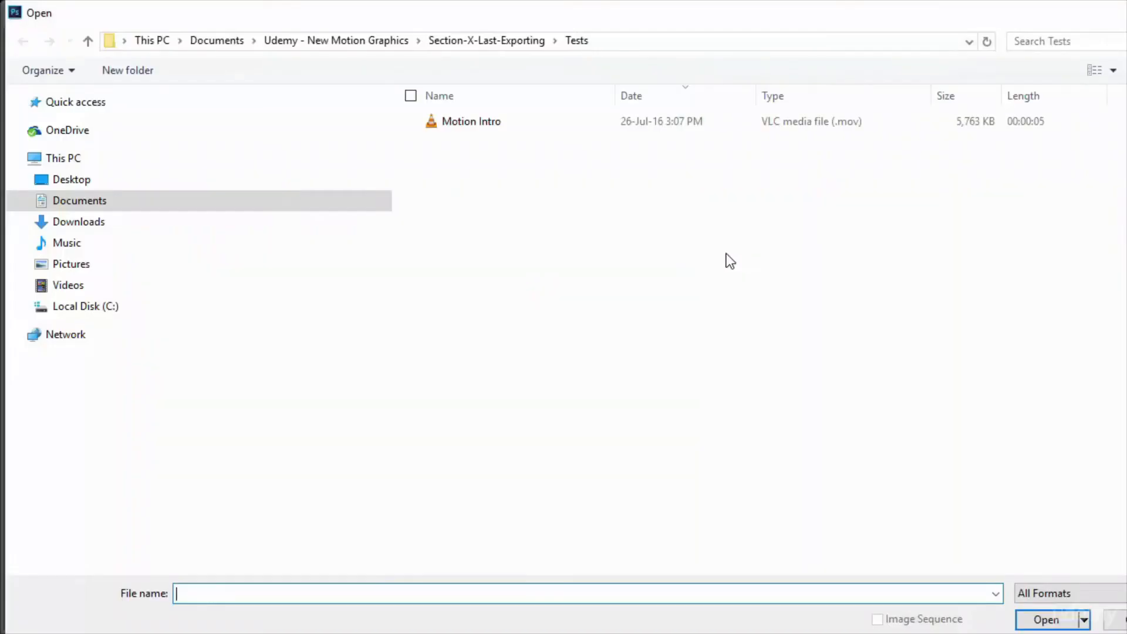
left_click(492, 126)
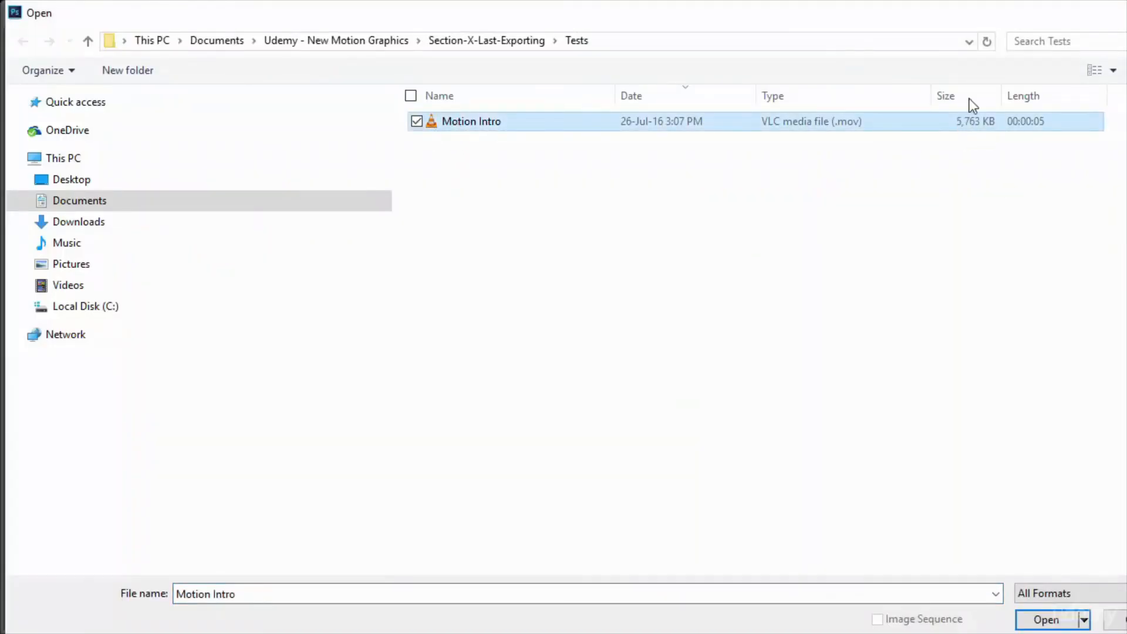
left_click(1047, 620)
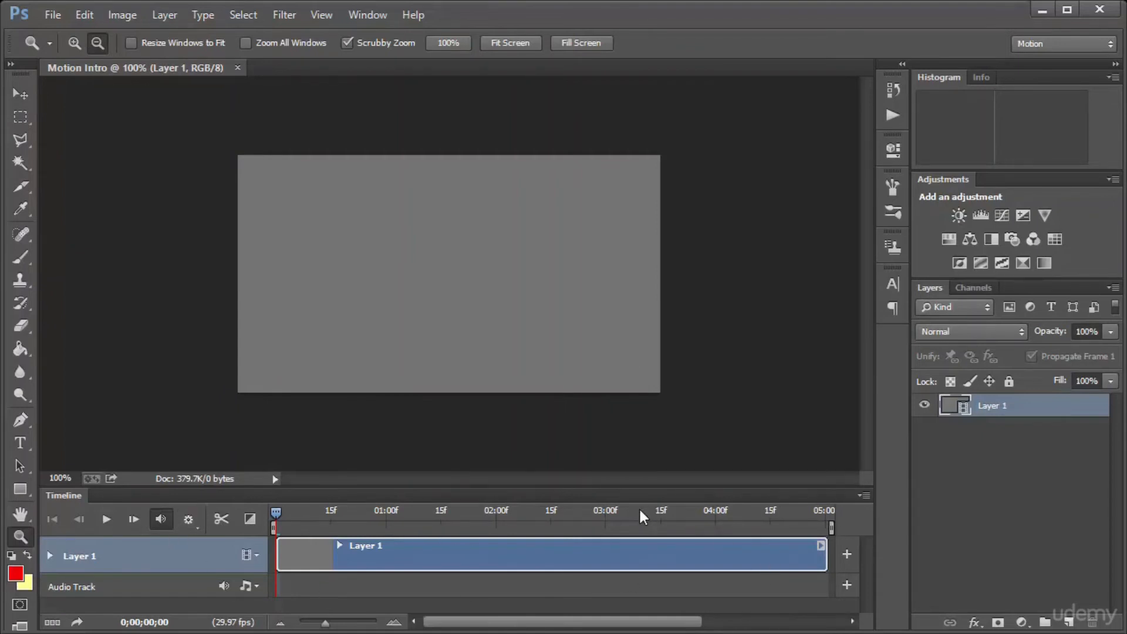
- Play the Motion Intro video in the timeline and stop at about 0;00;02;04
left_click(367, 14)
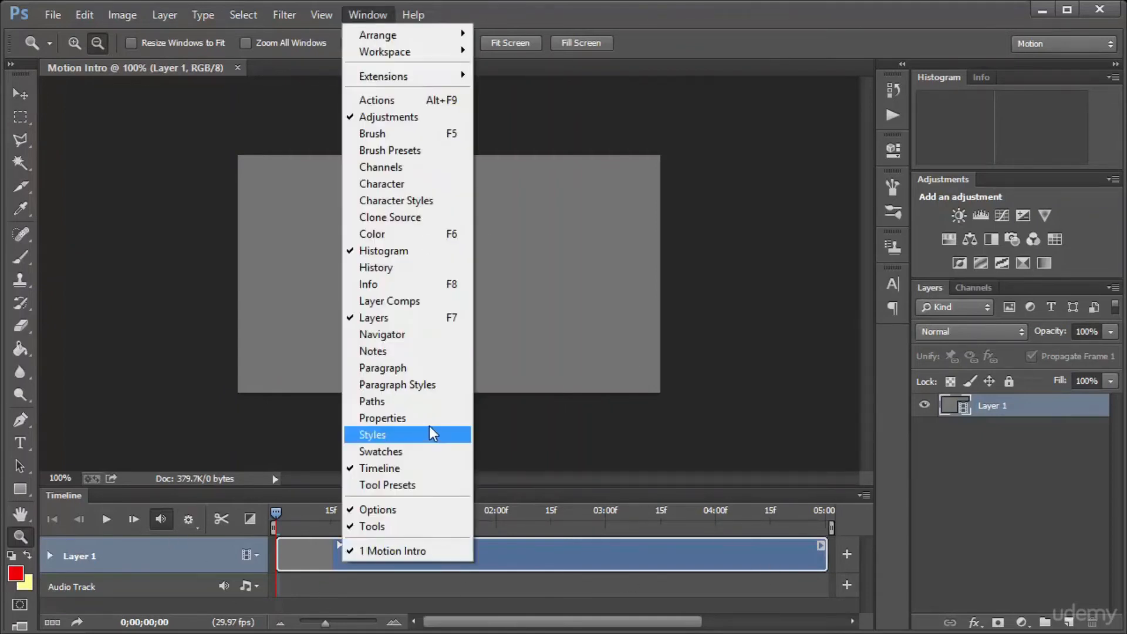
left_click(519, 487)
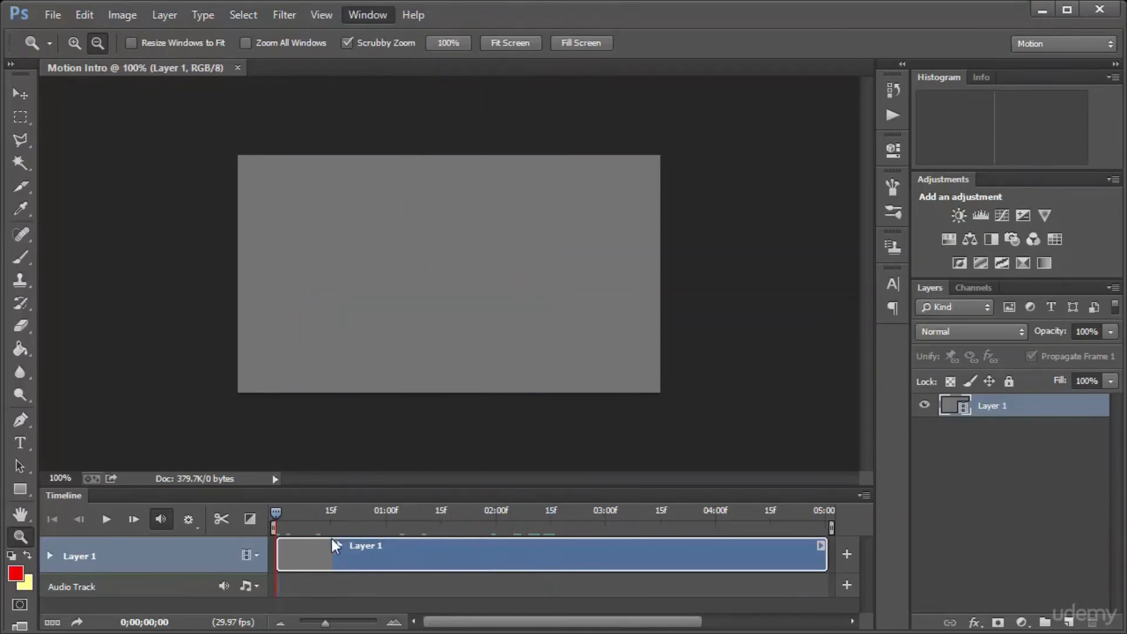
left_click_drag(332, 539, 175, 562)
left_click(106, 519)
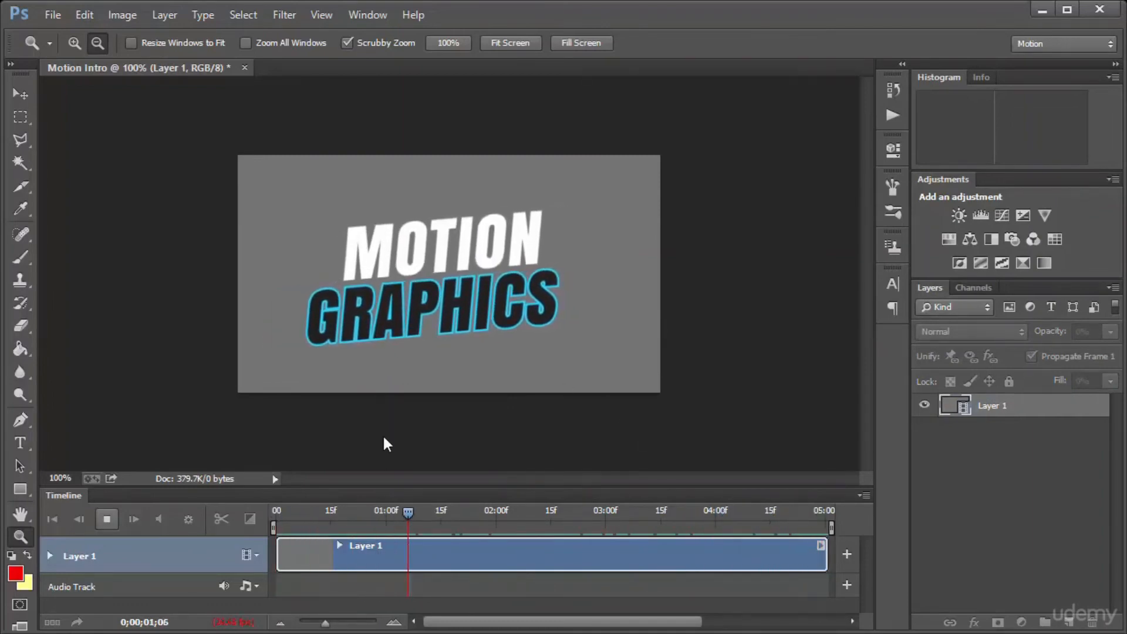
left_click(578, 515)
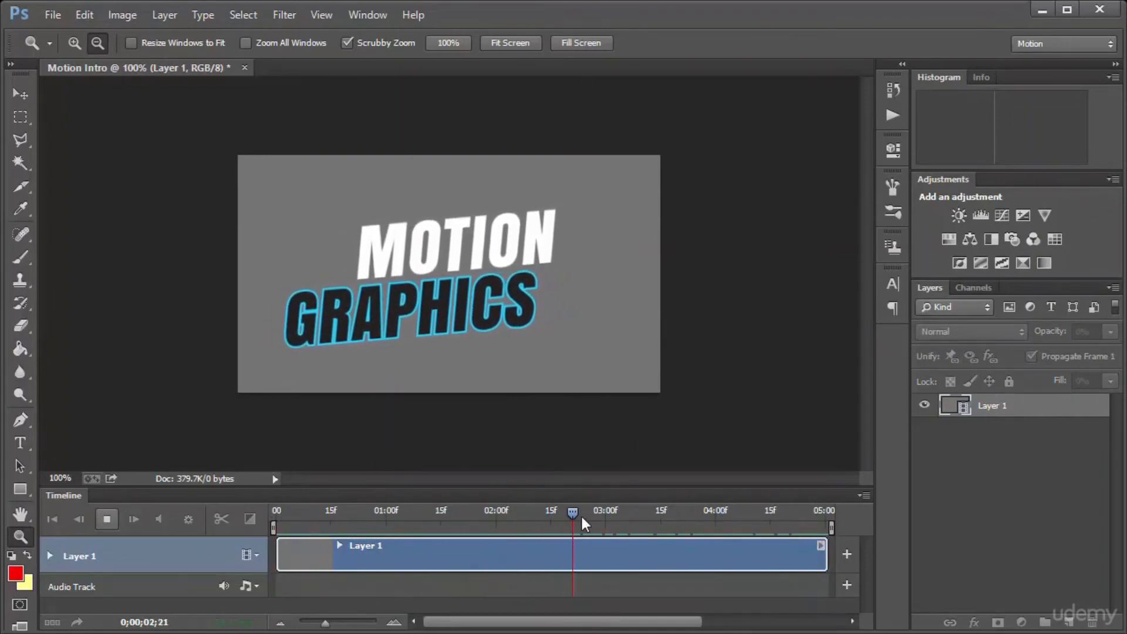
left_click(511, 527)
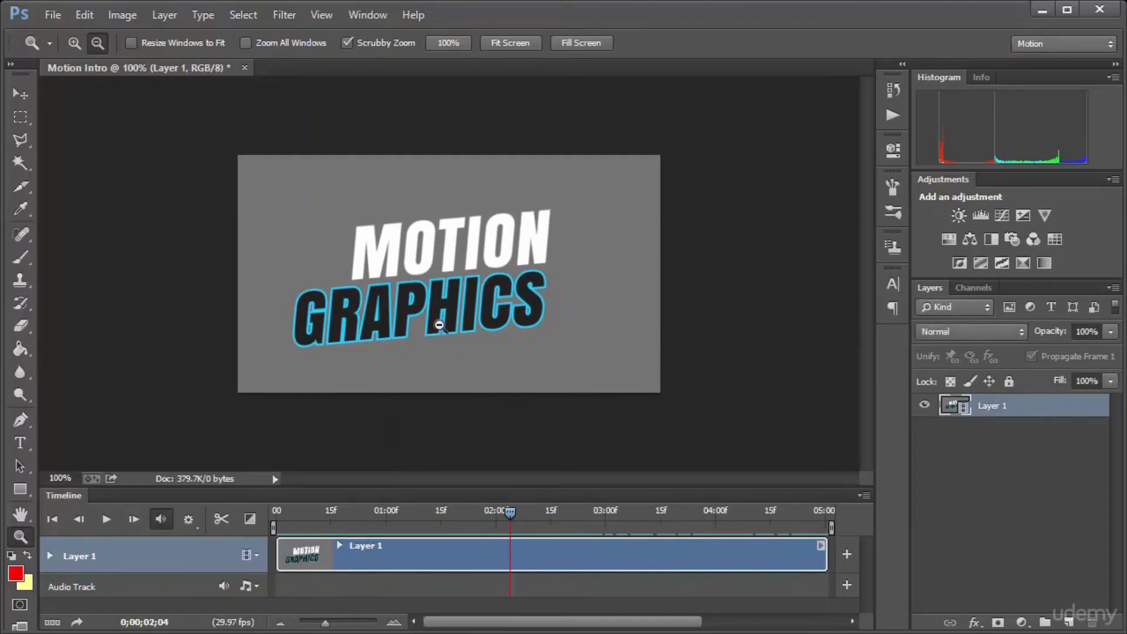
- Export the animation for the web as GIF 128 Dithered, looping Forever, and save it as Motion-Intro in the Tests folder
left_click(58, 14)
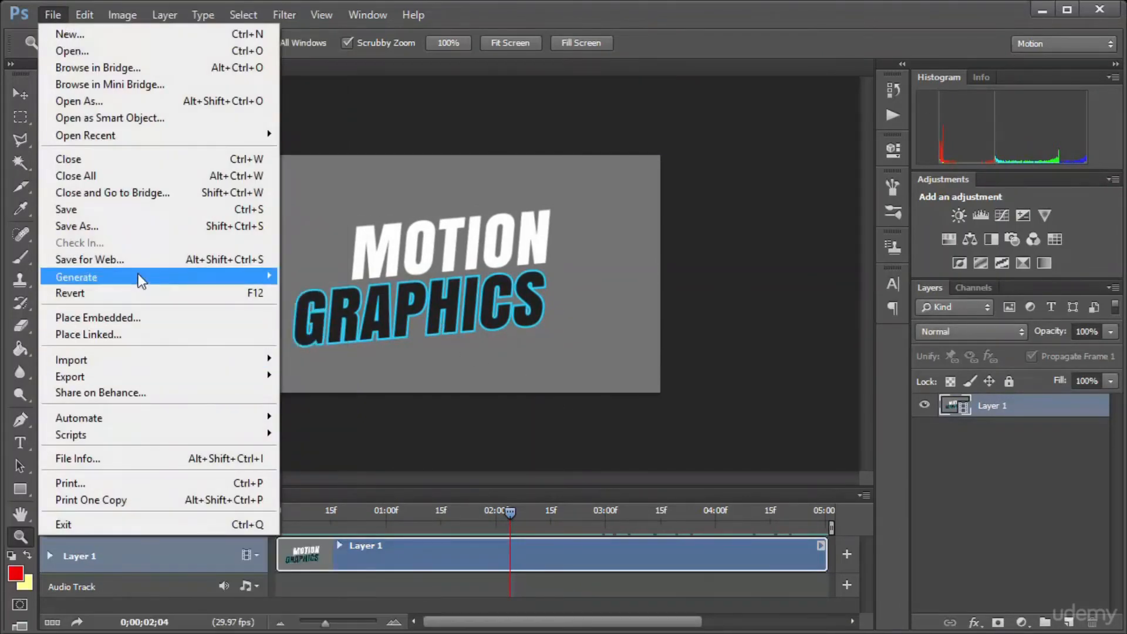
left_click(140, 262)
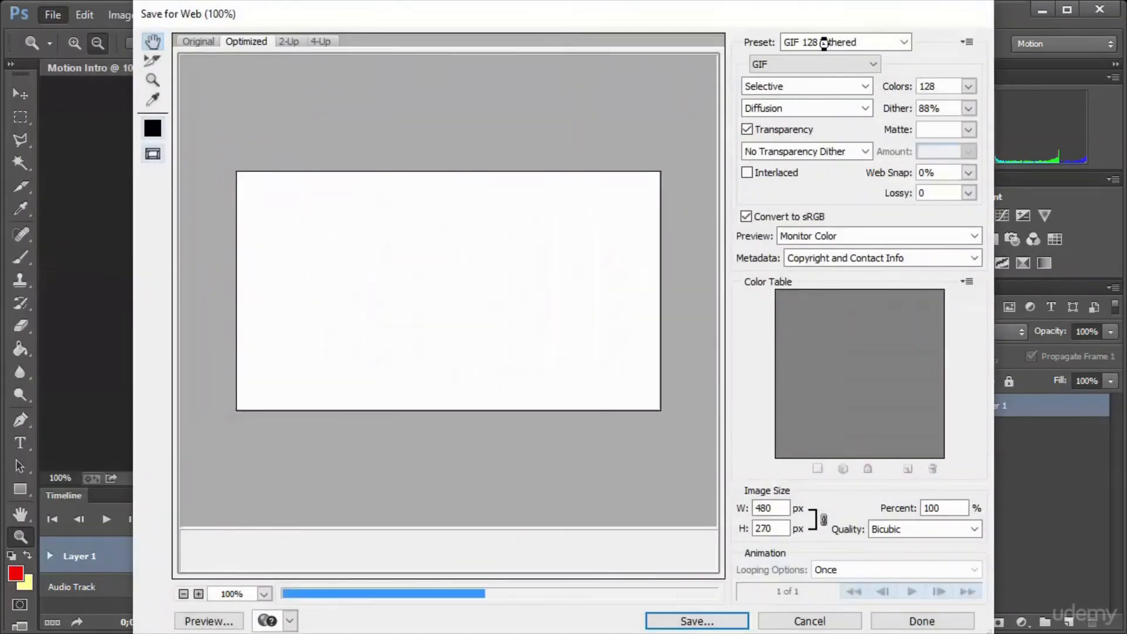
left_click(825, 43)
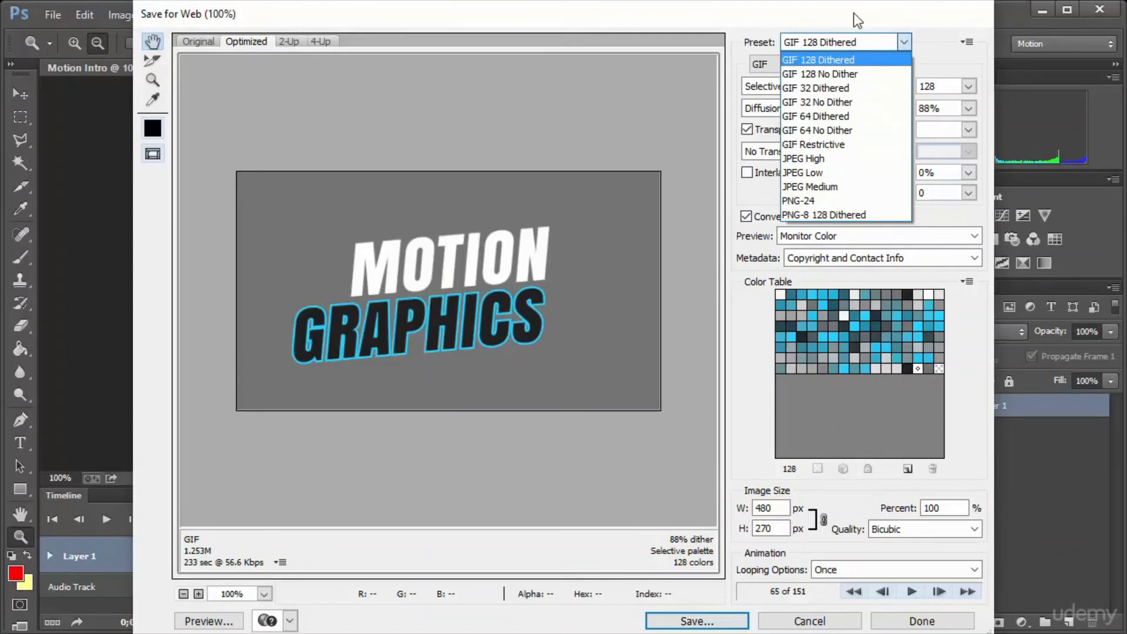
left_click(818, 50)
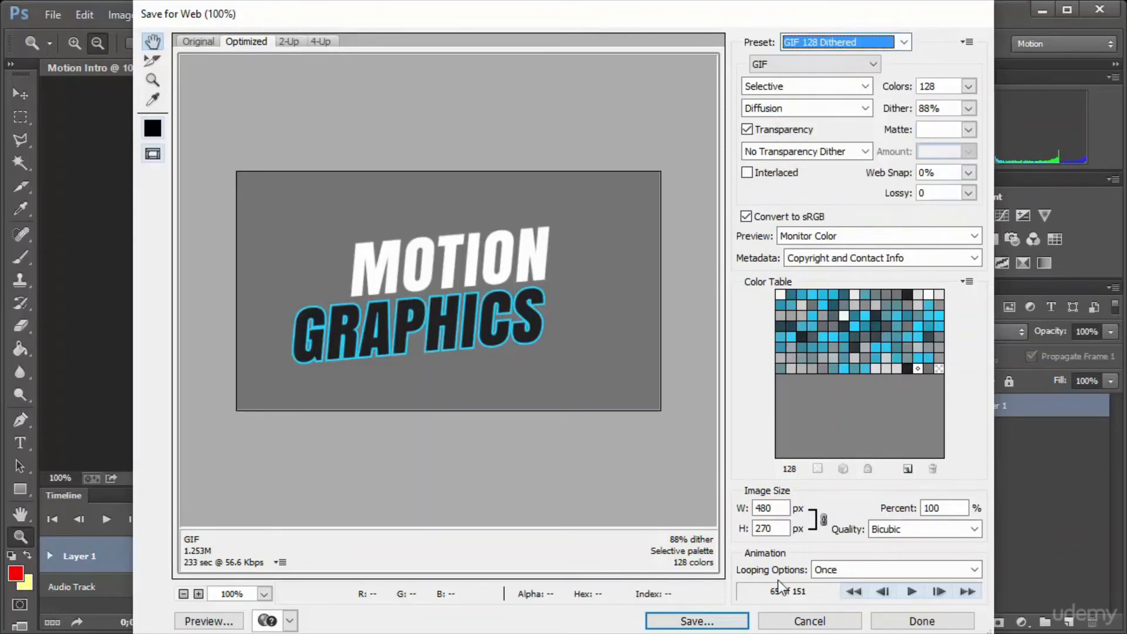
left_click(836, 566)
left_click(813, 586)
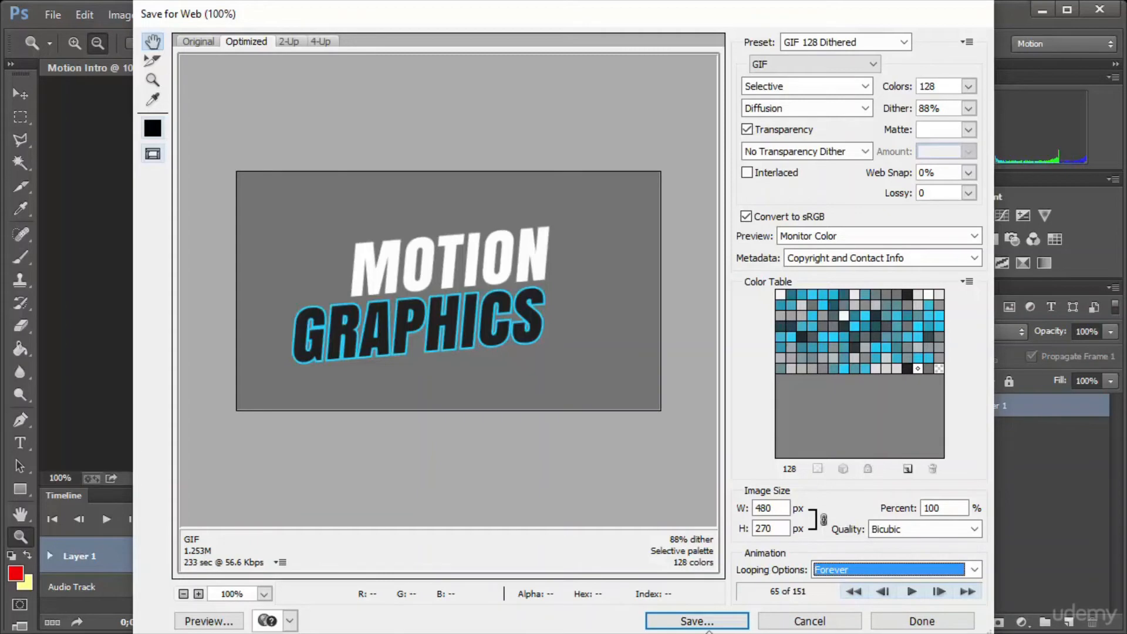
left_click(720, 623)
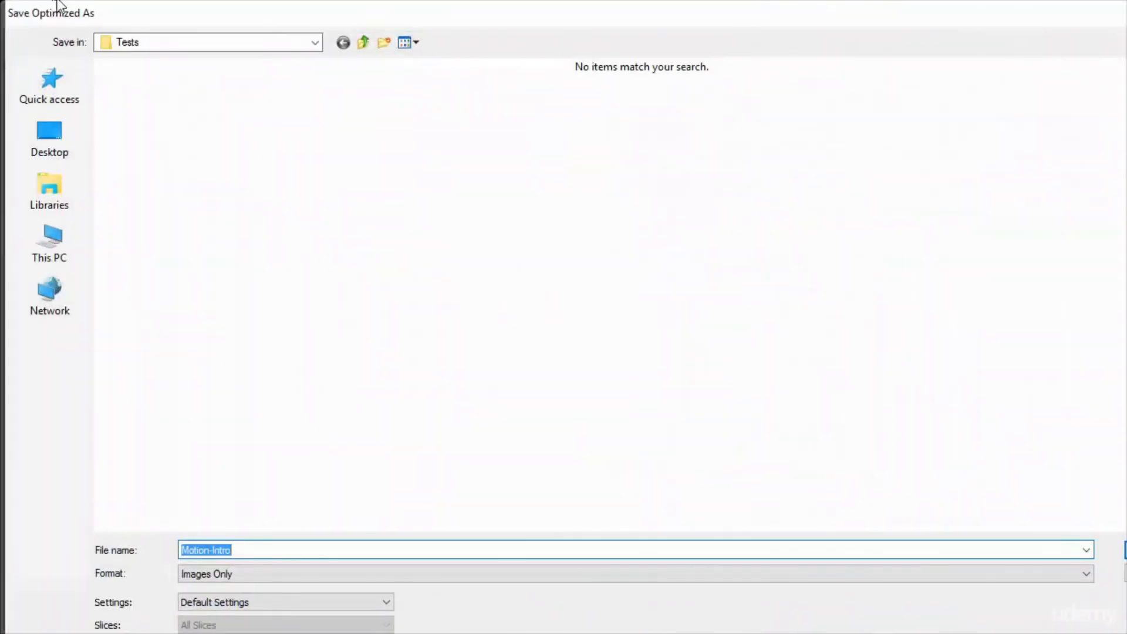
key("Return")
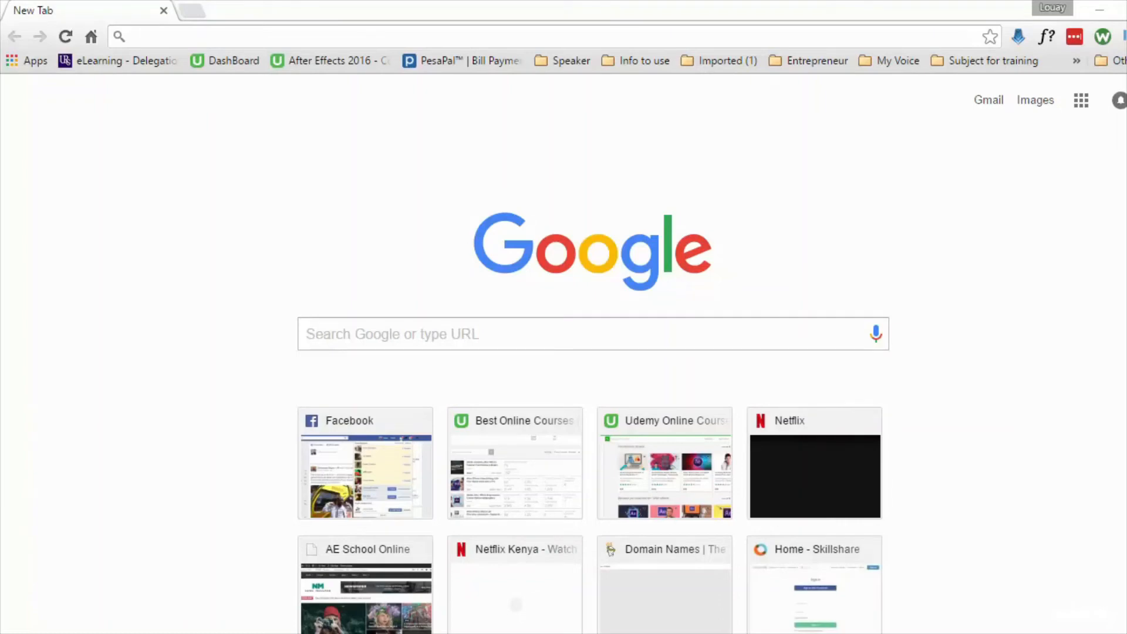
- Bring the Tests folder over the Chrome window and open Motion-Intro.gif in the browser to watch it
left_click_drag(1116, 434, 713, 111)
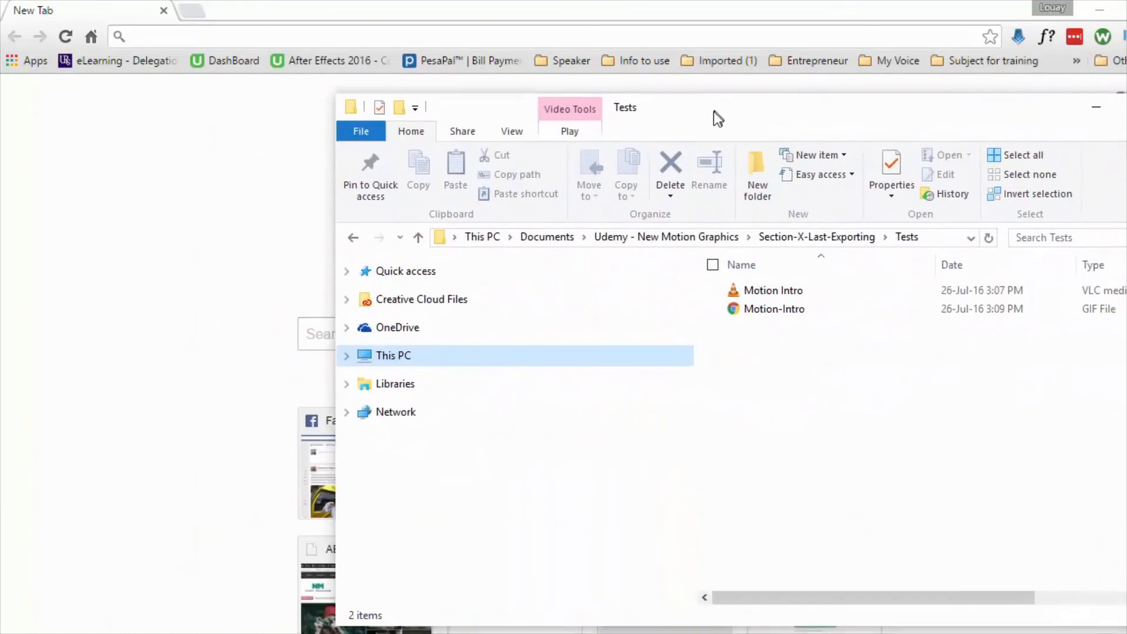
left_click(822, 314)
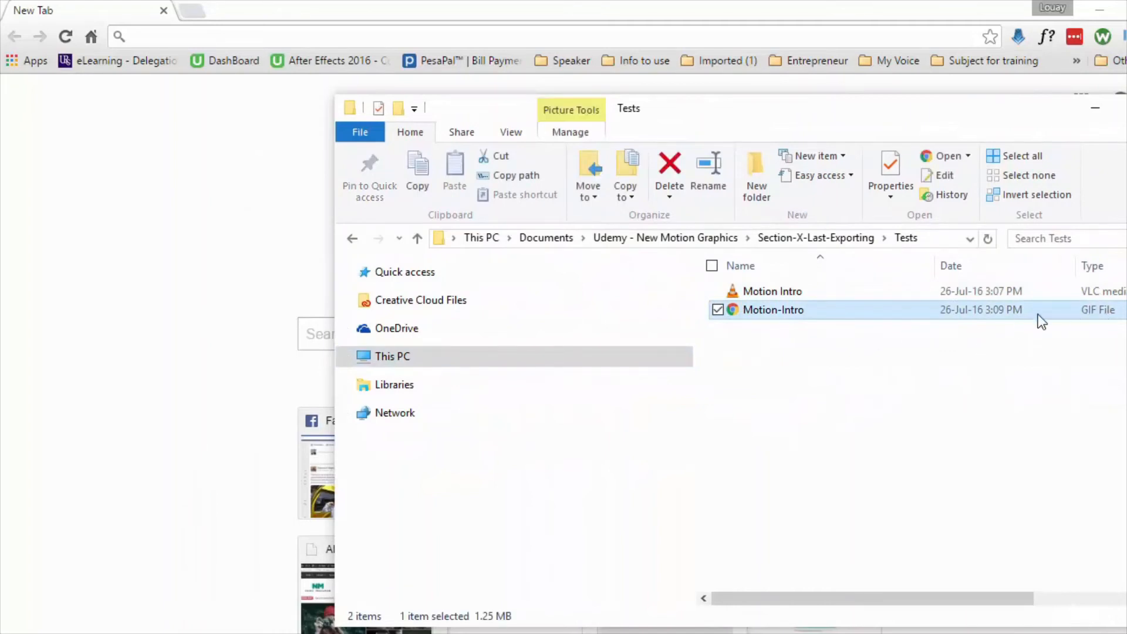
left_click_drag(818, 315, 148, 254)
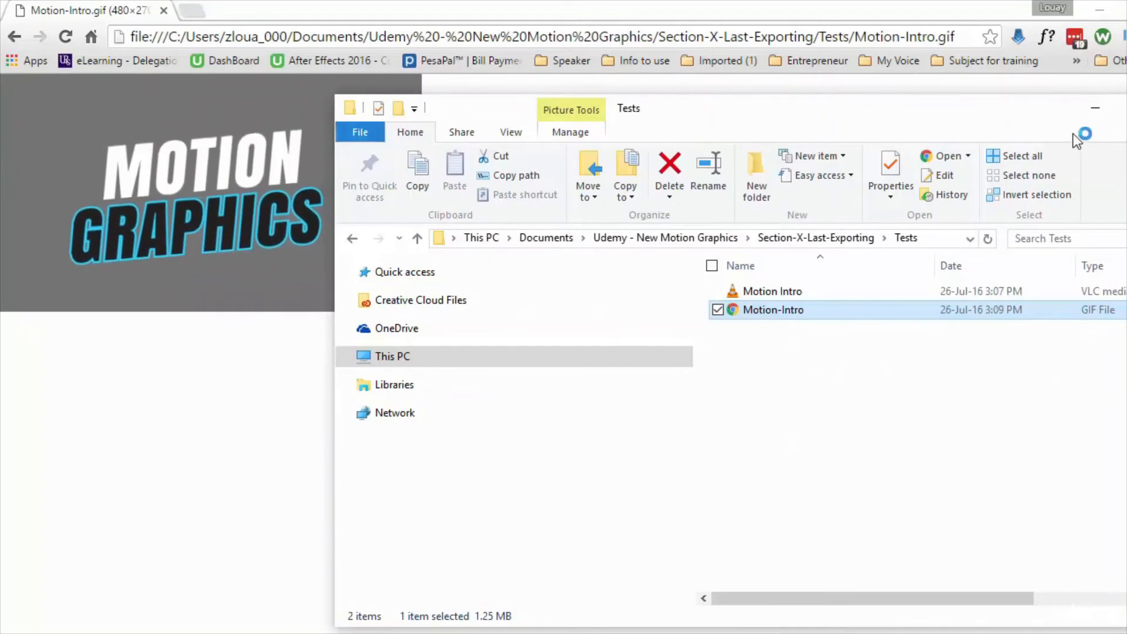
left_click(223, 261)
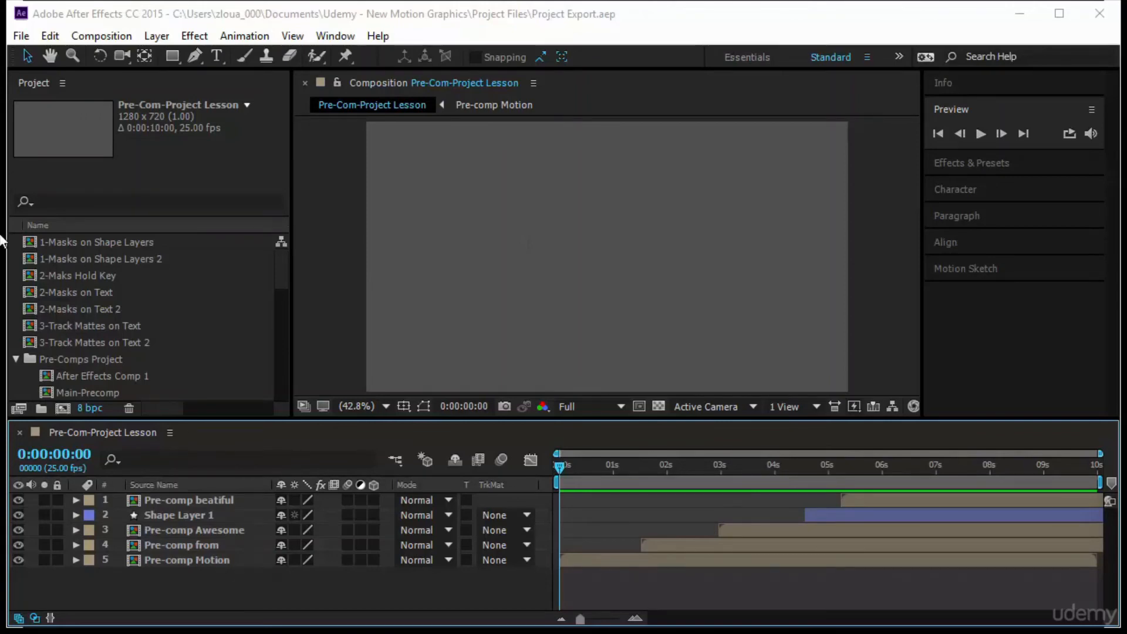
- In After Effects, look through the compositions of Project Export and scrub through Pre-Com-Project Lesson
scroll(132, 280, "down", 6)
scroll(136, 288, "down", 2)
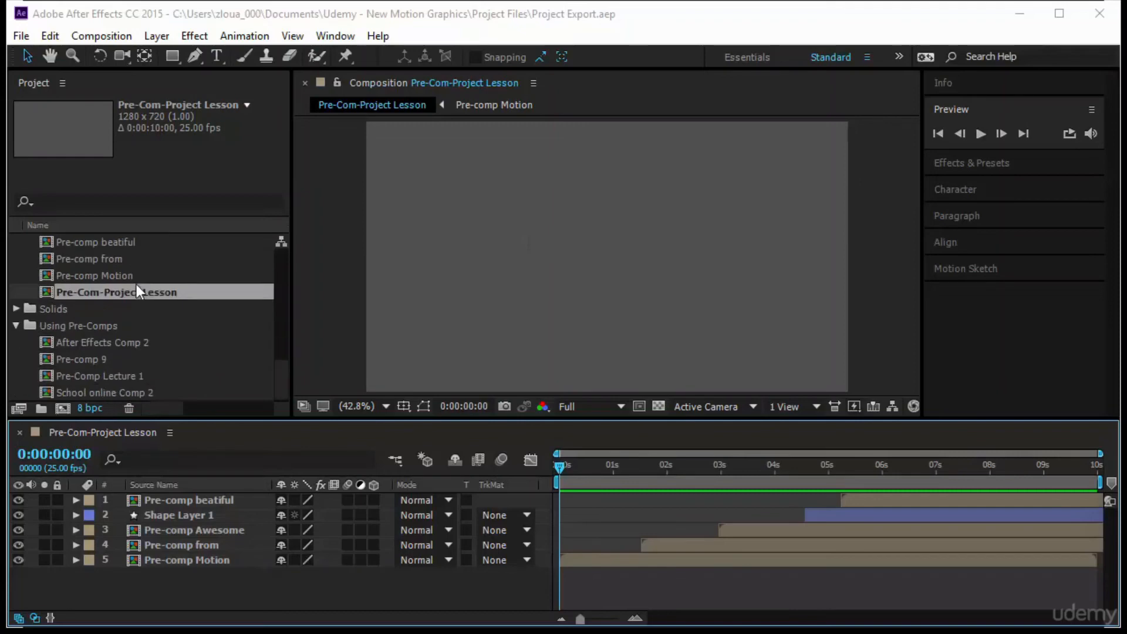
scroll(138, 306, "up", 5)
scroll(138, 298, "down", 4)
left_click_drag(558, 464, 131, 562)
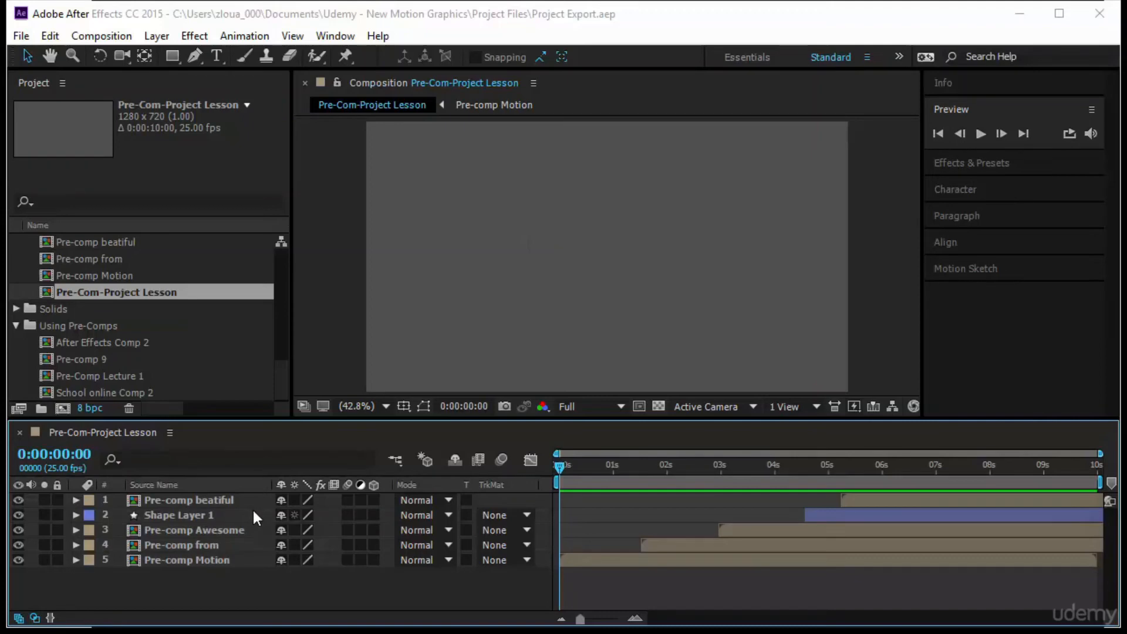
- Collect files for selected comps with Reduce Project enabled, saving them as Project Export folder in the Tests folder
left_click(21, 36)
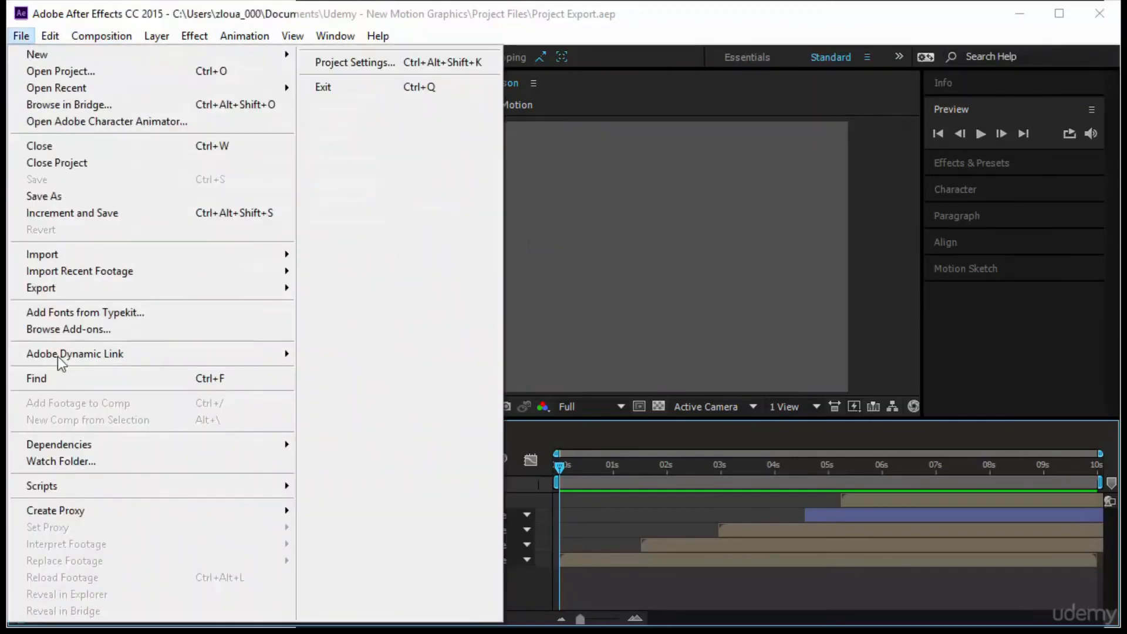
mouse_move(72, 442)
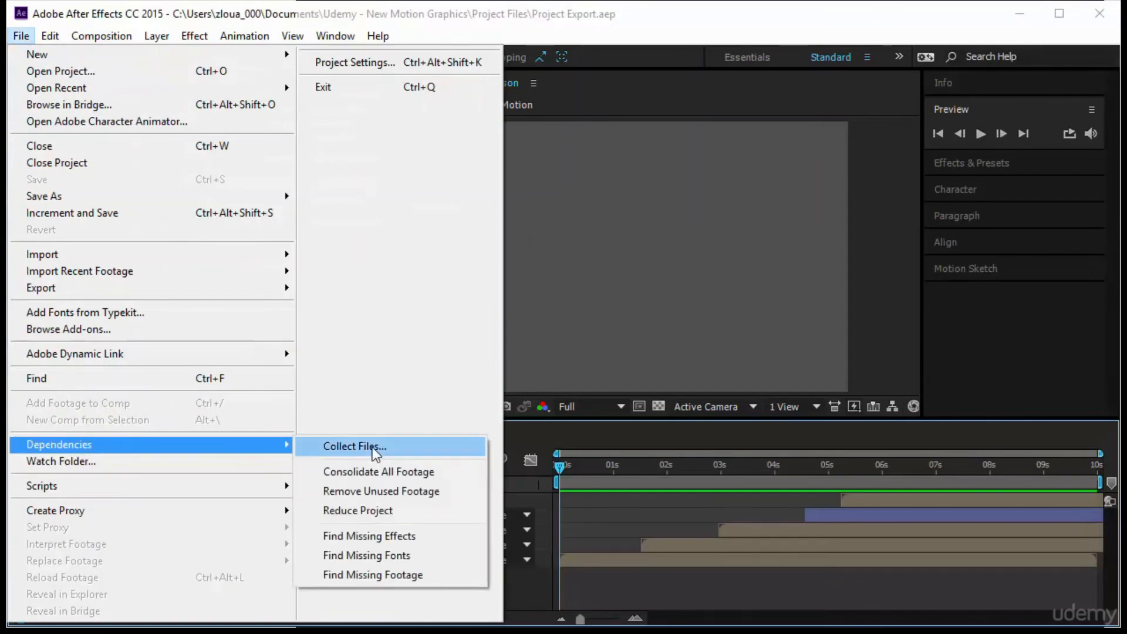
left_click(346, 445)
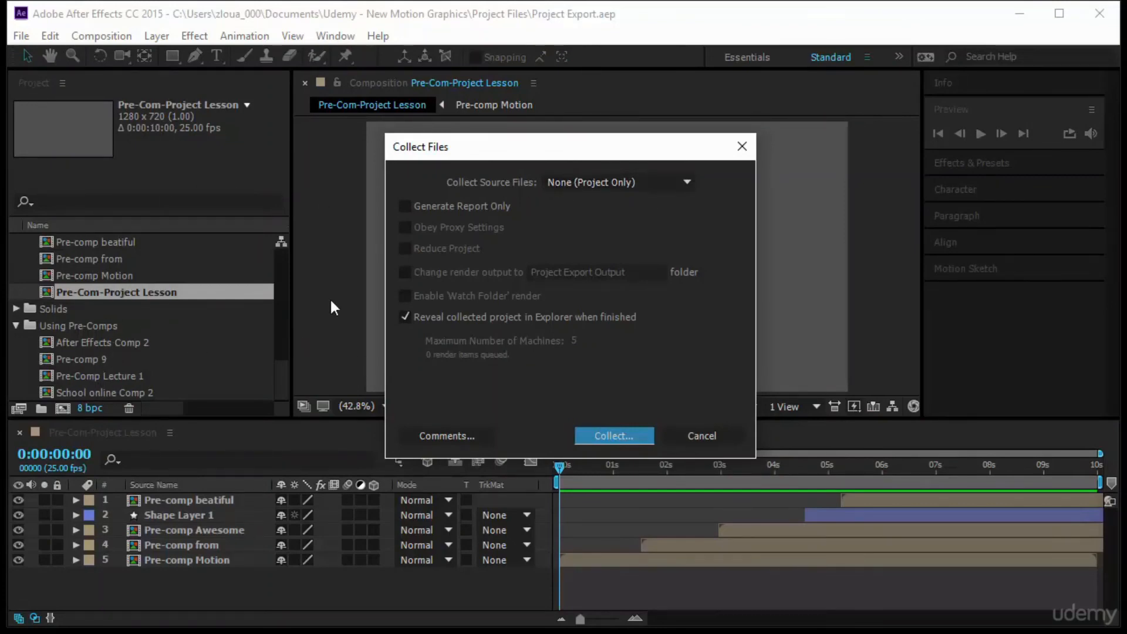
left_click(580, 182)
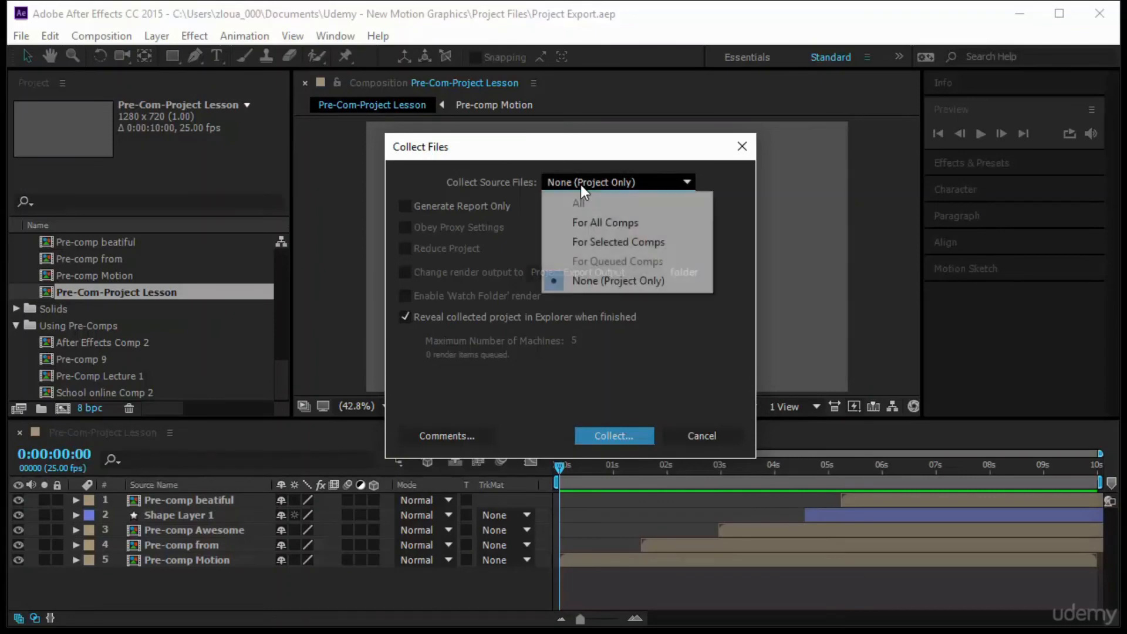
left_click(572, 246)
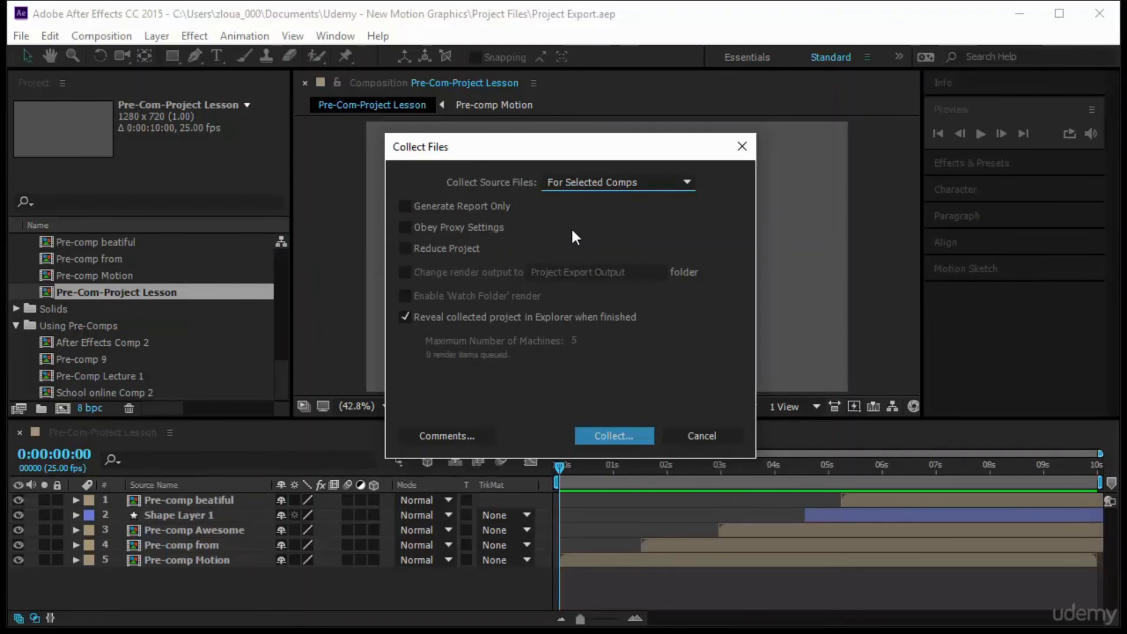
left_click(405, 247)
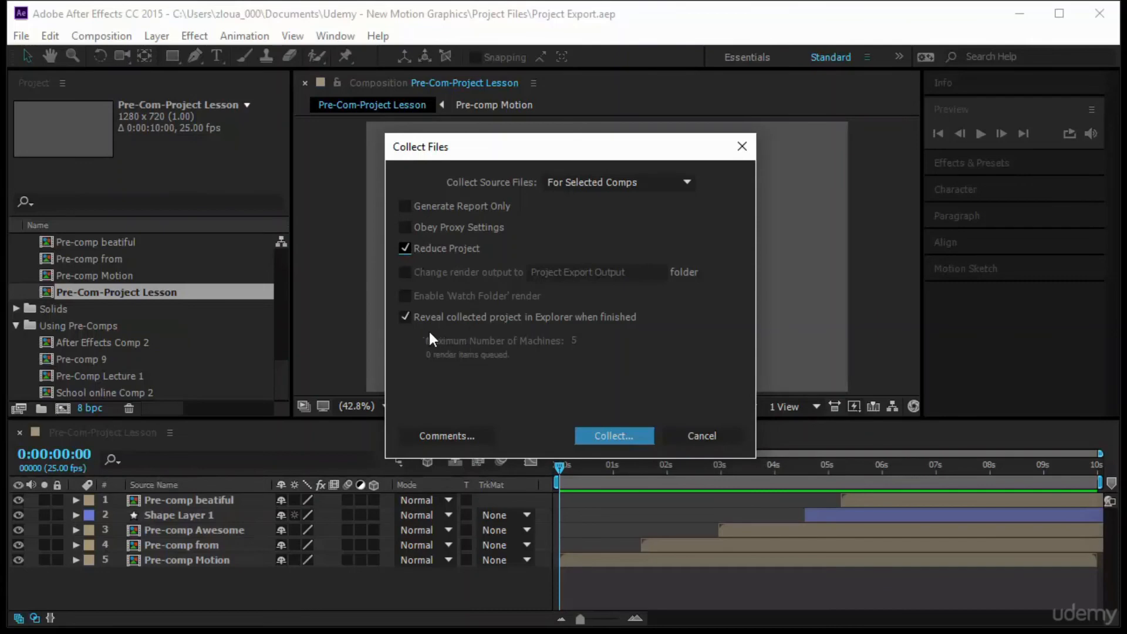
left_click(614, 439)
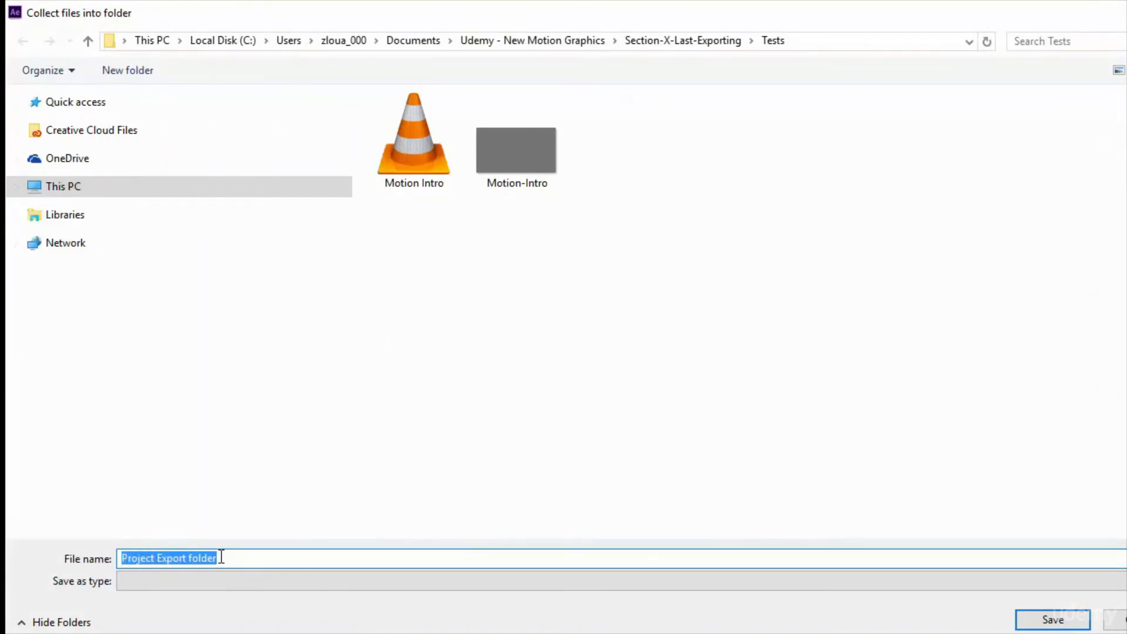
left_click(1053, 620)
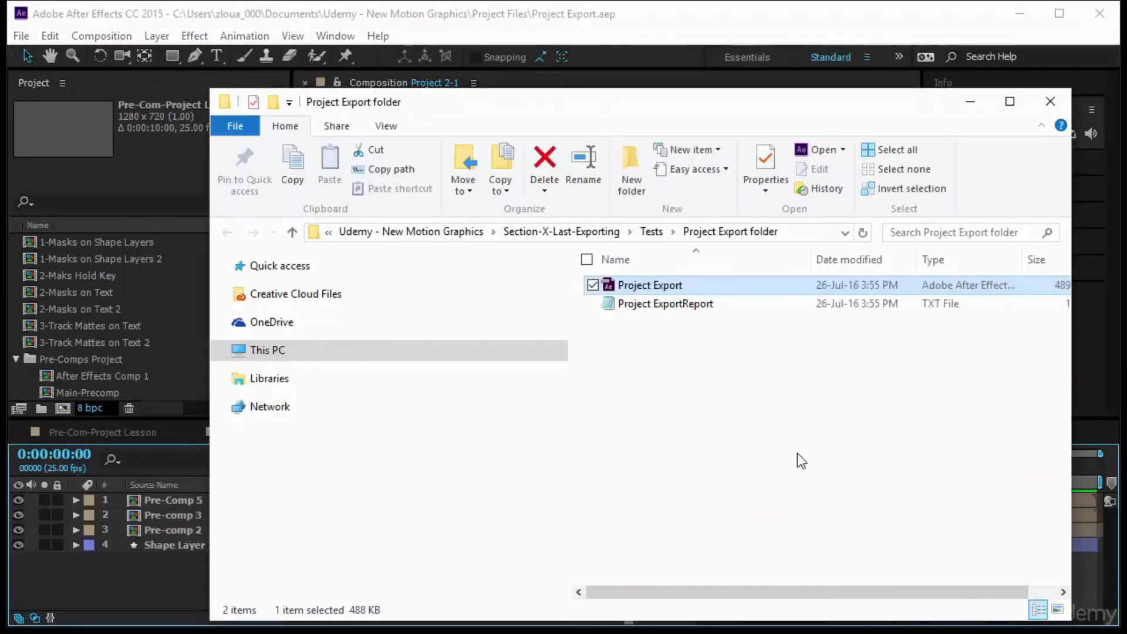
- Rename the collected Project Export project file as Project Export-EX
right_click(715, 291)
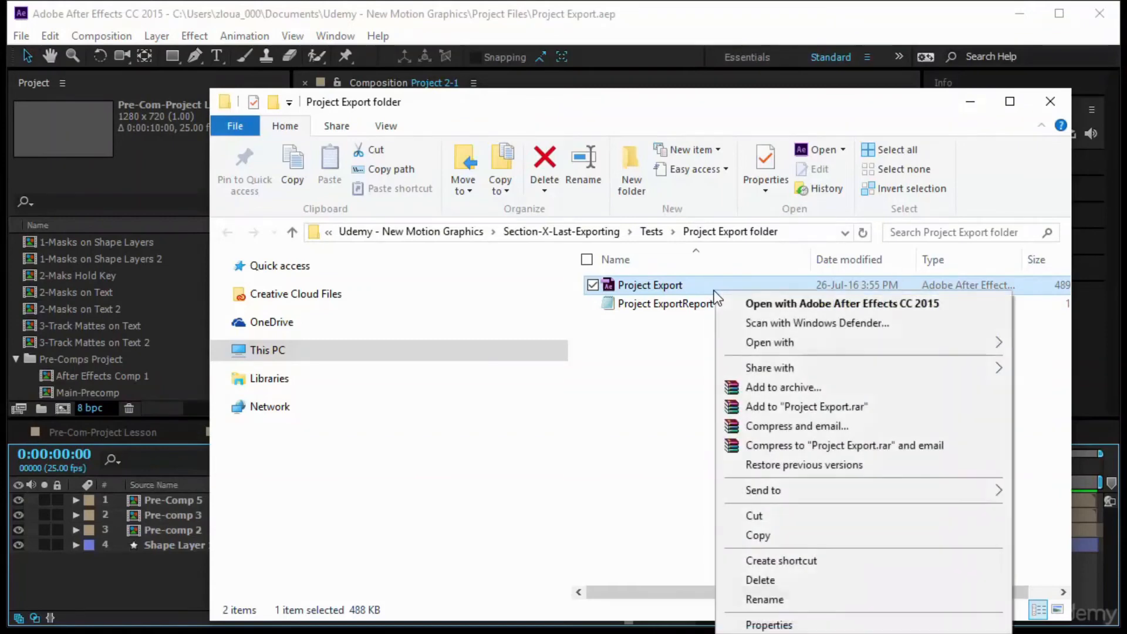
left_click(769, 596)
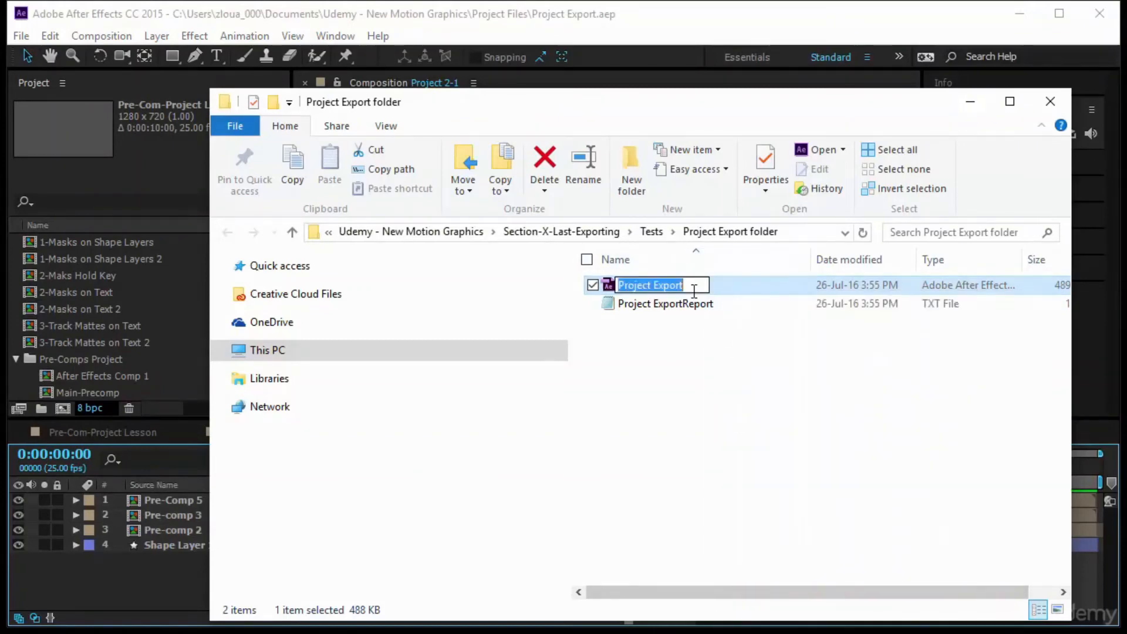
left_click(694, 291)
type("-")
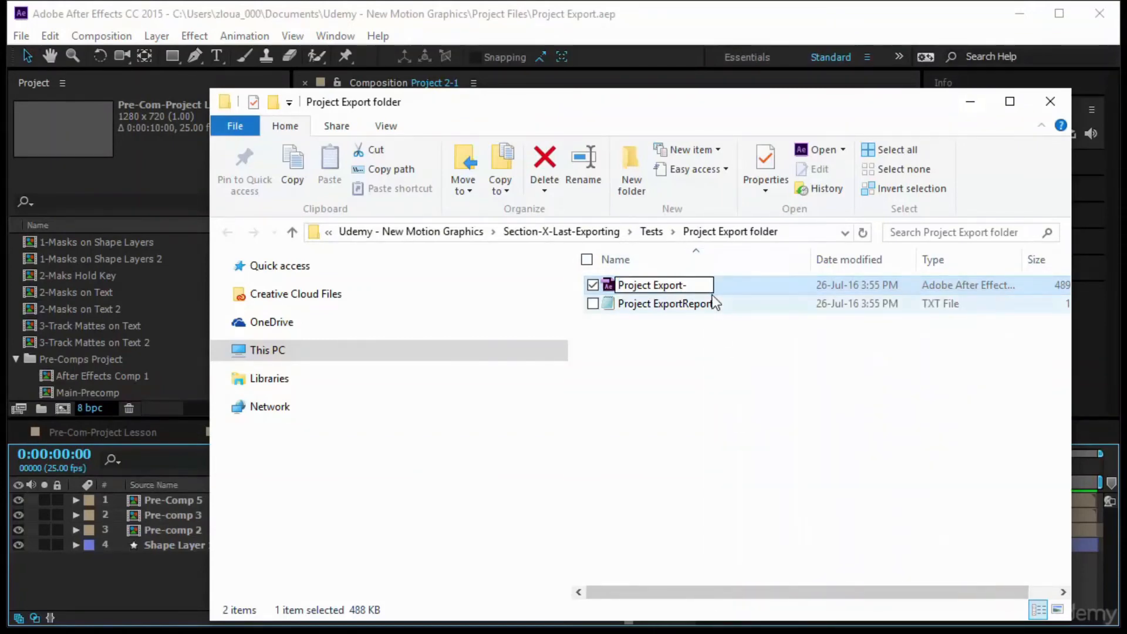
type("EZ")
key("Return")
- Return to After Effects, open Project Export-EX from the Project Export folder, and scrub through its composition
left_click(469, 22)
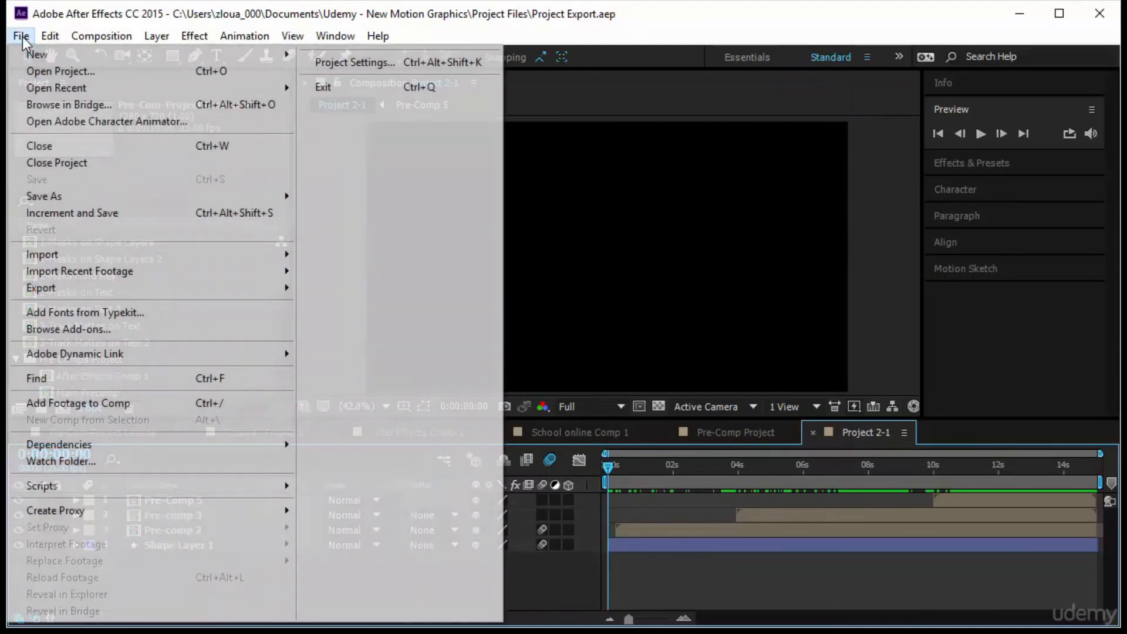
left_click(22, 38)
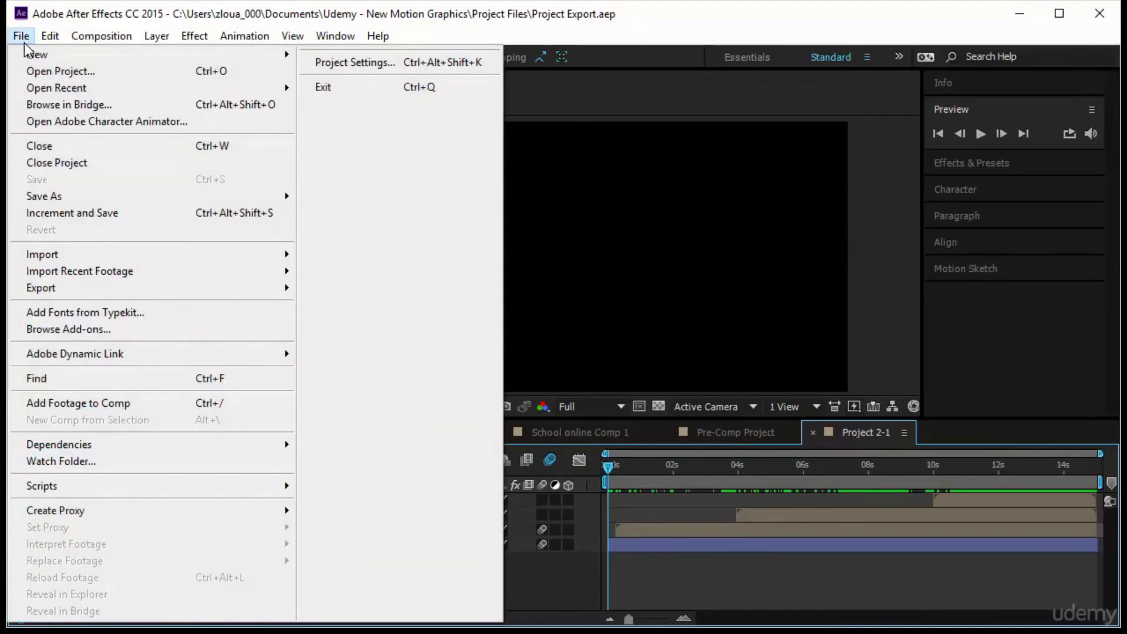
left_click(37, 73)
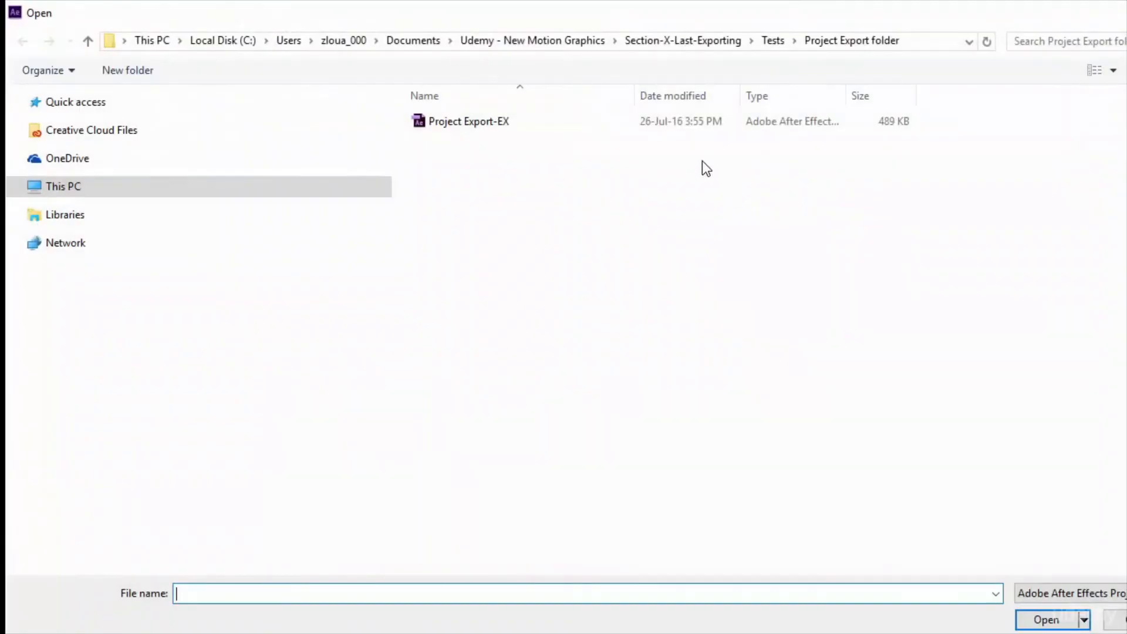
left_click(489, 124)
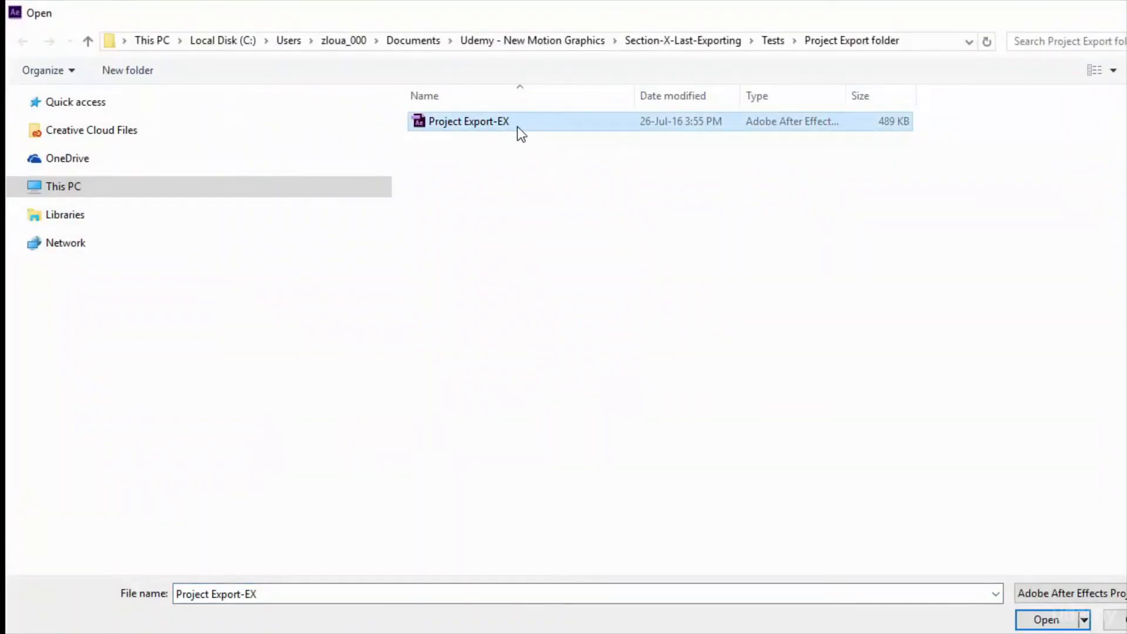
left_click(1047, 620)
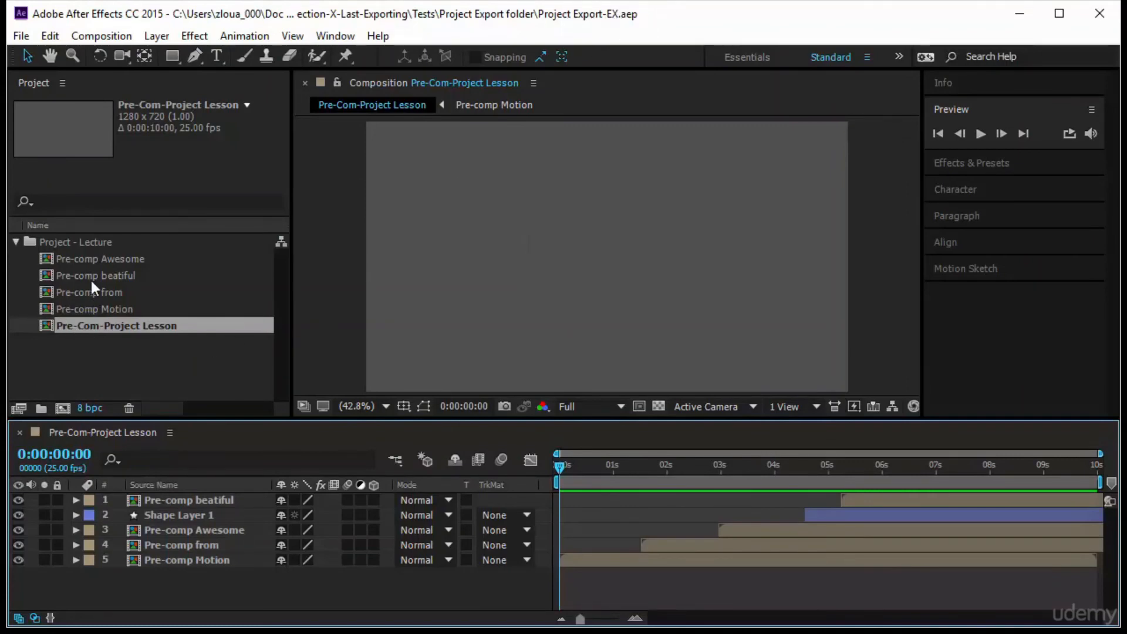
left_click_drag(563, 470, 903, 522)
key("Home")
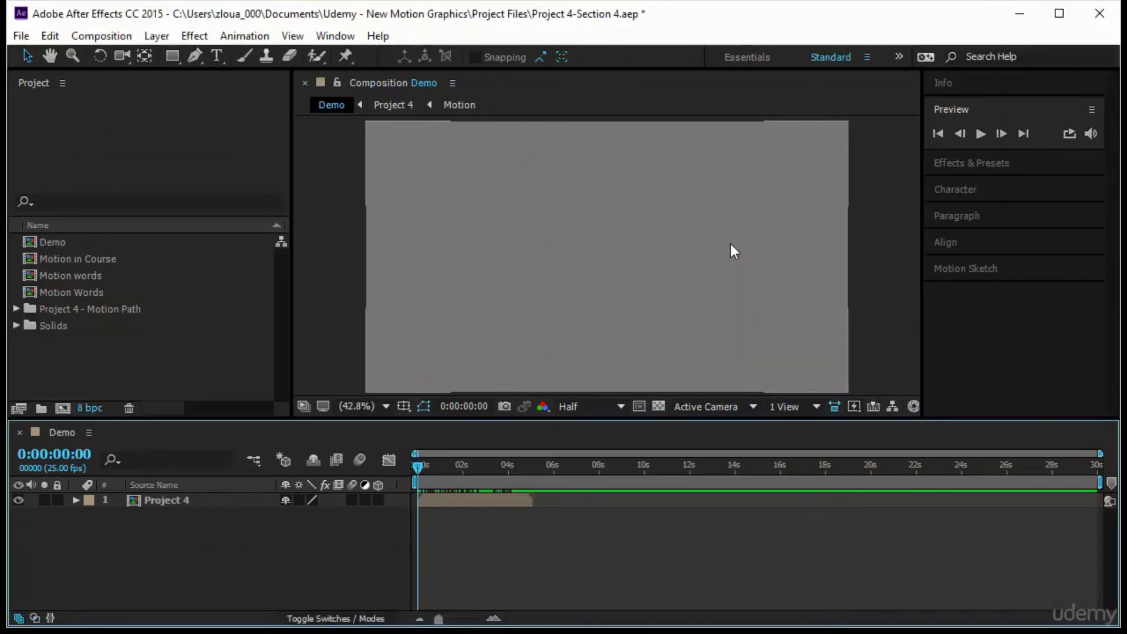
- Preview the Demo composition of Project 4-Section 4 and import Project Export-EX into it as a project
left_click(980, 134)
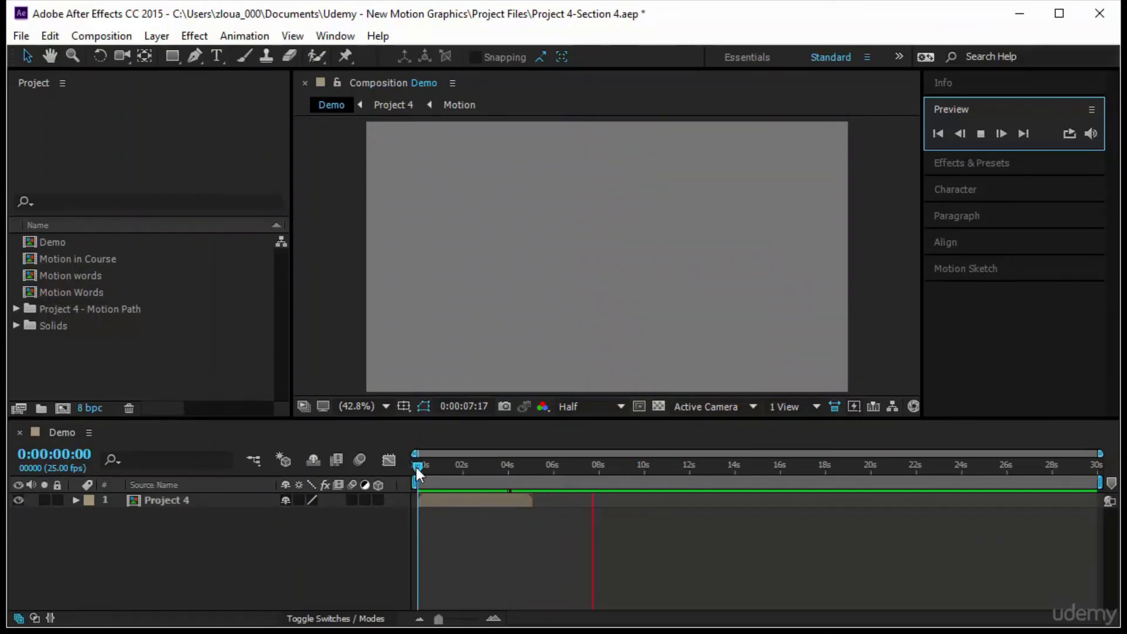
left_click_drag(417, 468, 409, 505)
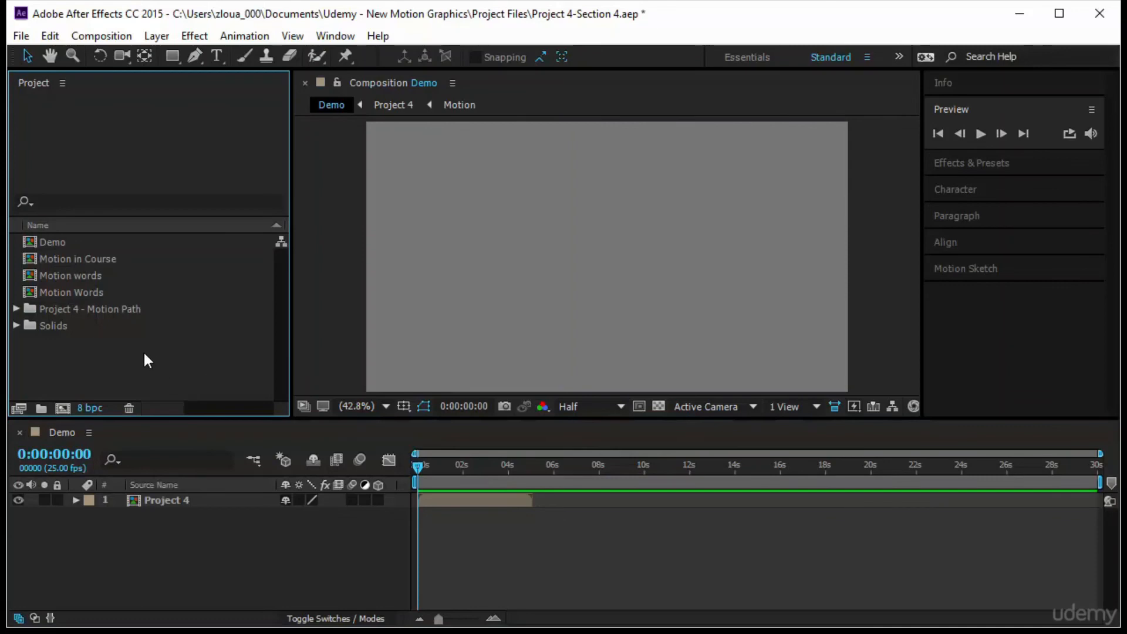
right_click(144, 355)
mouse_move(226, 447)
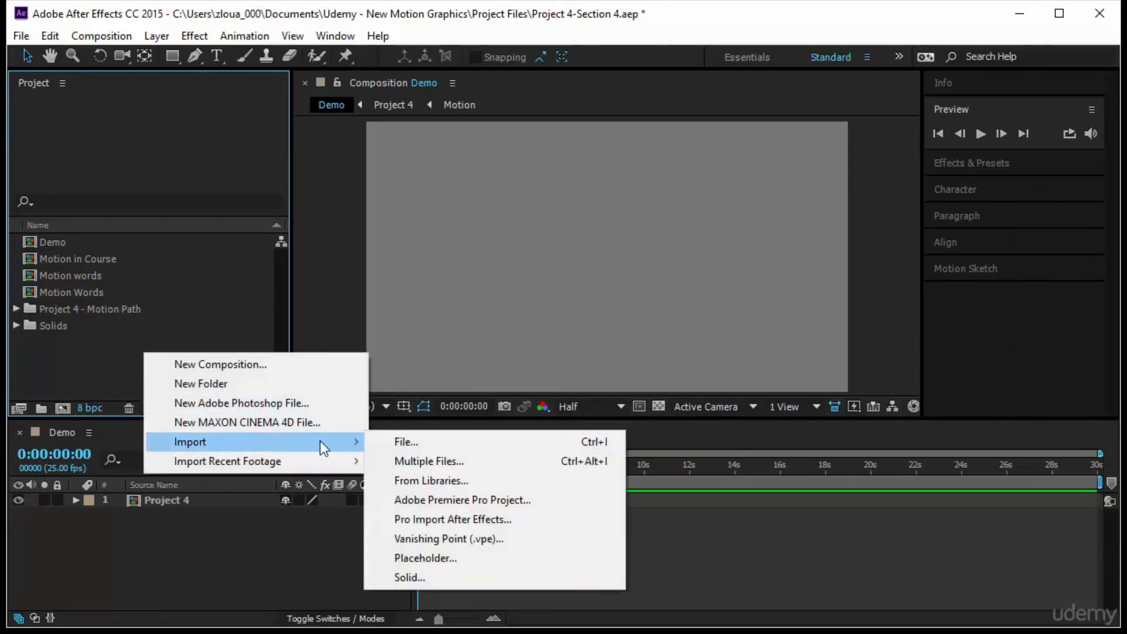
left_click(428, 443)
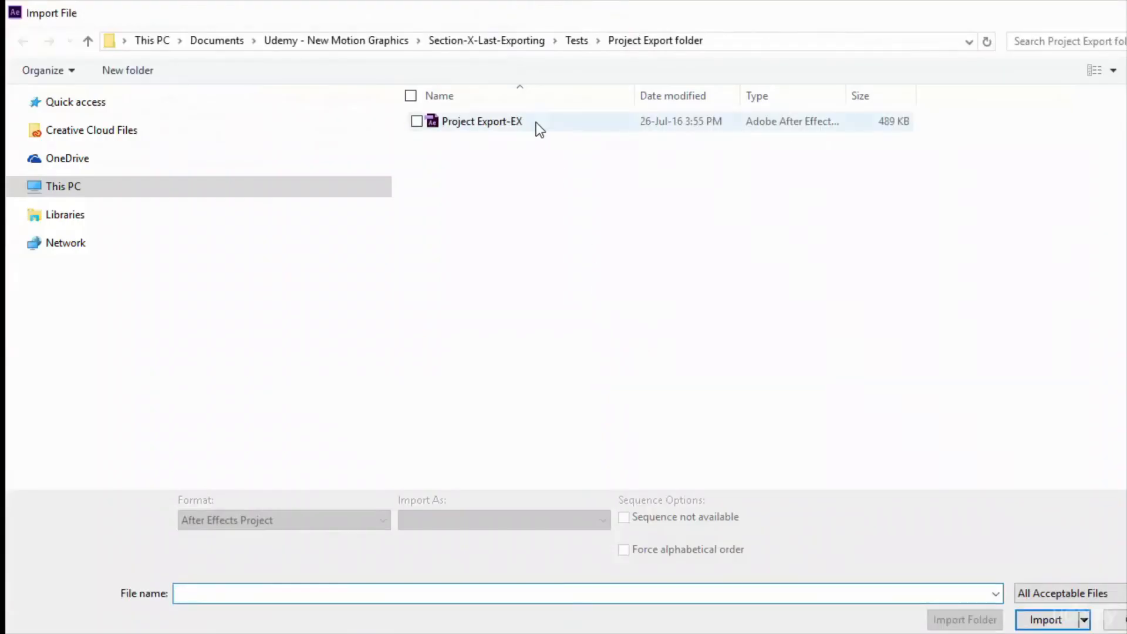
left_click(537, 123)
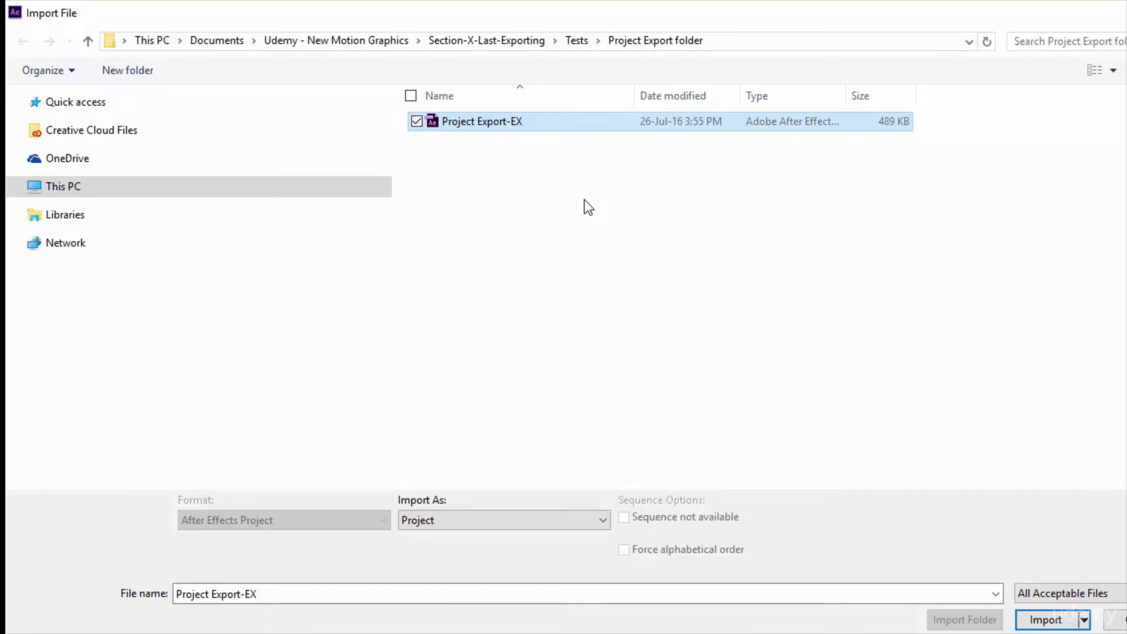
left_click(1047, 621)
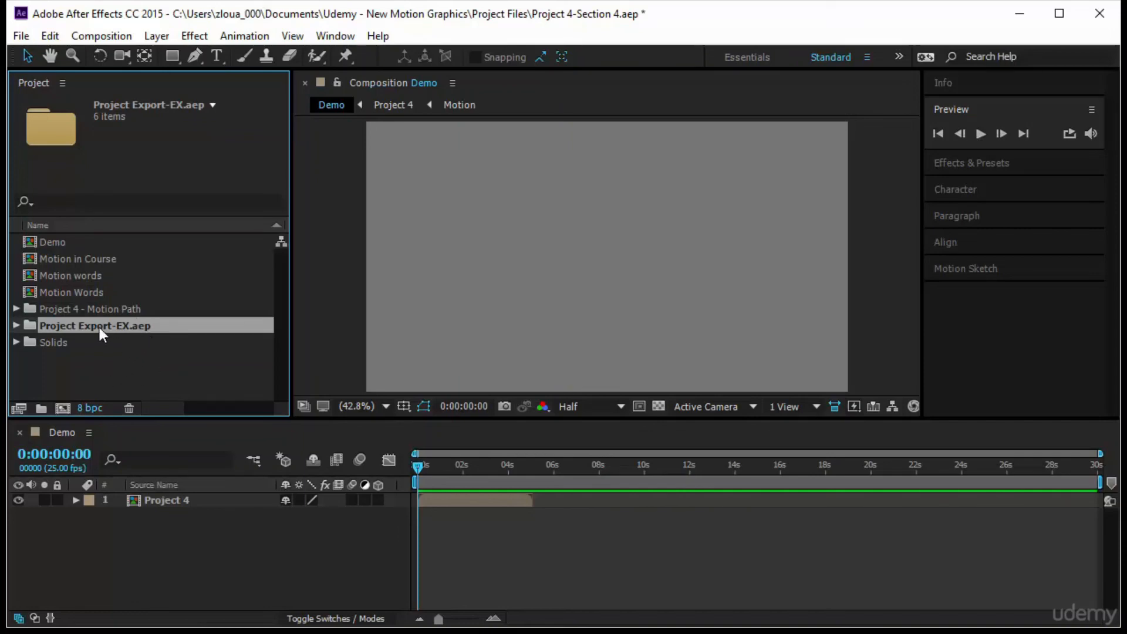
- Expand the imported Project Export-EX.aep folder, open Pre-Com-Project Lesson from Project - Lecture, and scrub through it
left_click(16, 327)
scroll(186, 342, "down", 3)
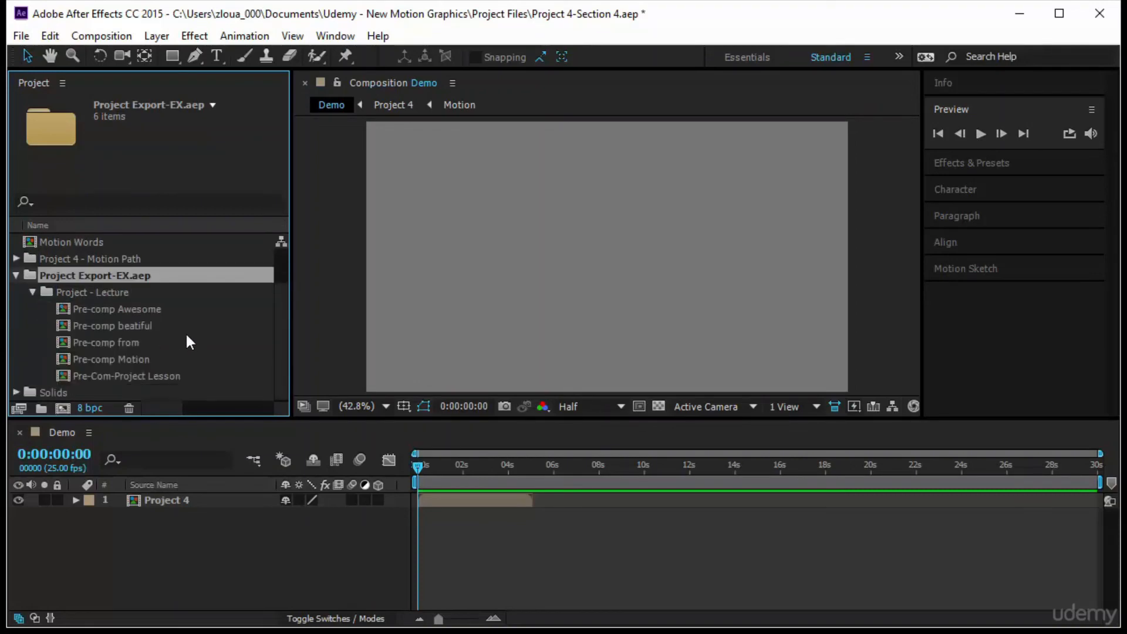
left_click(83, 293)
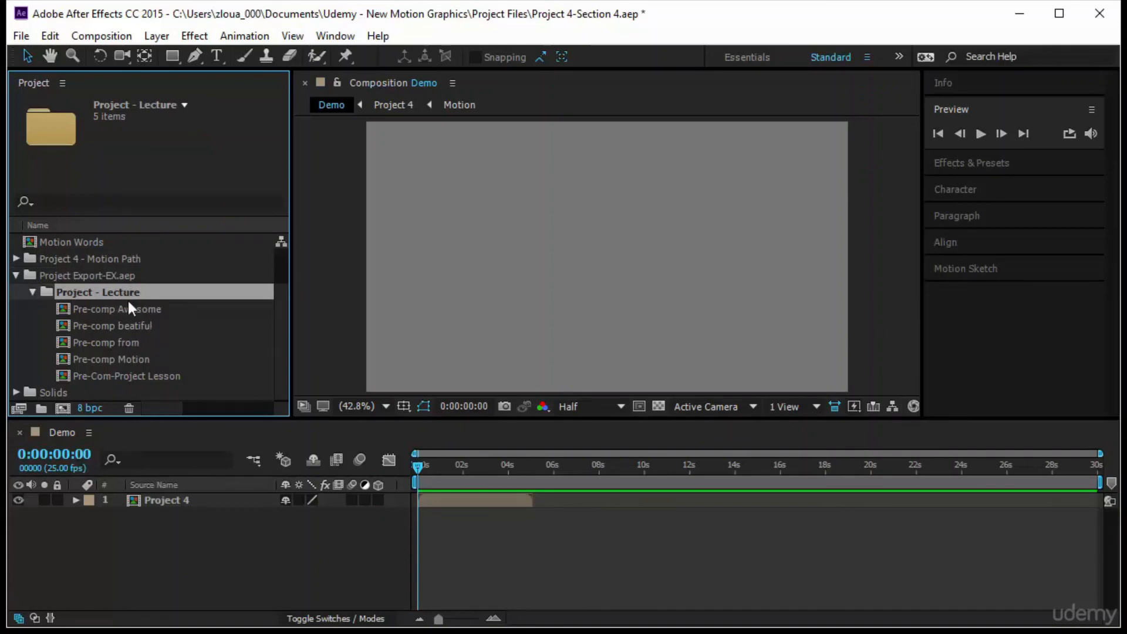
double_click(146, 375)
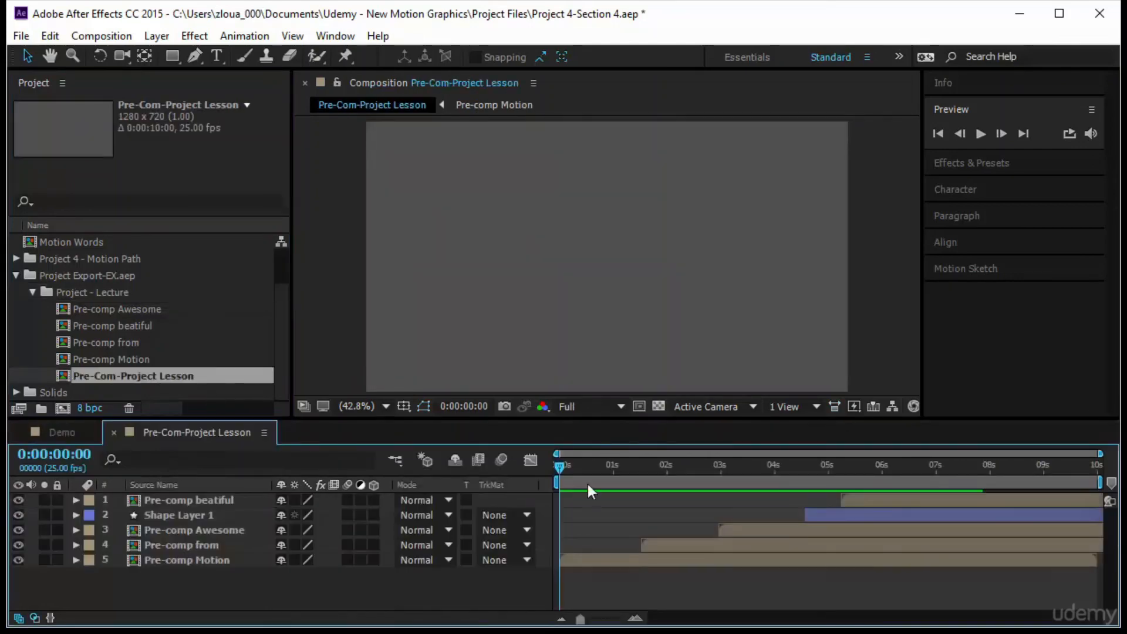
left_click_drag(559, 464, 456, 529)
- Add Pre-Com-Project Lesson to the Demo composition below Project 4, starting at about 5 seconds, and preview the sequence
left_click(61, 432)
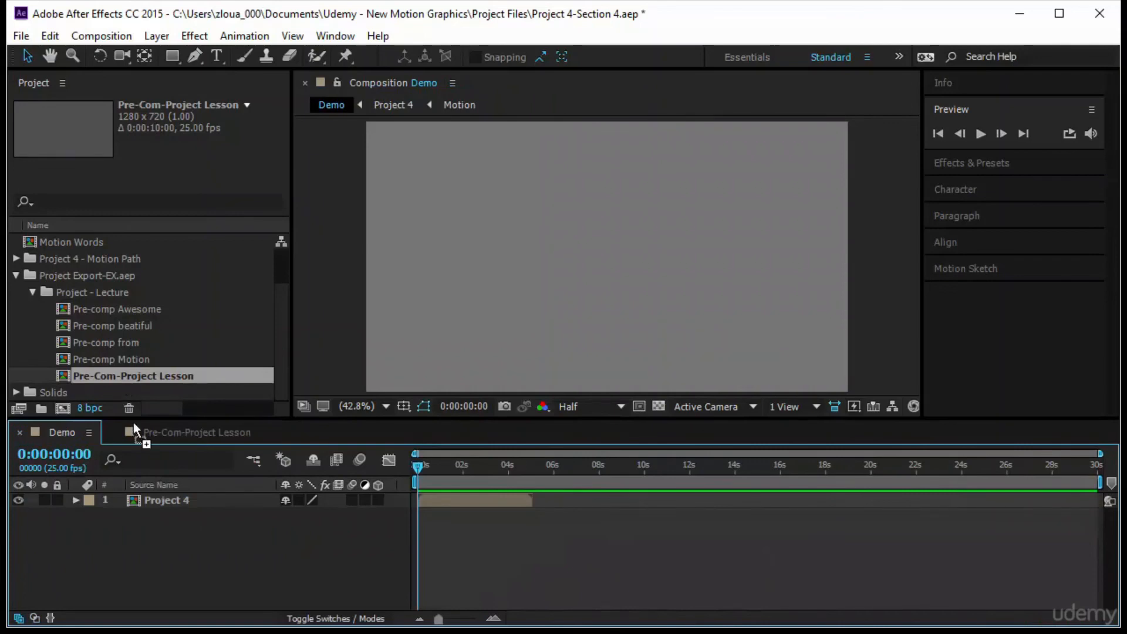
left_click_drag(132, 421, 138, 531)
left_click_drag(516, 517, 627, 519)
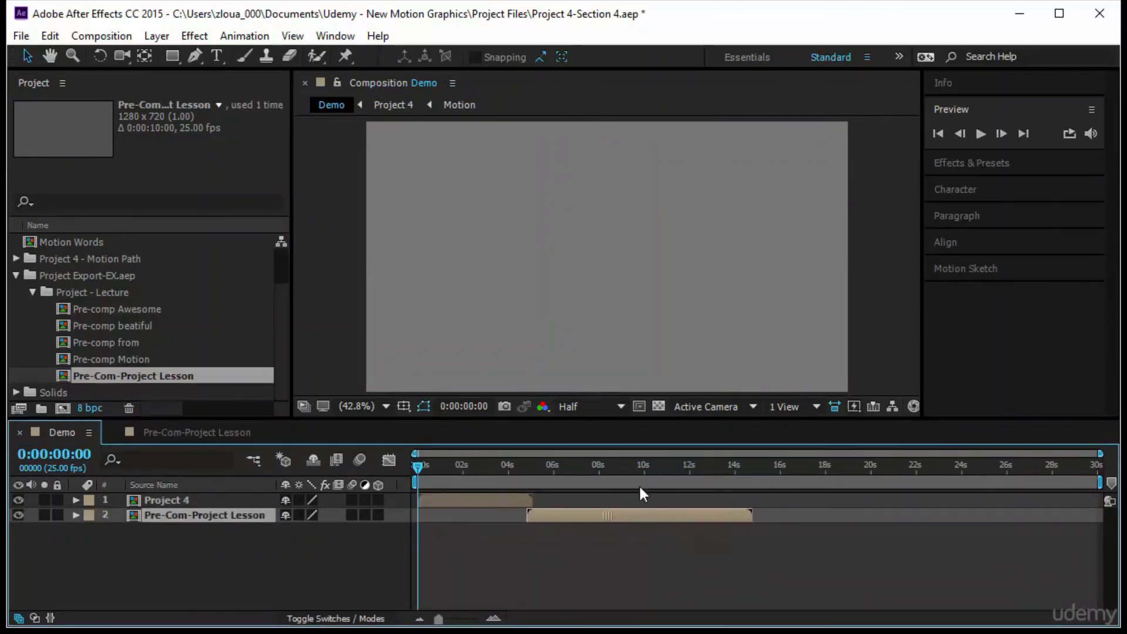
left_click(980, 134)
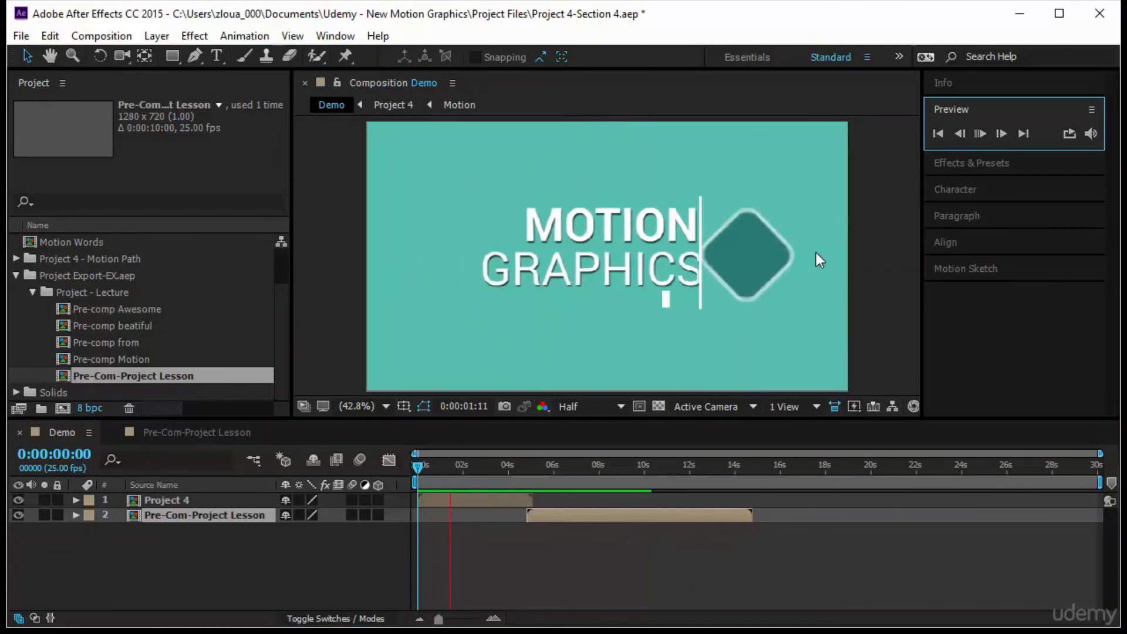